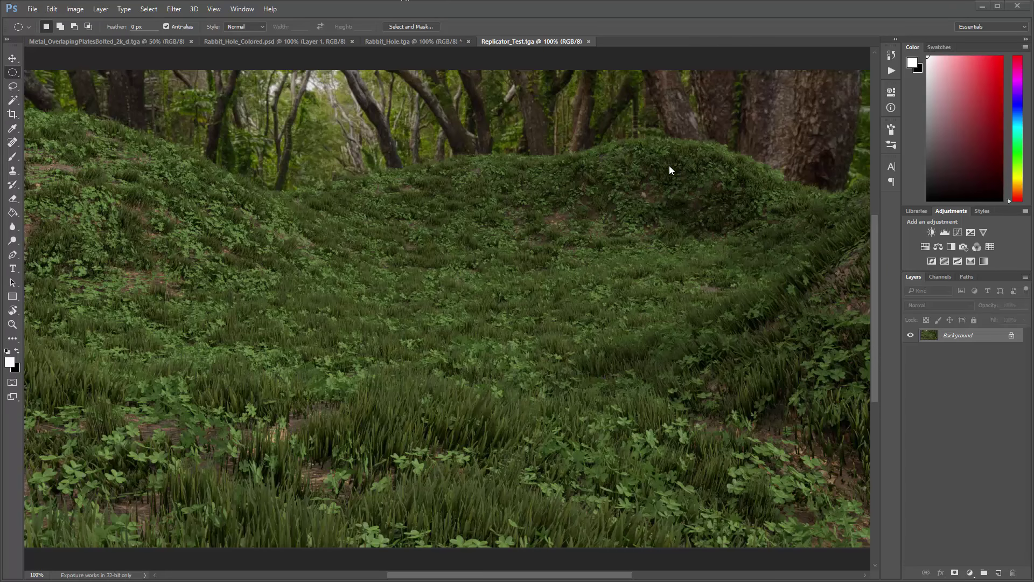
- Create a new action named Thumbnail in the MyActions set, with no function key, and start recording it
click(888, 56)
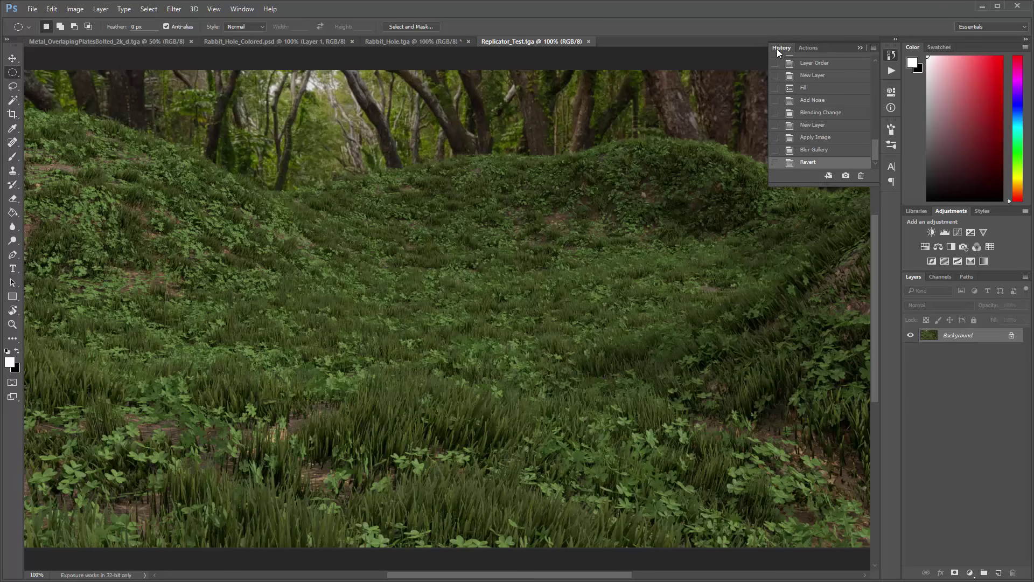
click(809, 47)
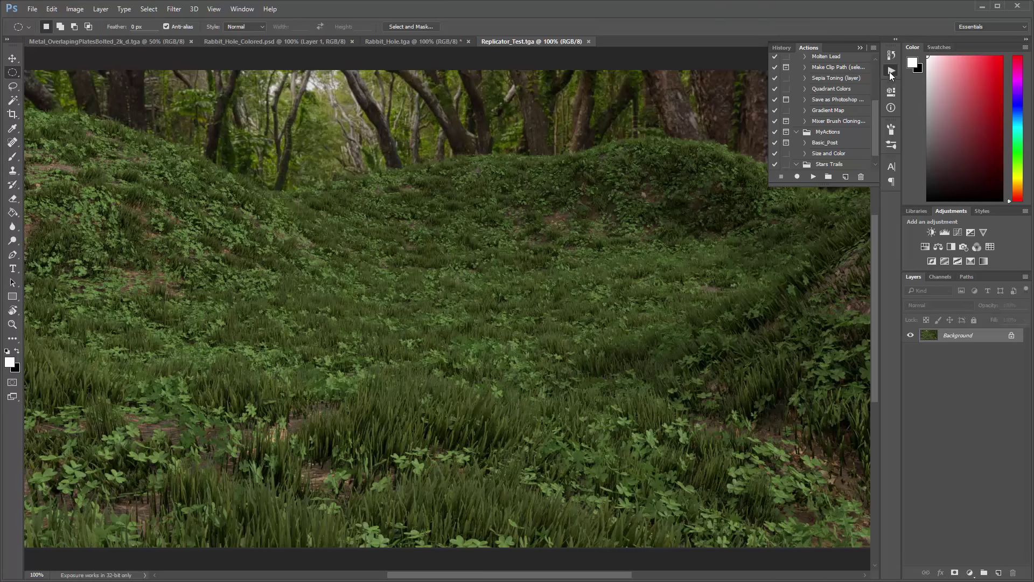
click(836, 135)
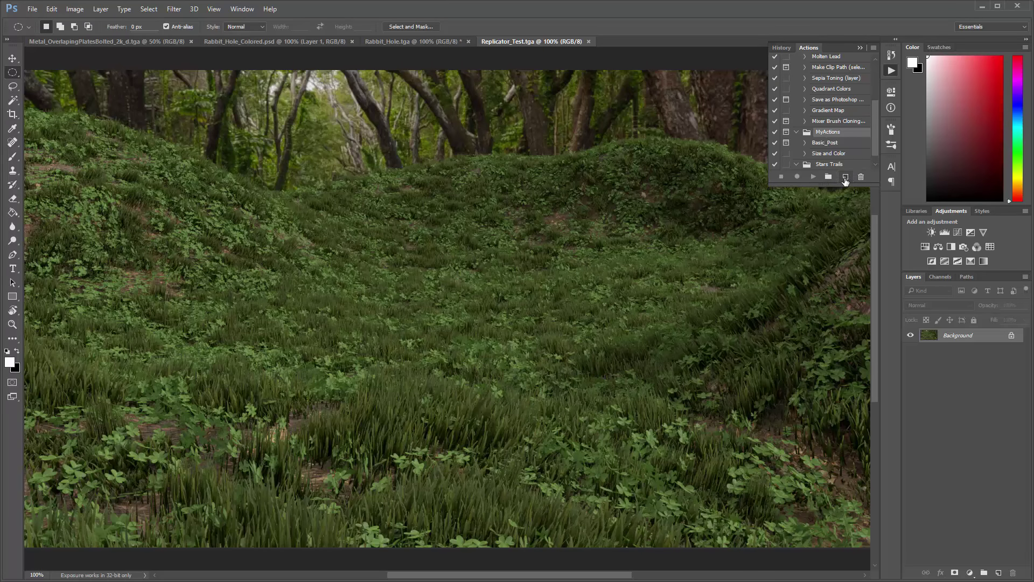
click(845, 177)
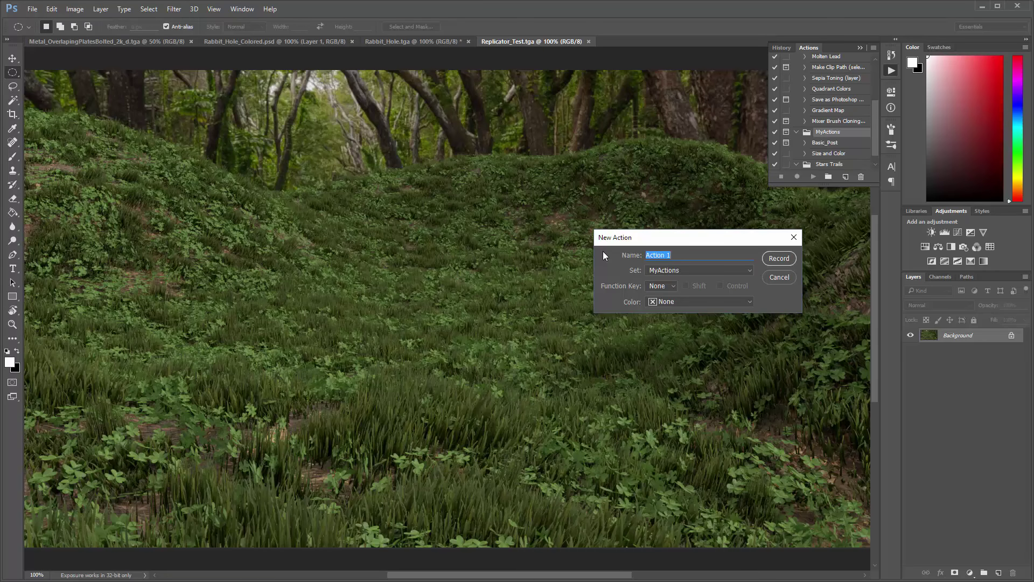
text(Thumbnail)
click(666, 286)
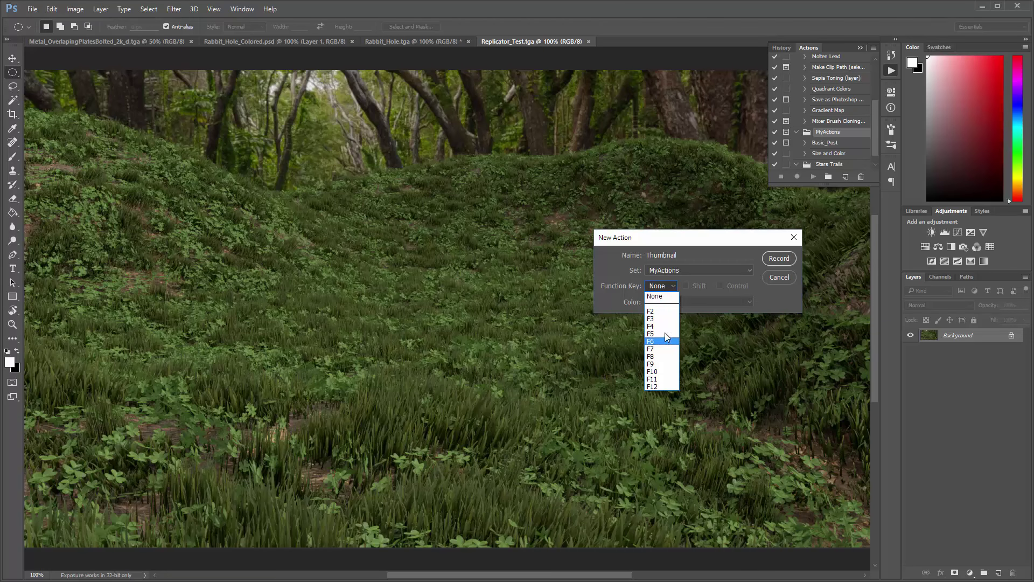
click(673, 290)
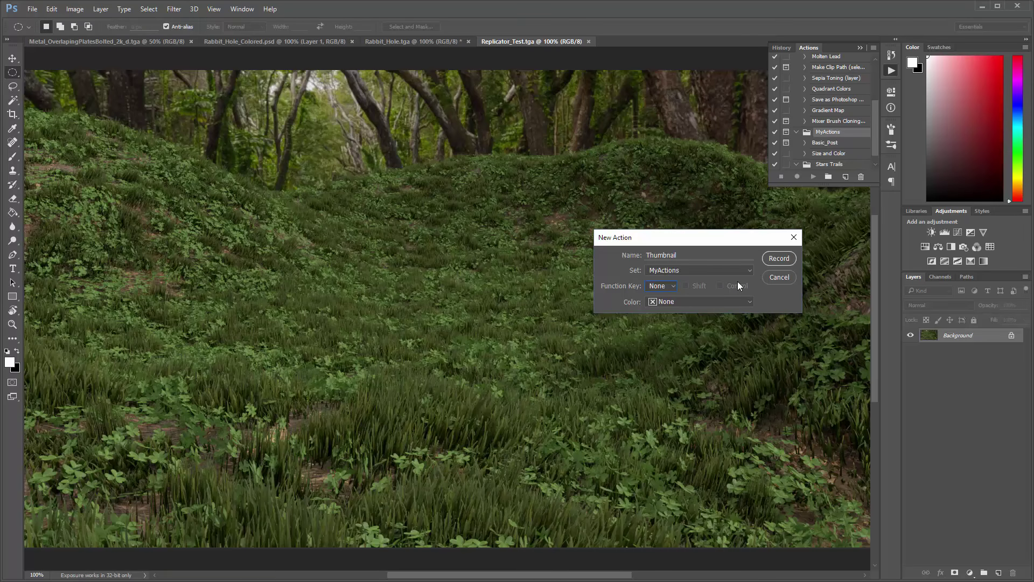
click(776, 261)
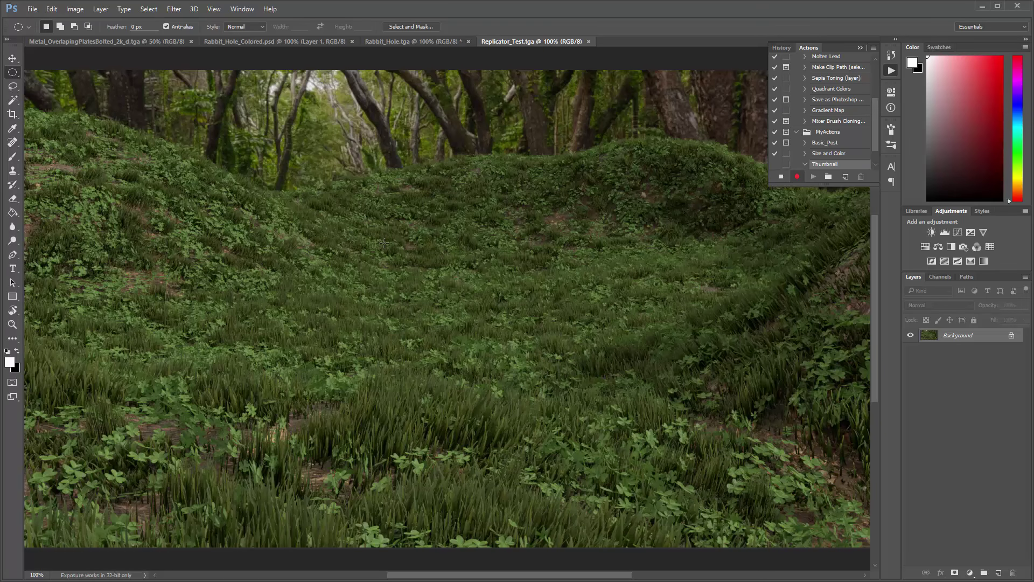
- Resize the image to 1280 pixels wide and 720 pixels high, keeping the proportions and Bicubic Sharper resampling
click(76, 9)
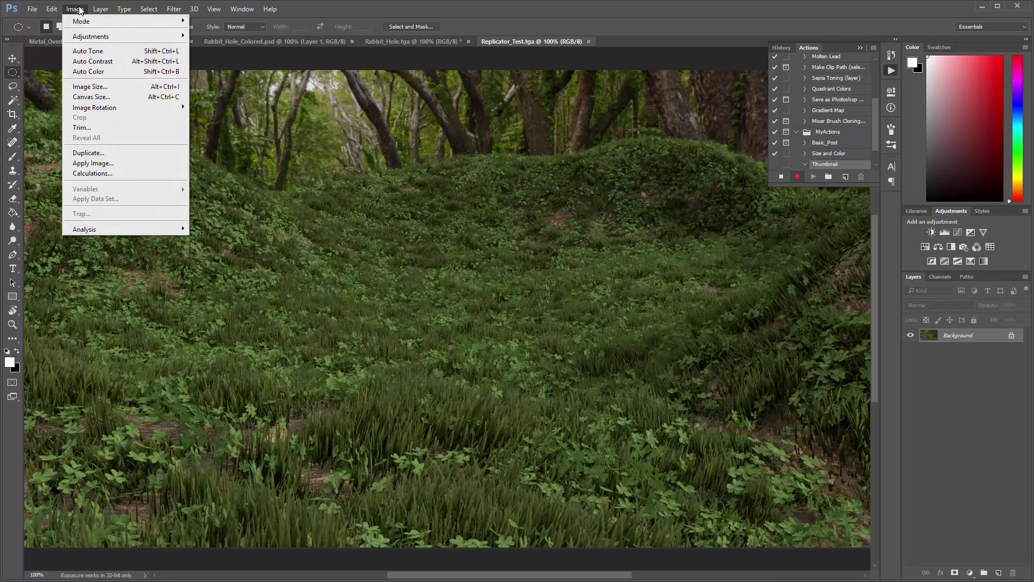
click(87, 86)
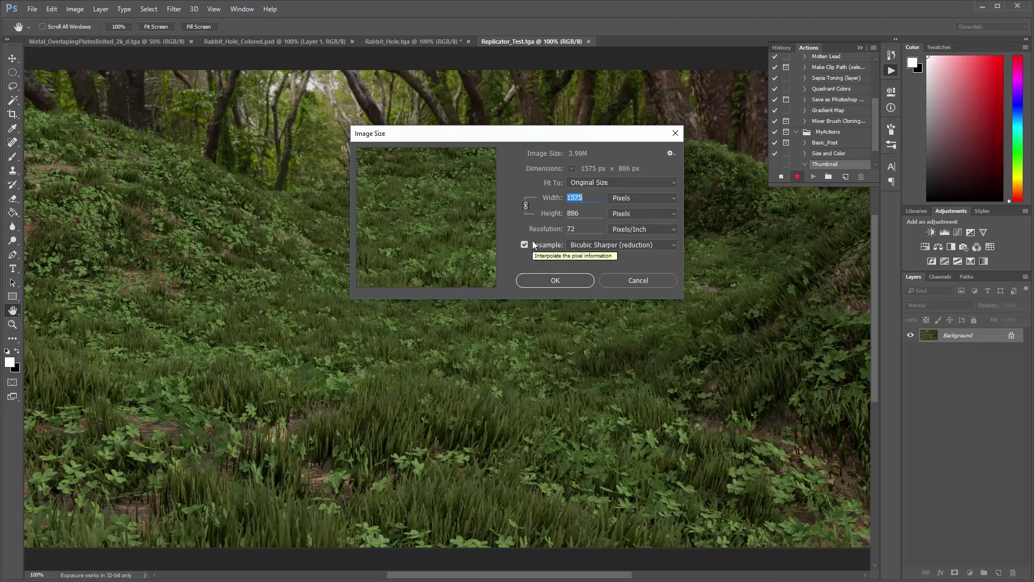
text(120)
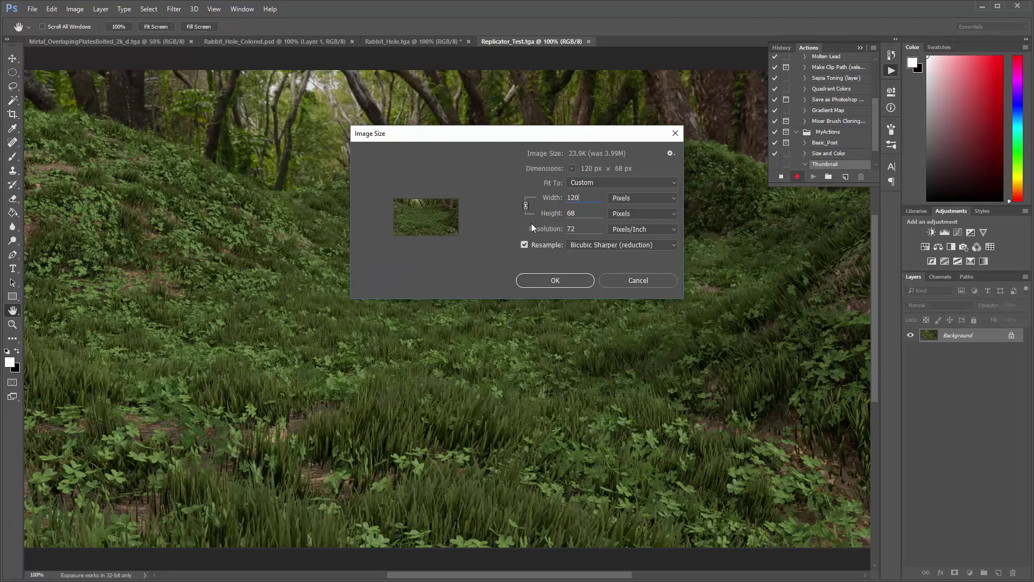
key(BackSpace)
text(80)
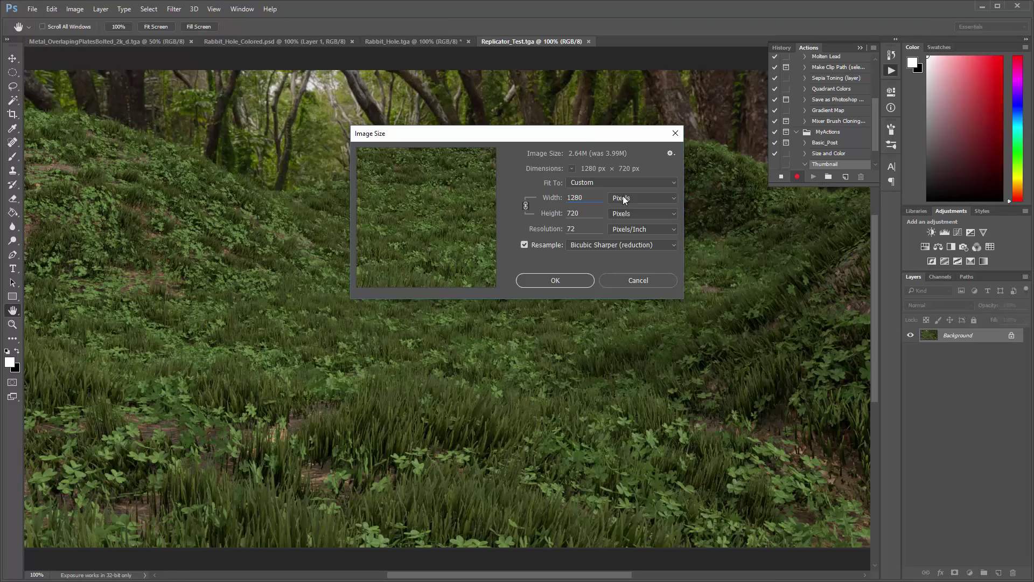
click(557, 281)
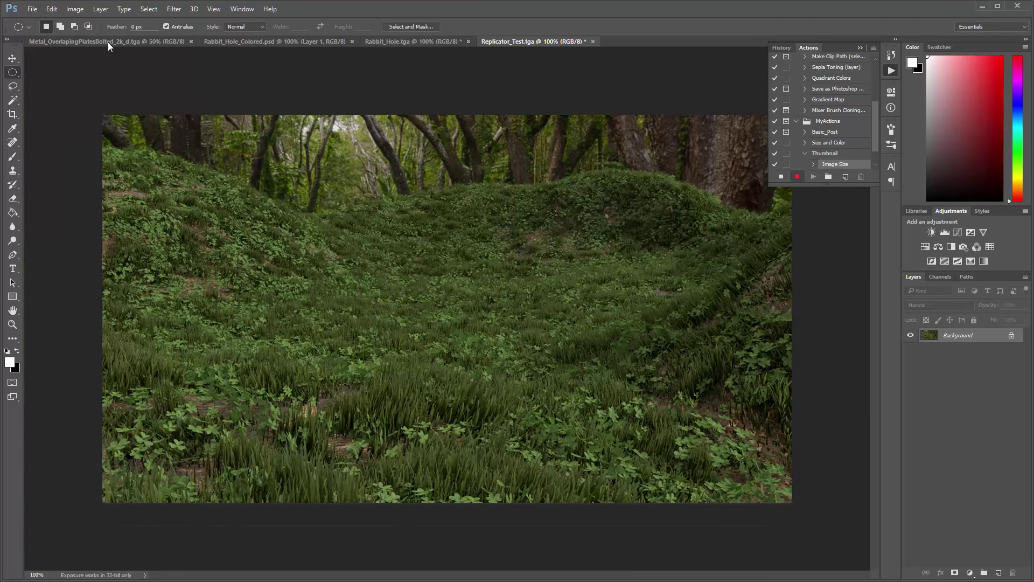
click(78, 11)
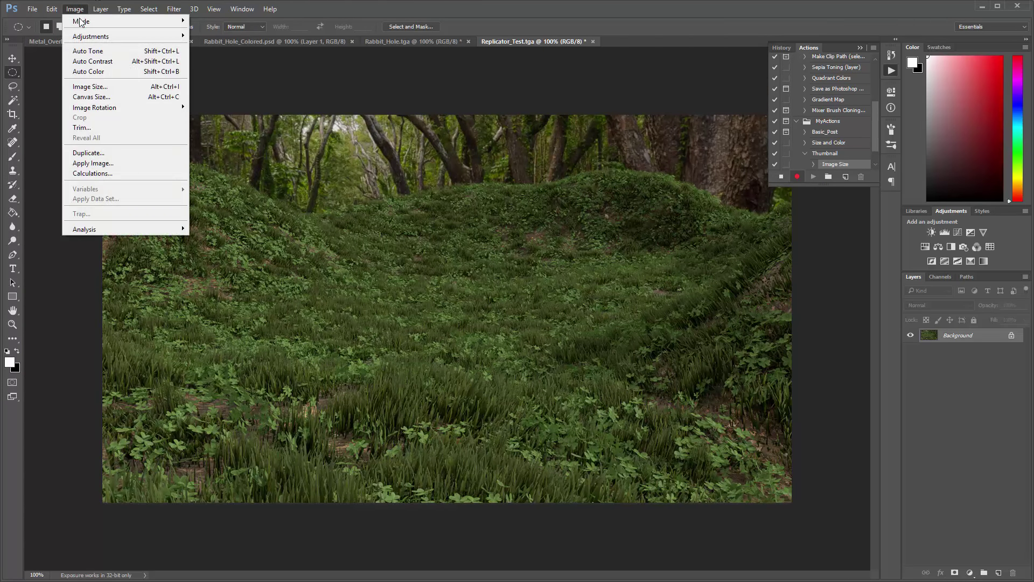
click(378, 7)
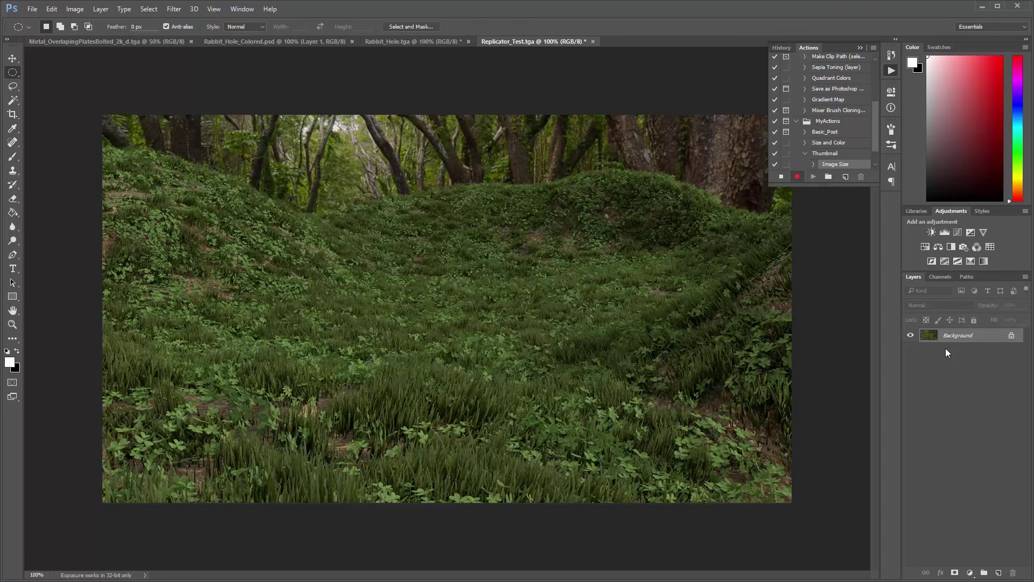
- Duplicate the Background layer and select only the copy's Red channel while displaying the full RGB composite
key(ctrl+j)
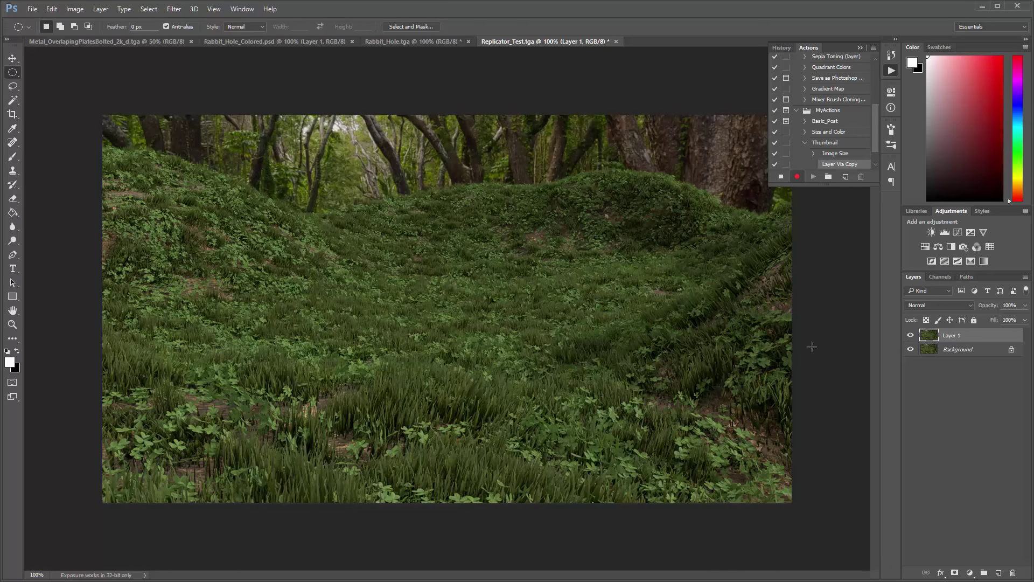
click(941, 277)
click(951, 305)
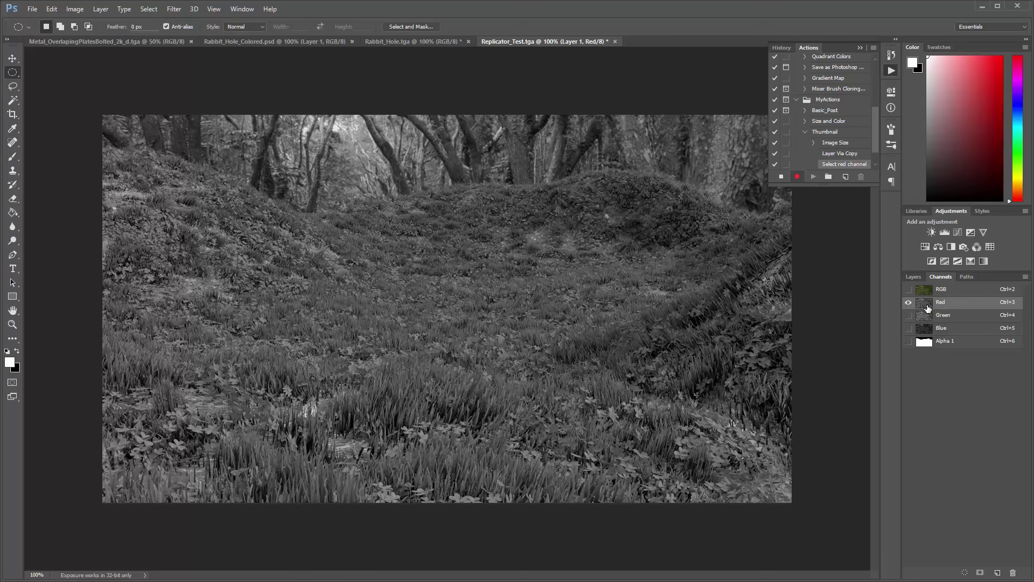
click(908, 292)
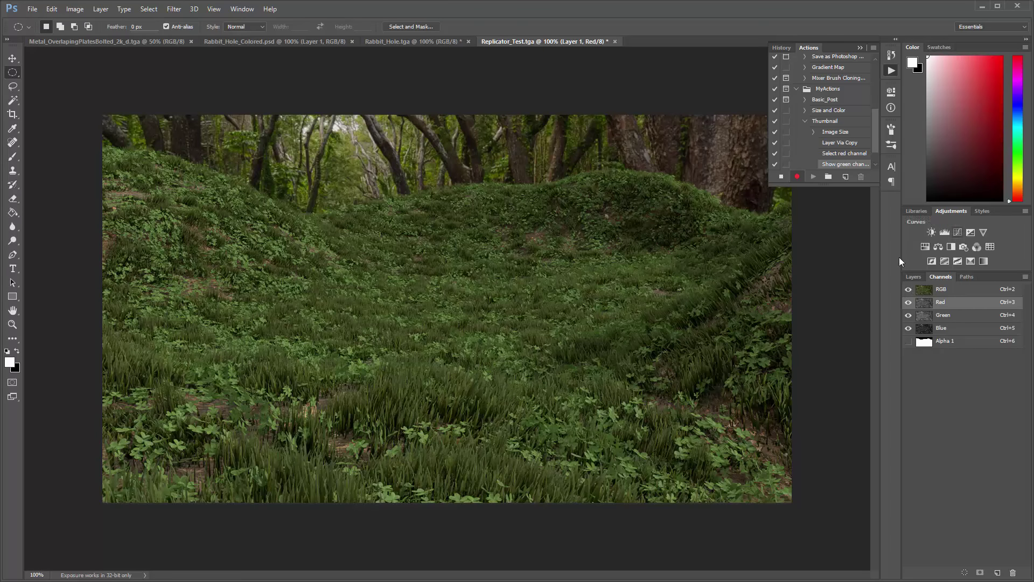
- Try a Spherize distortion of 4% in Normal mode on the Red channel
click(172, 11)
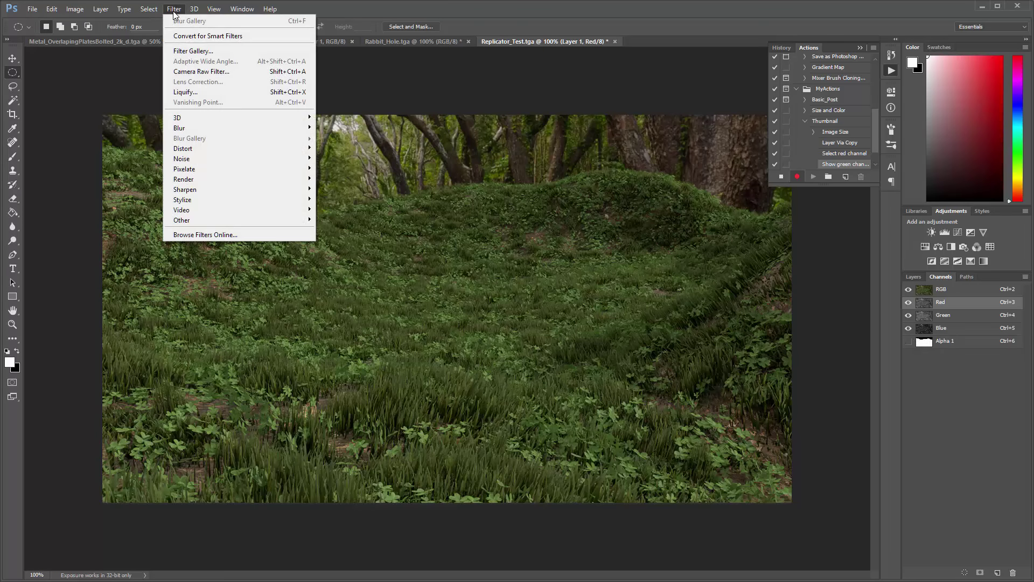
mouse_move(185, 151)
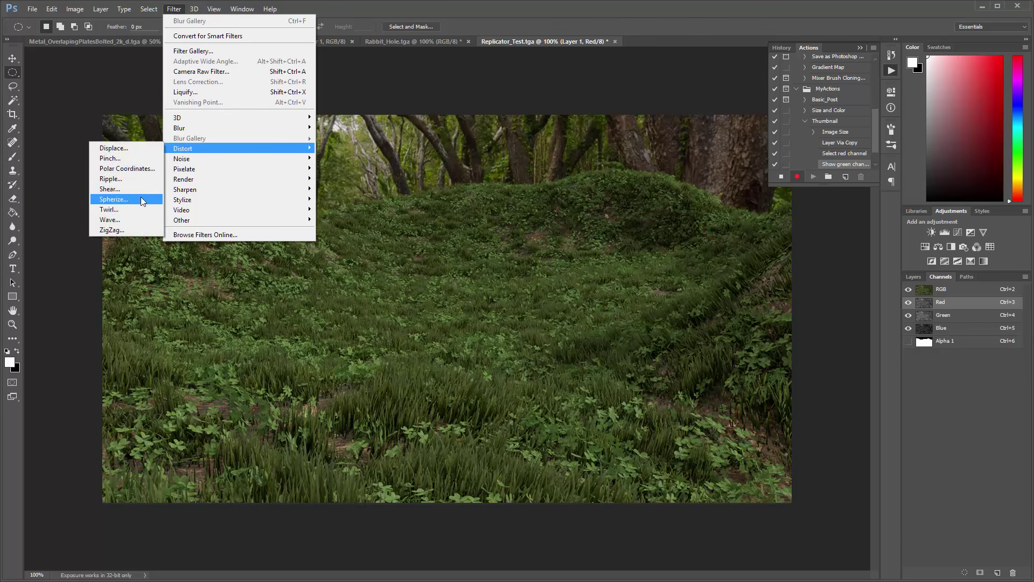
click(125, 198)
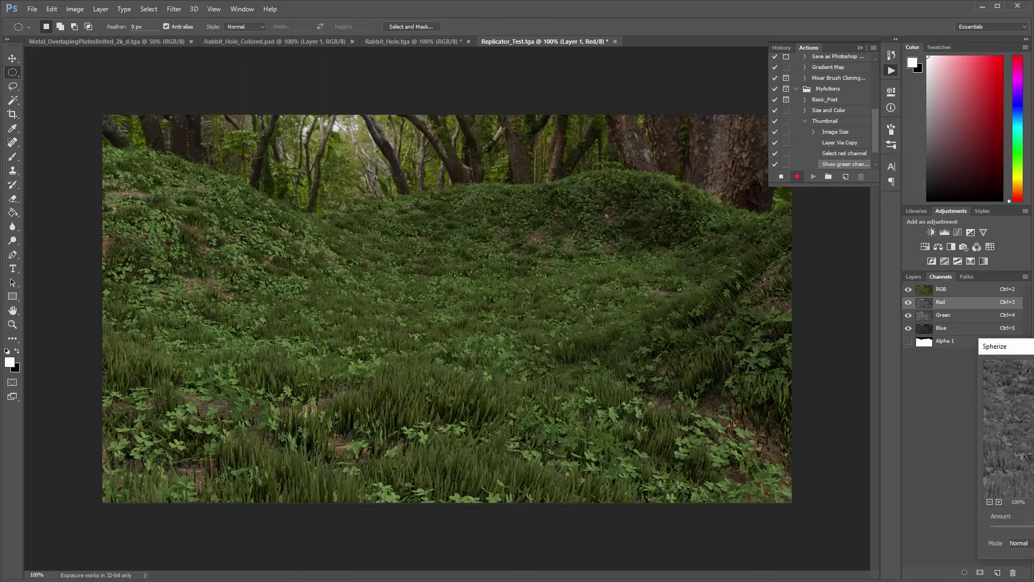
drag(1013, 345, 635, 272)
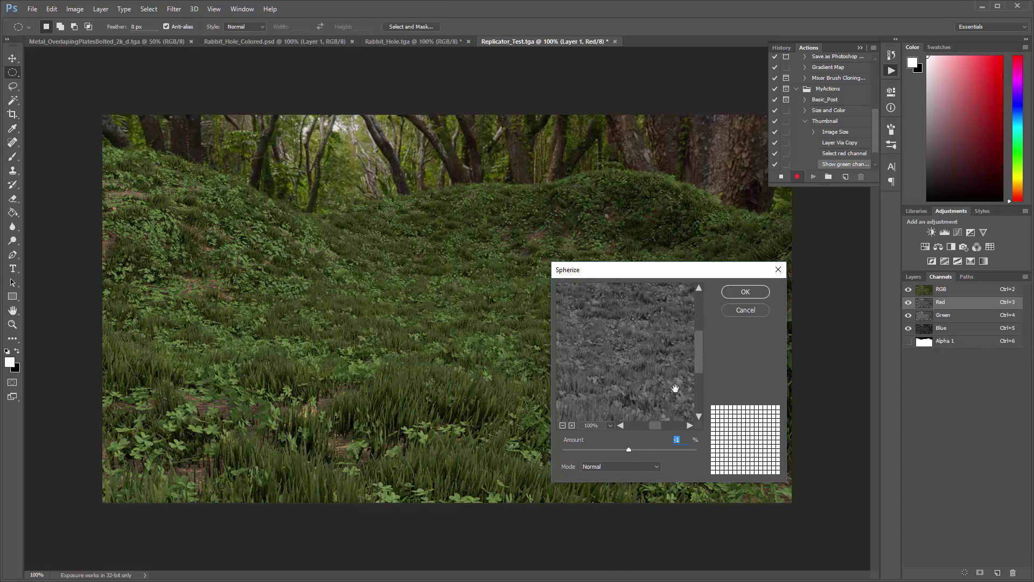
click(631, 449)
drag(652, 265, 656, 240)
drag(636, 424, 636, 425)
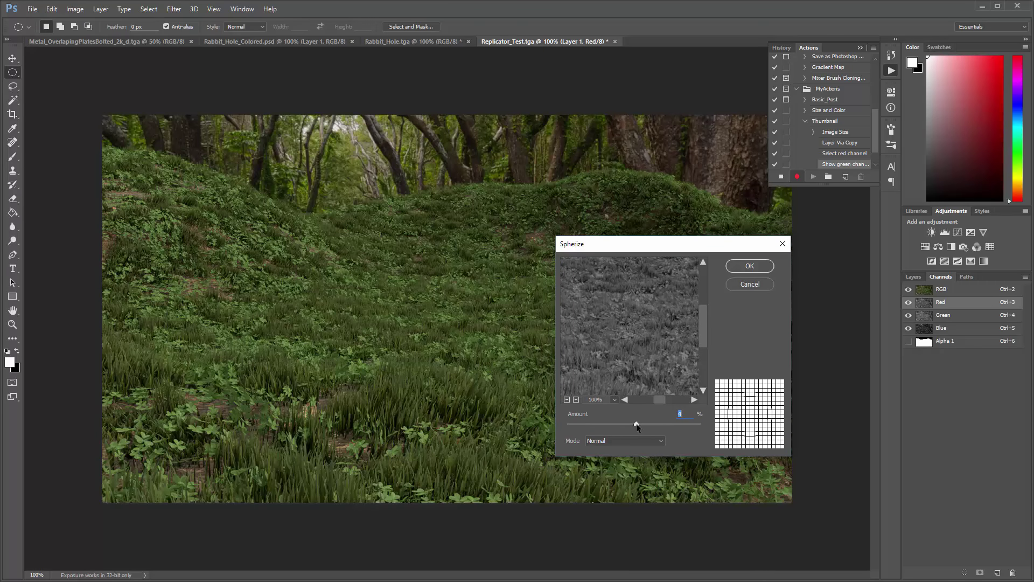
drag(700, 314, 700, 272)
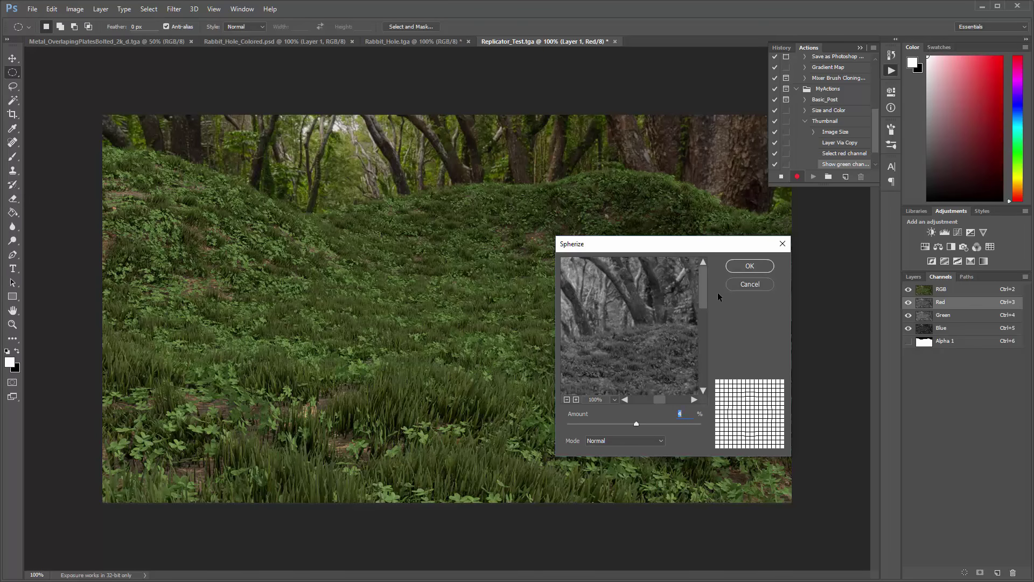
click(749, 266)
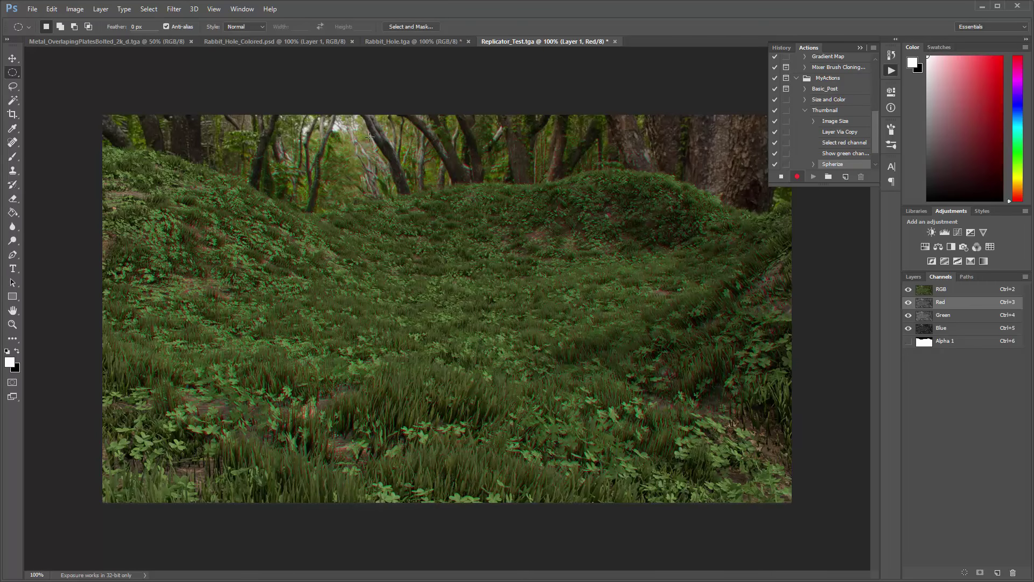
- Inspect the colour fringing around the trees up close and undo the Spherize distortion
key(ctrl+plus)
key(ctrl+plus)
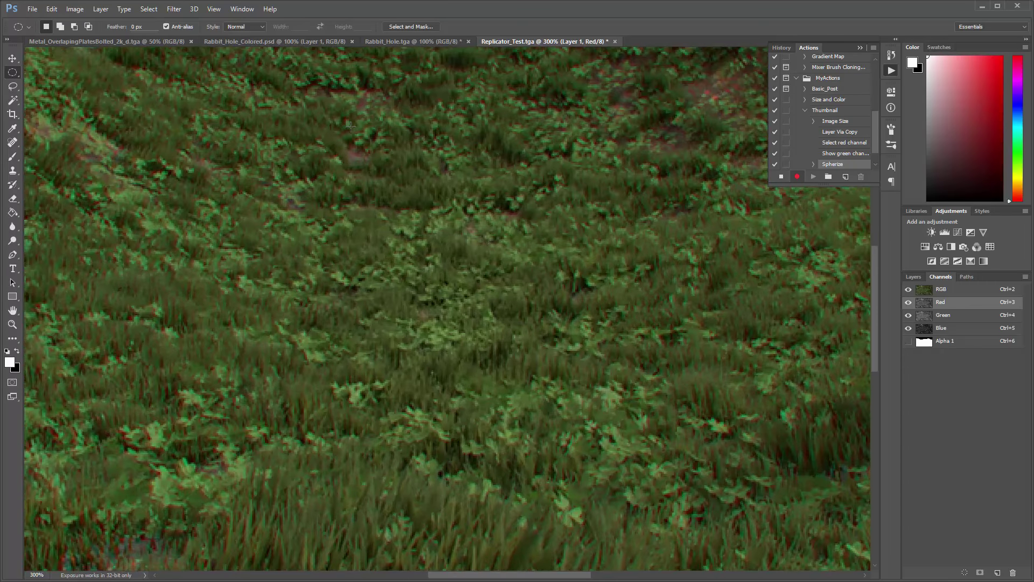
scroll(350, 125, up, 10)
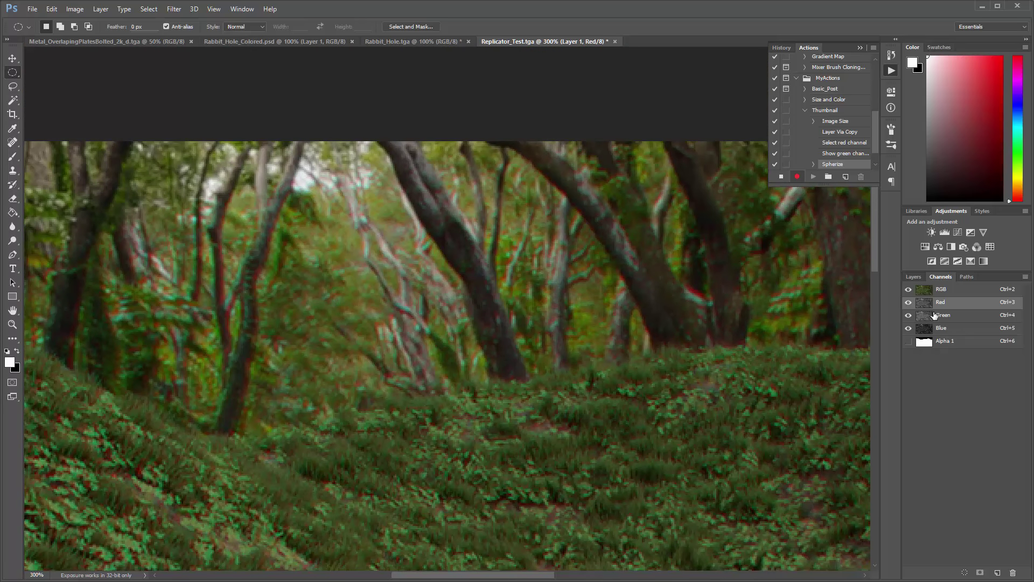
key(ctrl+z)
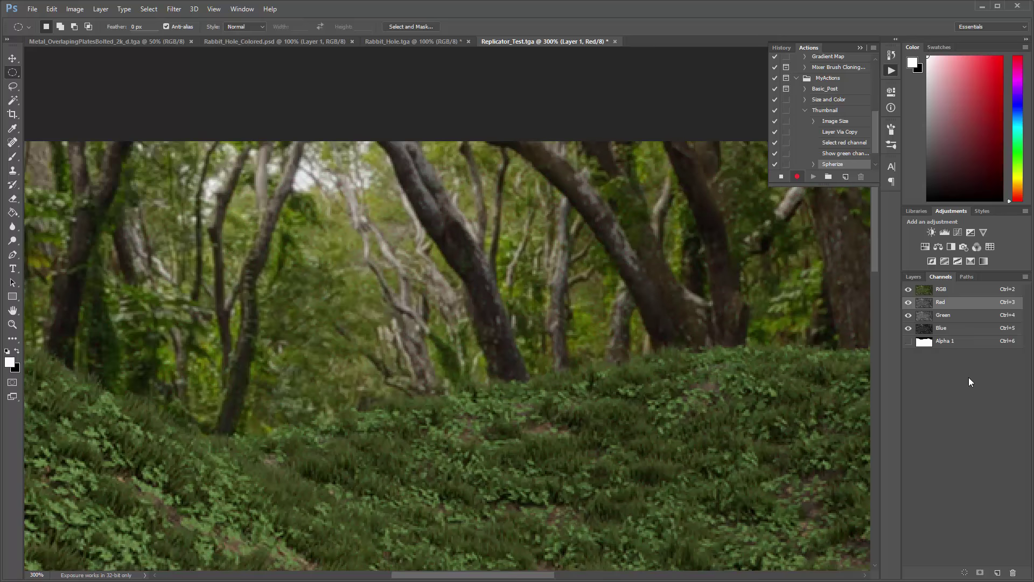
- Apply Spherize to the Red channel again with a smaller amount for subtler chromatic aberration
click(171, 8)
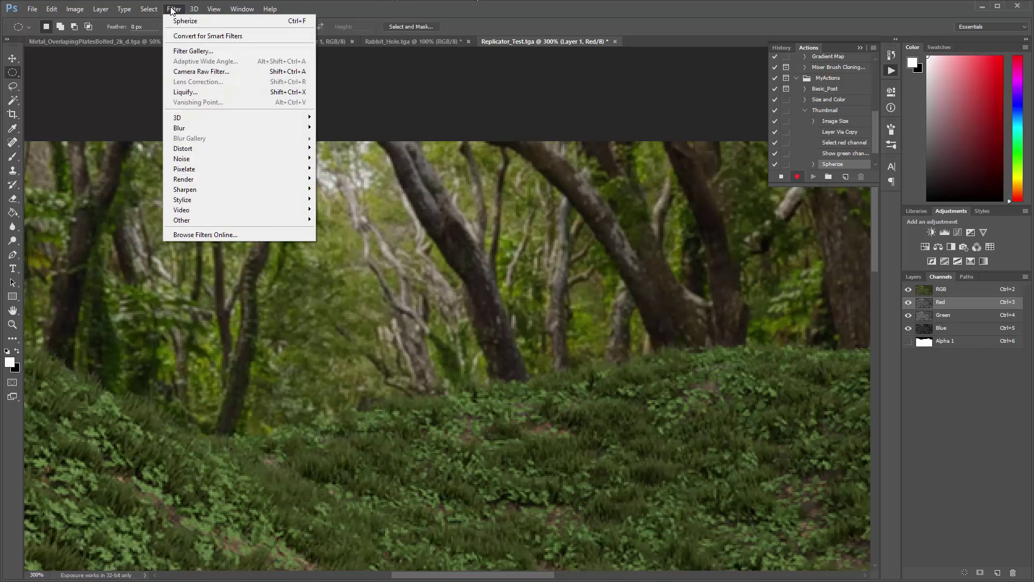
mouse_move(192, 148)
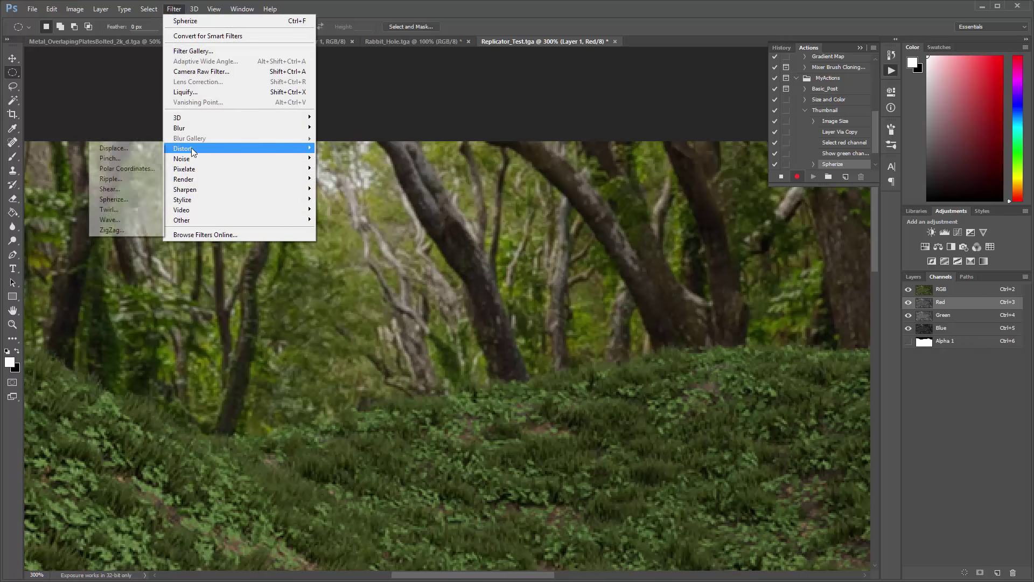
click(138, 198)
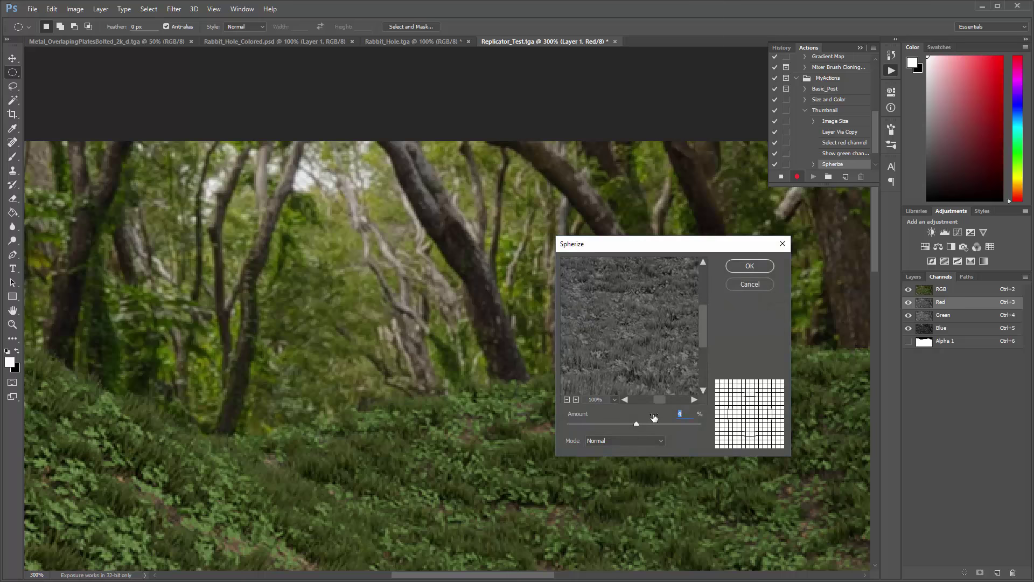
key(Down)
key(Return)
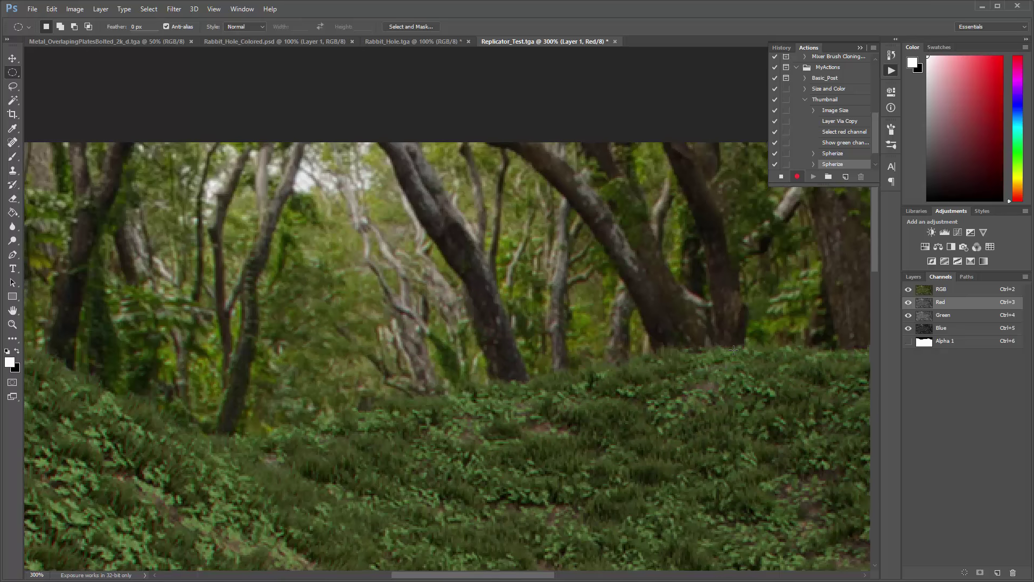
key(ctrl+minus)
key(ctrl+minus)
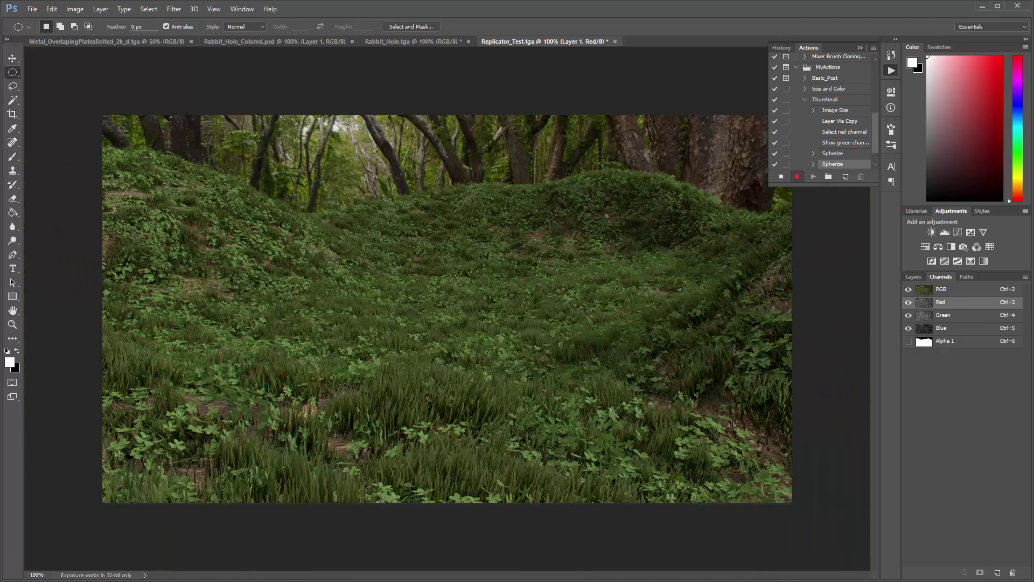
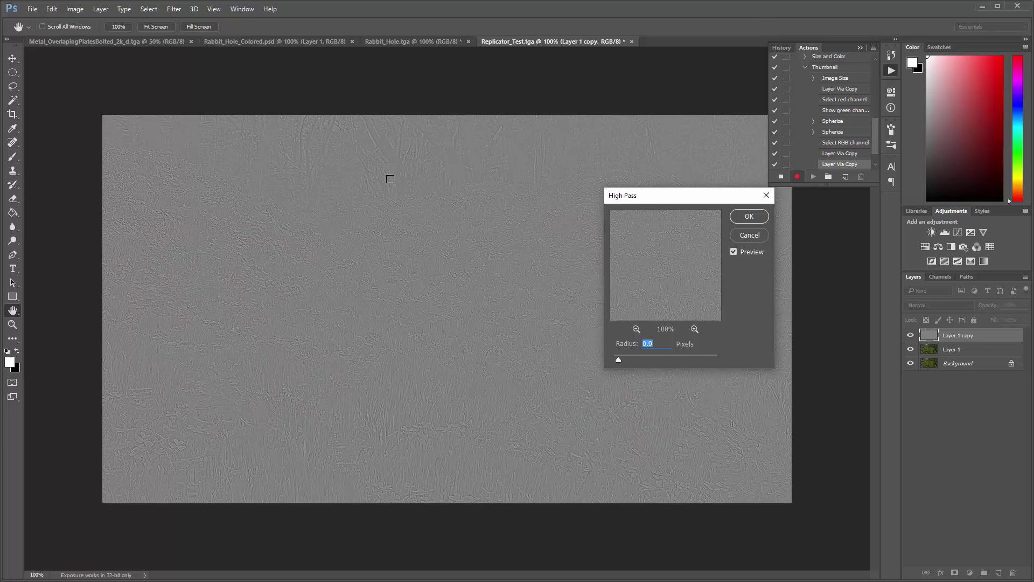
- Try High Pass radii up to 1.9 pixels on the top layer copy to preview stronger edge detail
click(659, 246)
key(Down)
key(Down)
key(Down)
key(Down)
key(Down)
key(Down)
key(Down)
key(Down)
key(Up)
key(Up)
key(Up)
key(Up)
key(Up)
key(Up)
key(Up)
key(Up)
key(Up)
key(Up)
key(Up)
key(Up)
key(Up)
key(Up)
key(Up)
key(Up)
key(Up)
key(Up)
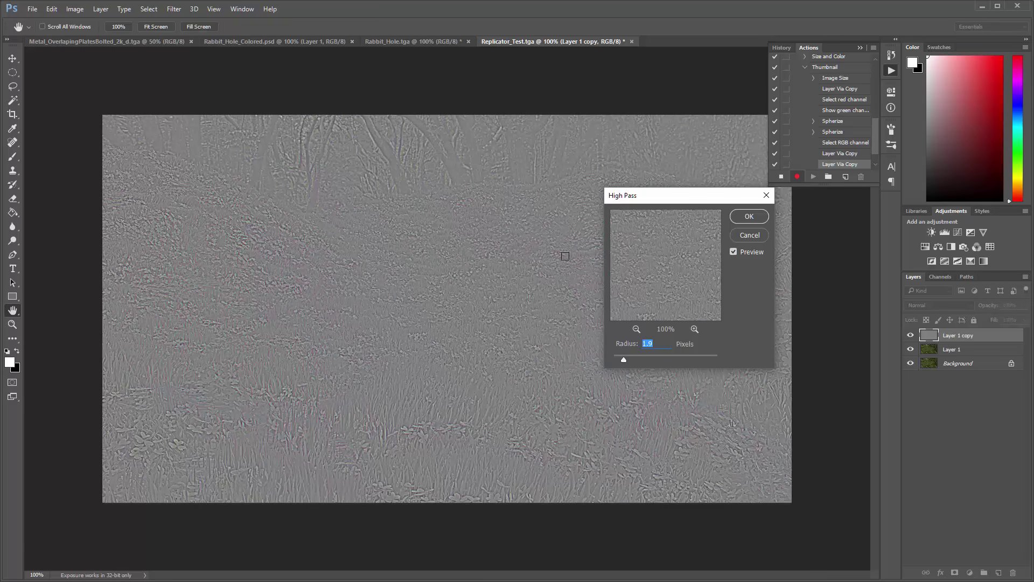
- Apply High Pass to the top layer copy with a fine radius of about 0.7 pixels
key(Down)
key(Down)
key(Down)
key(Down)
key(Down)
key(Down)
key(Down)
key(Down)
key(Down)
key(Down)
key(Down)
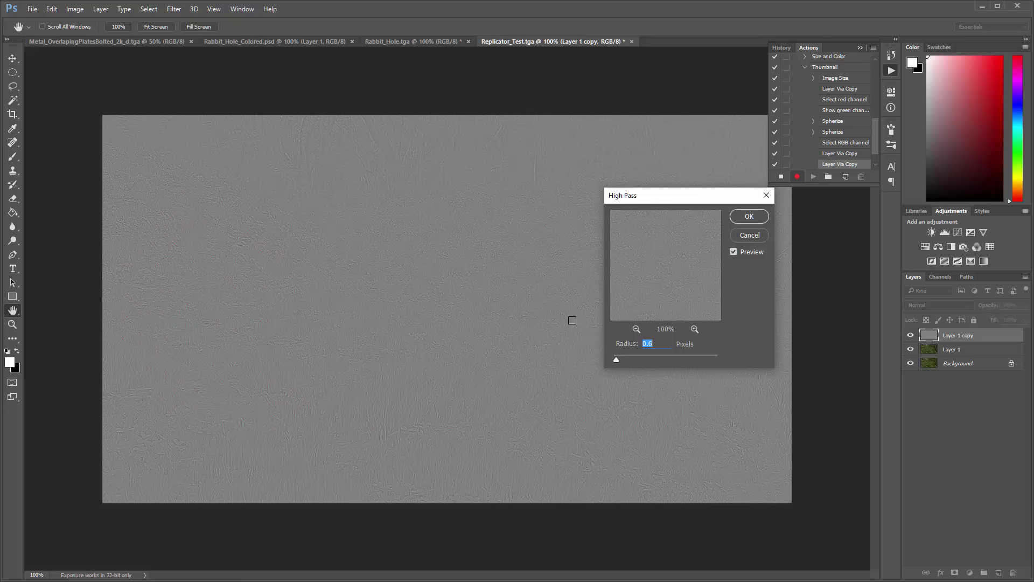
key(Up)
click(754, 217)
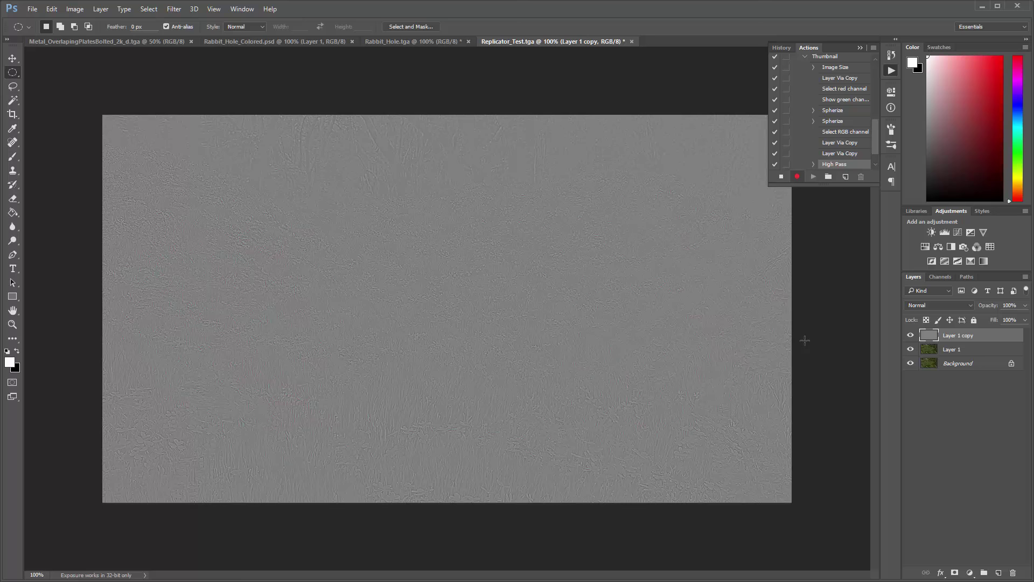
- Set the High Pass layer to Overlay blending and compare the image up close with that layer hidden and shown
click(945, 304)
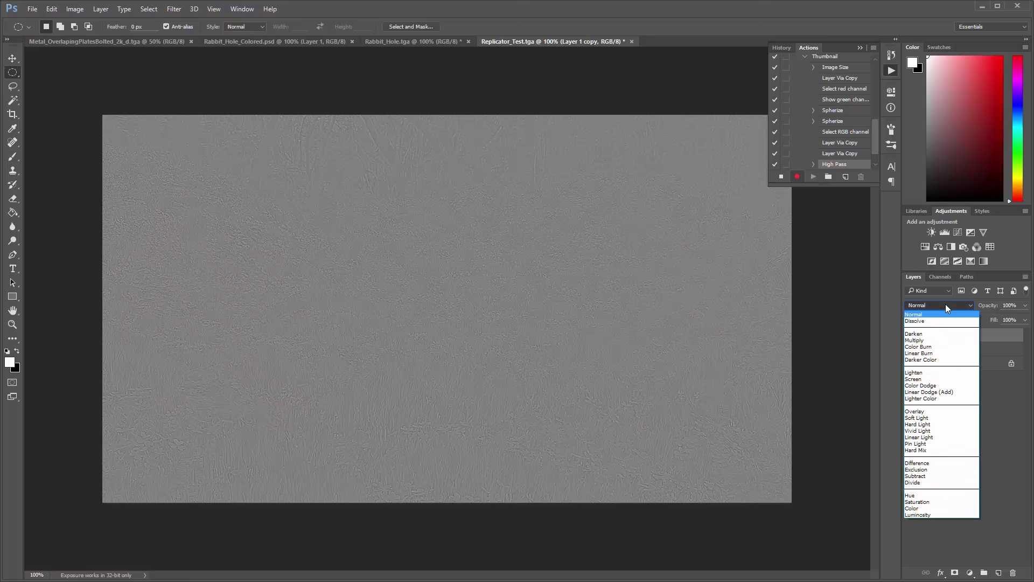
click(924, 412)
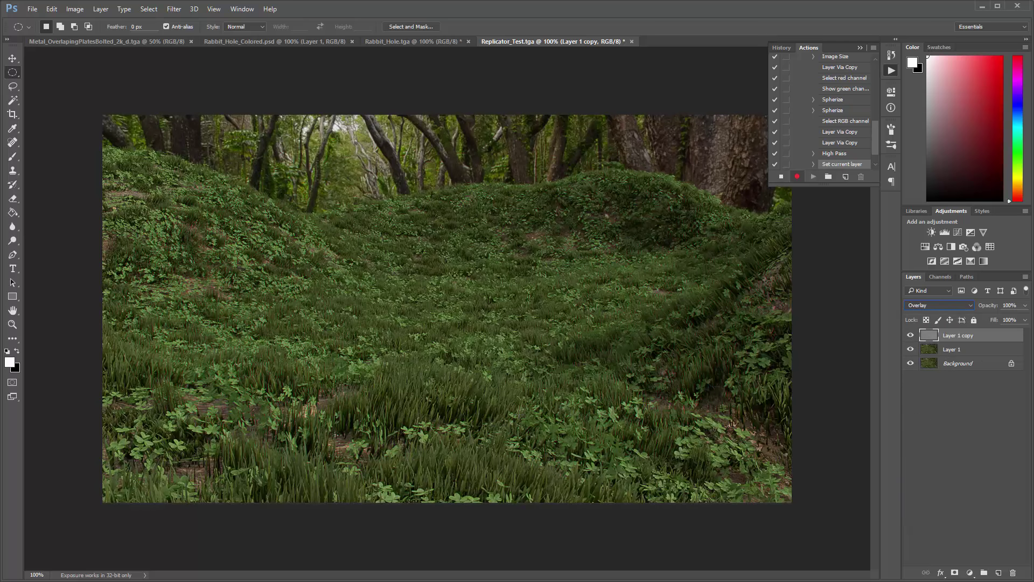
key(ctrl+plus)
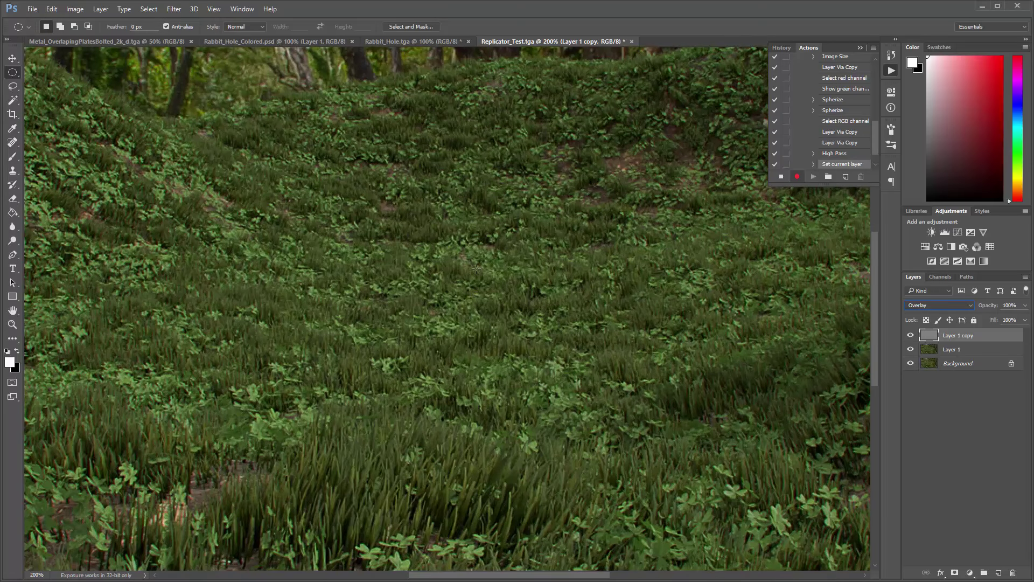
click(911, 334)
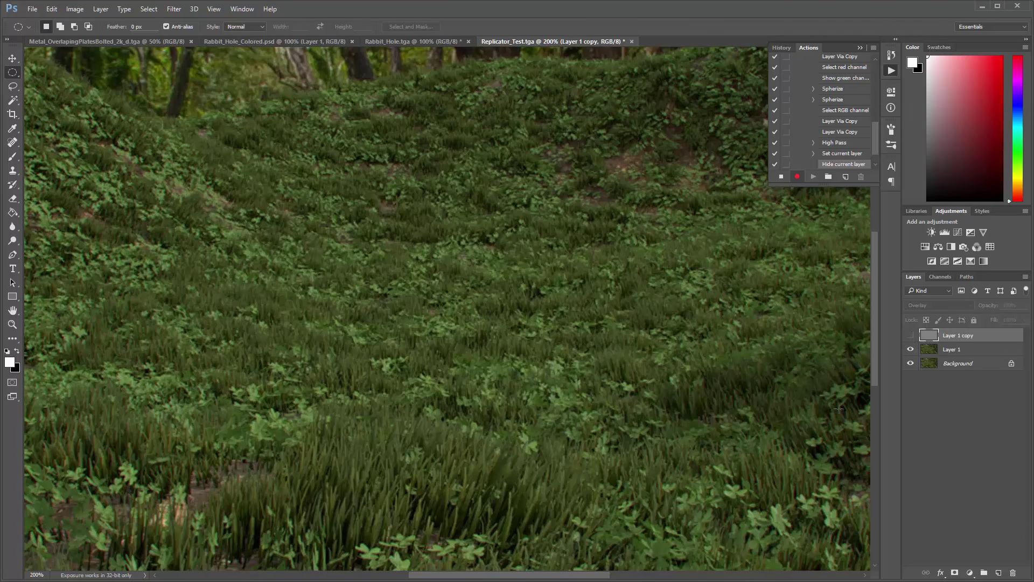
click(910, 335)
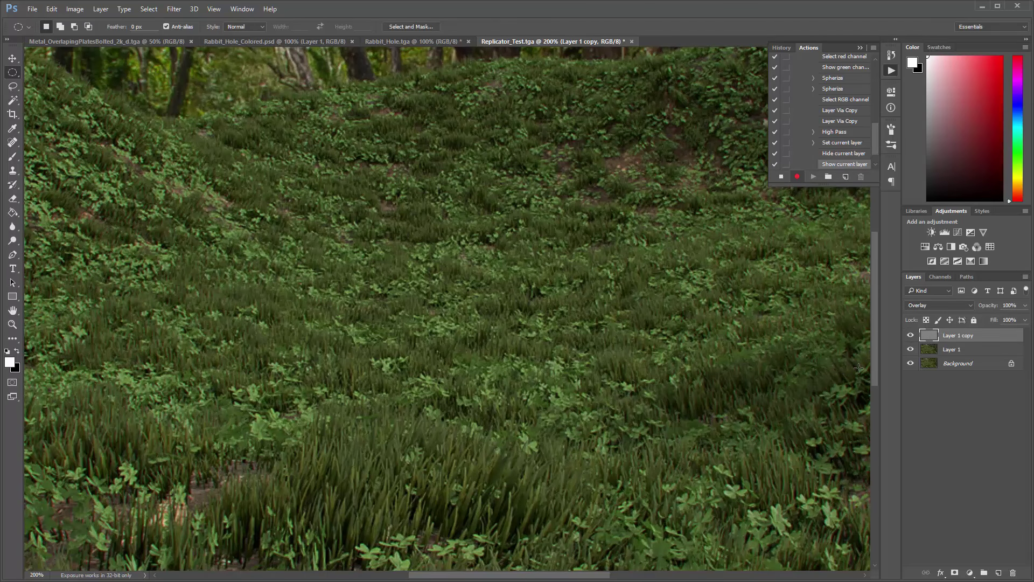
key(ctrl+minus)
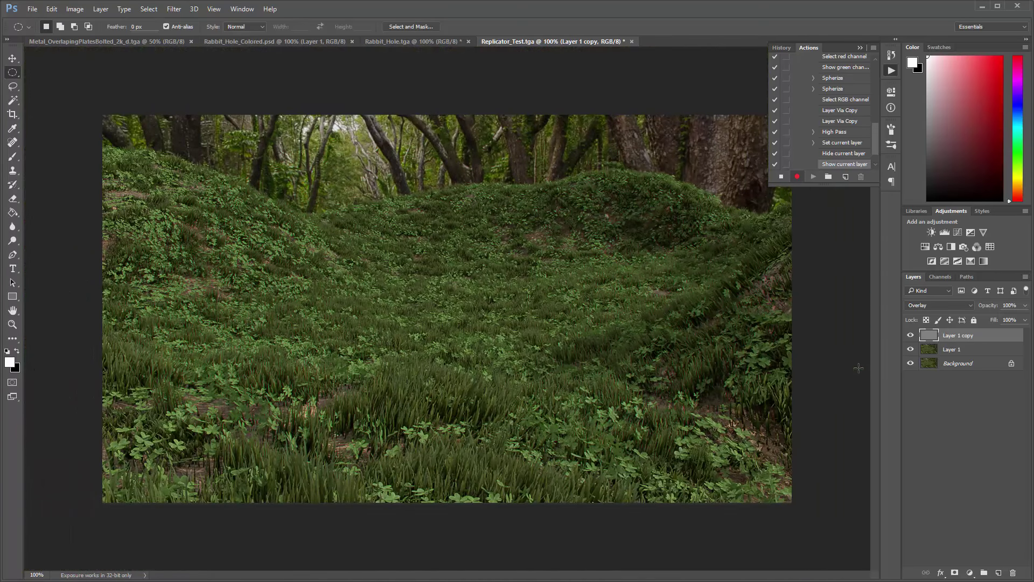
- Duplicate Layer 1 and move the copy above the High Pass layer to the top of the stack
click(933, 351)
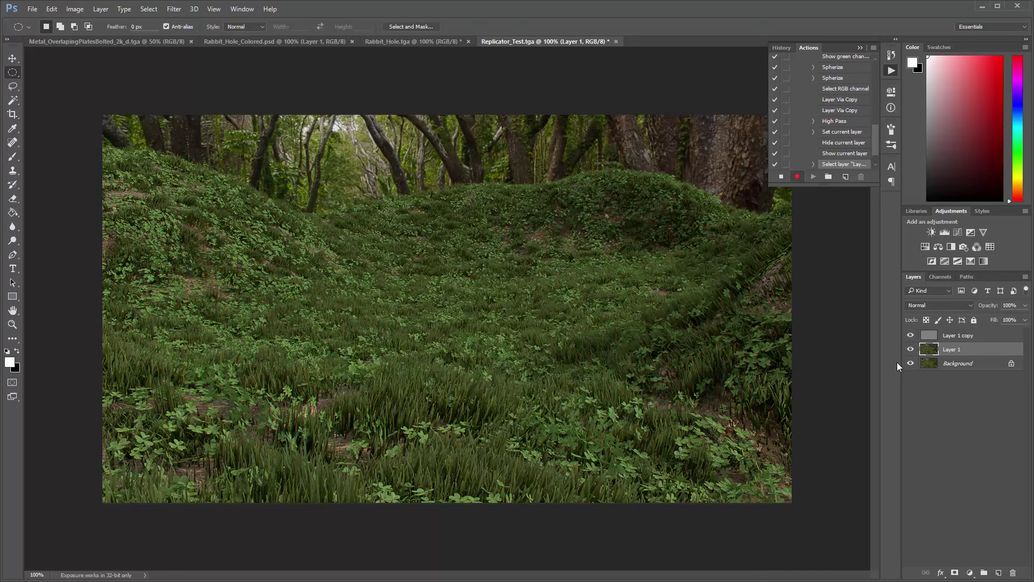
key(ctrl+j)
drag(930, 353, 937, 326)
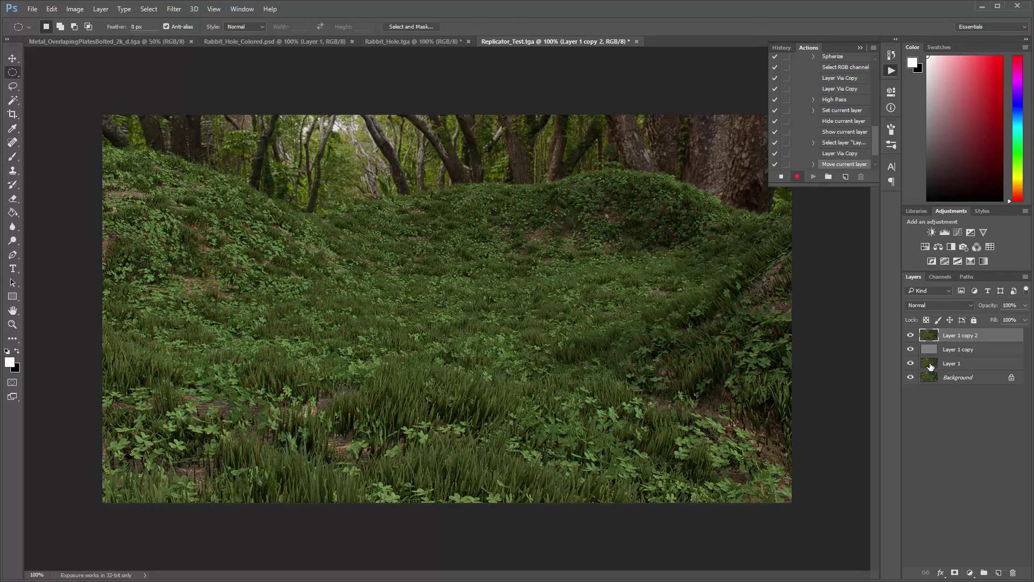
- Isolate the brightest highlights on the new top copy using Levels with input black 125 and input white 219
key(i)
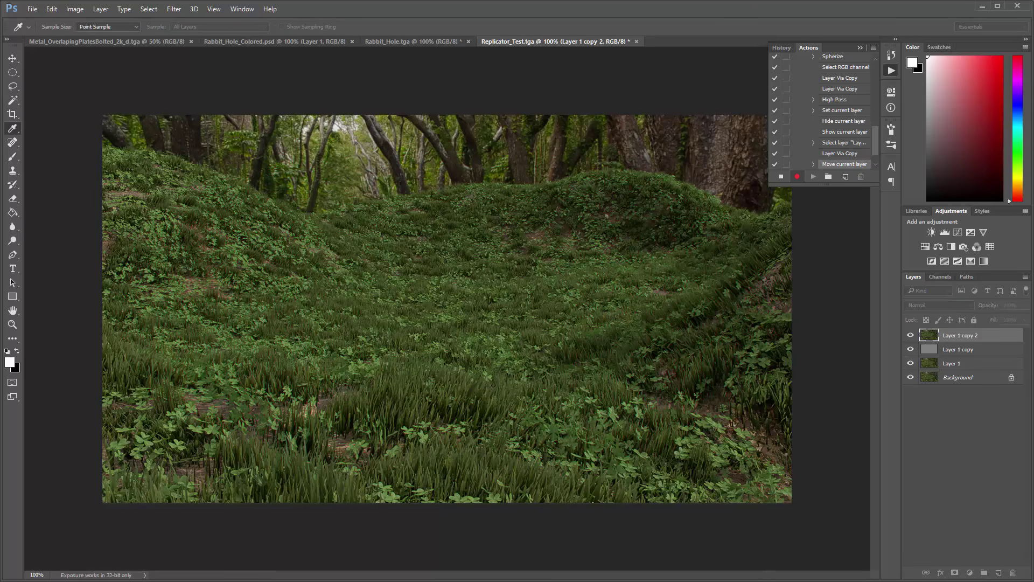
key(ctrl+l)
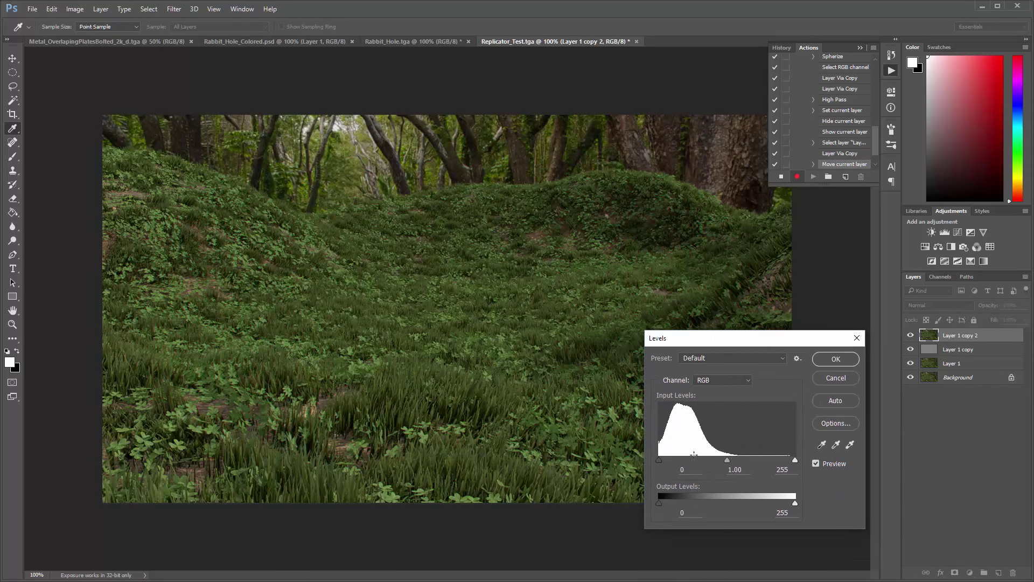
drag(657, 460, 721, 459)
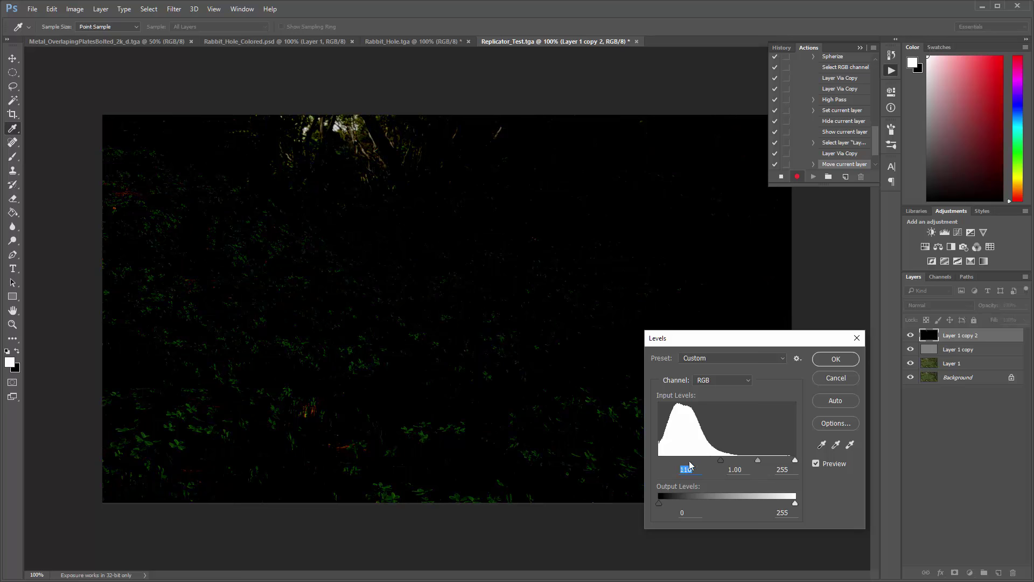
drag(721, 463, 728, 463)
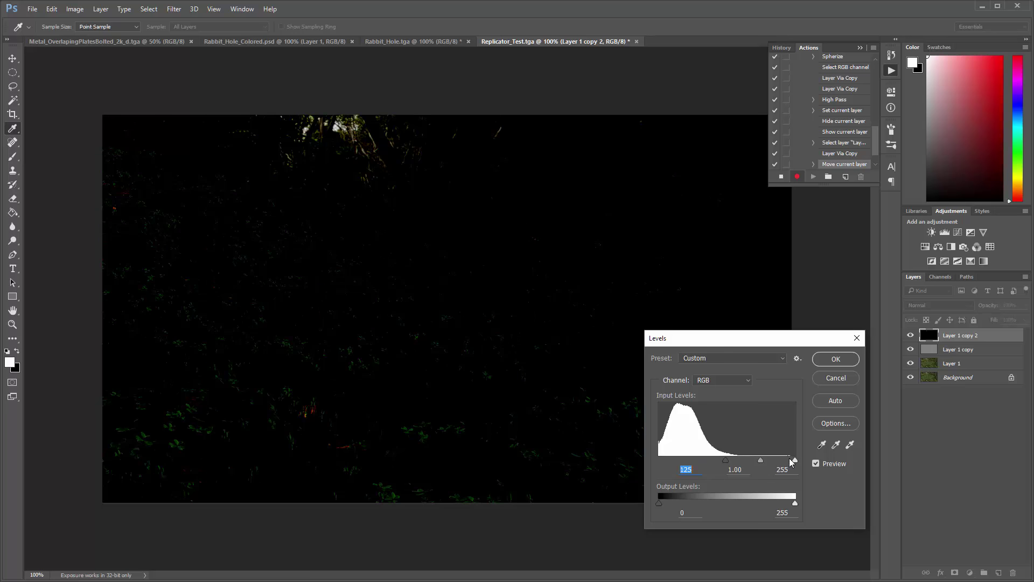
drag(796, 459, 775, 460)
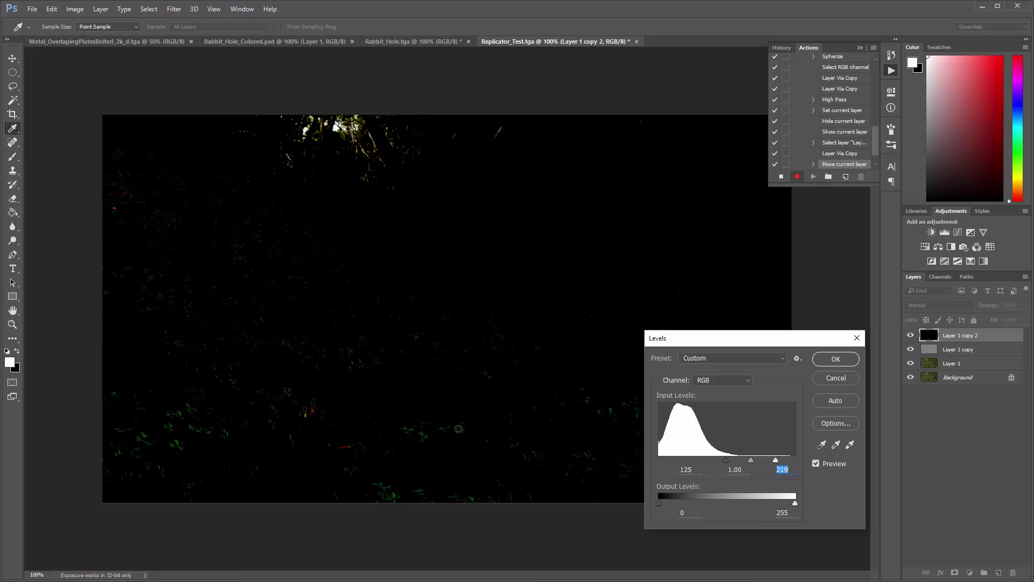
click(836, 360)
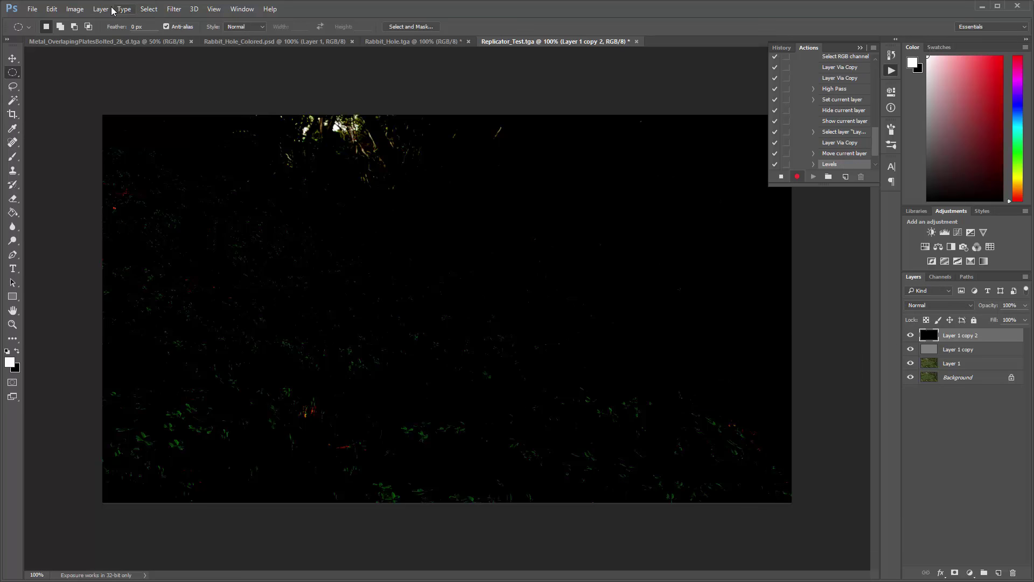
- Soften the isolated highlights with a Gaussian Blur of about 6 pixels
click(174, 9)
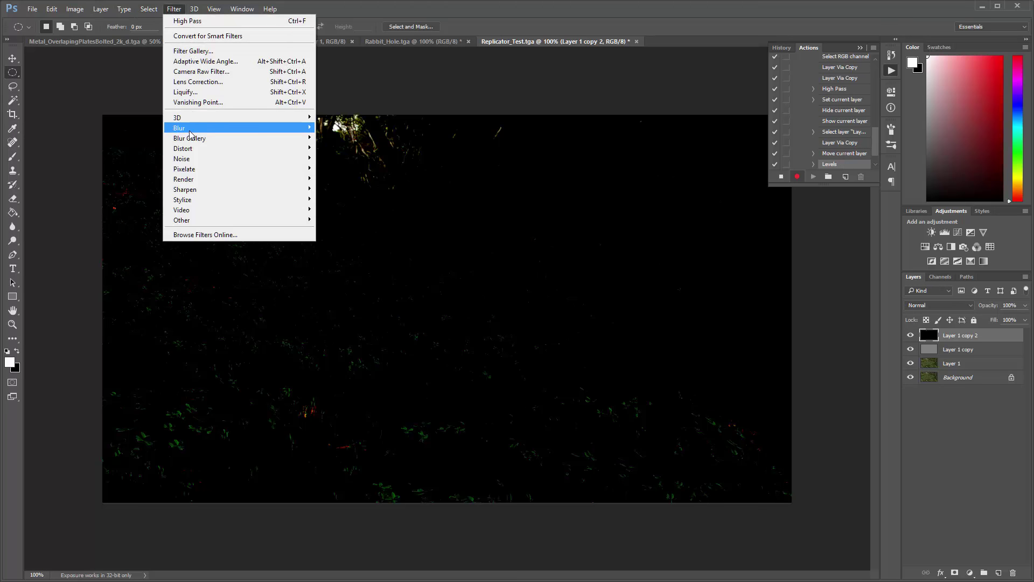
mouse_move(186, 130)
click(137, 169)
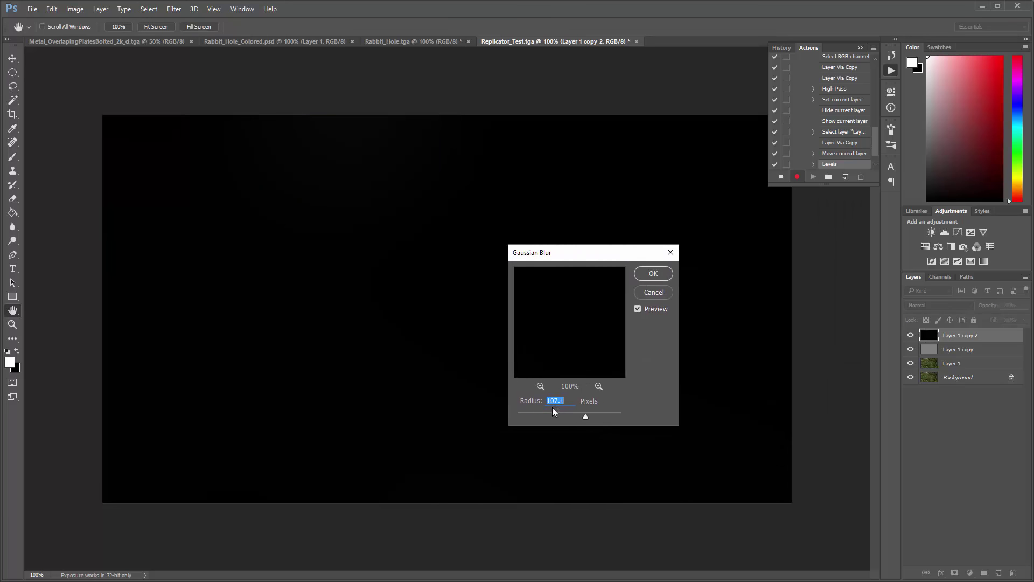
drag(550, 414, 535, 415)
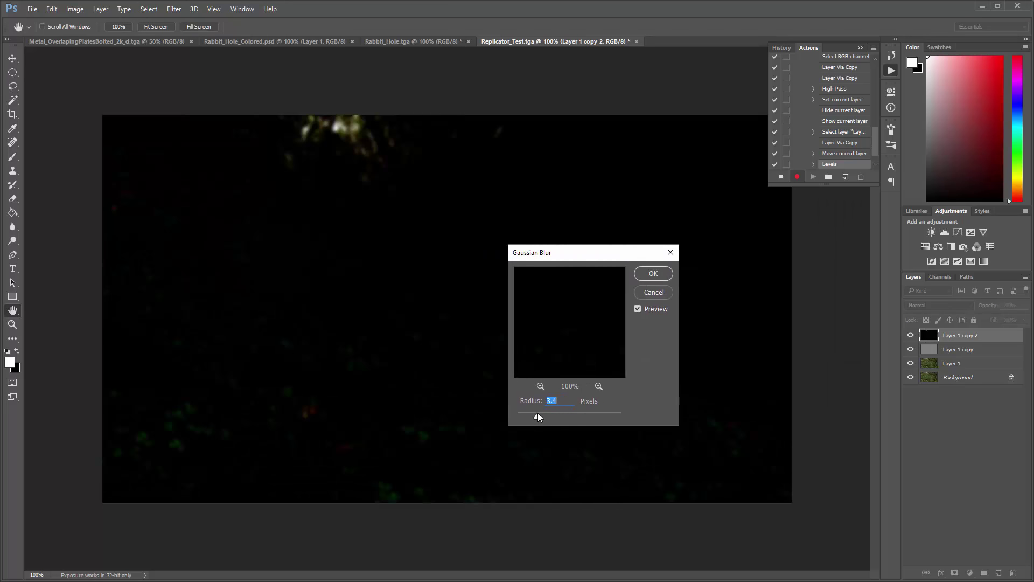
drag(541, 412, 541, 413)
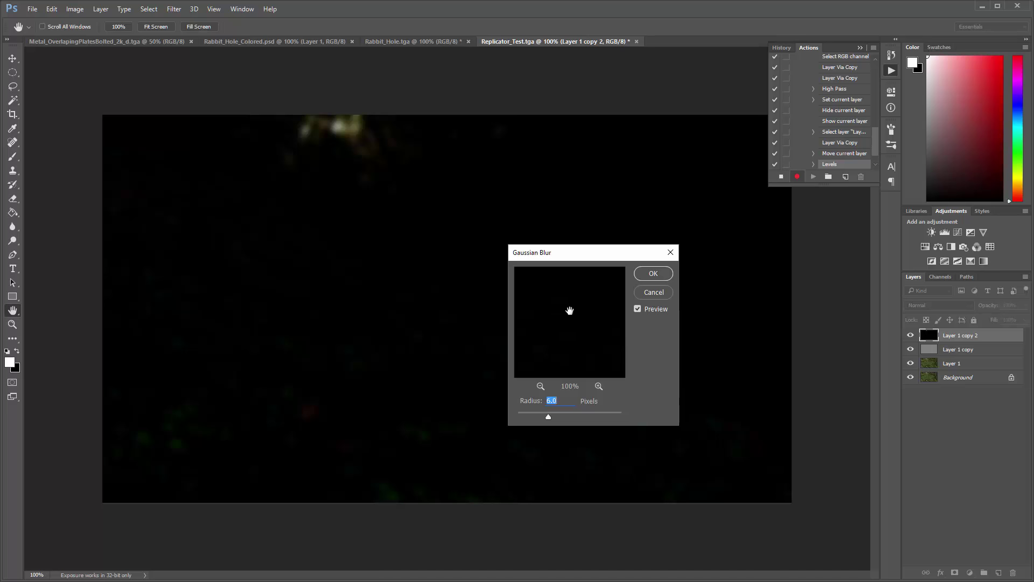
click(544, 413)
click(651, 273)
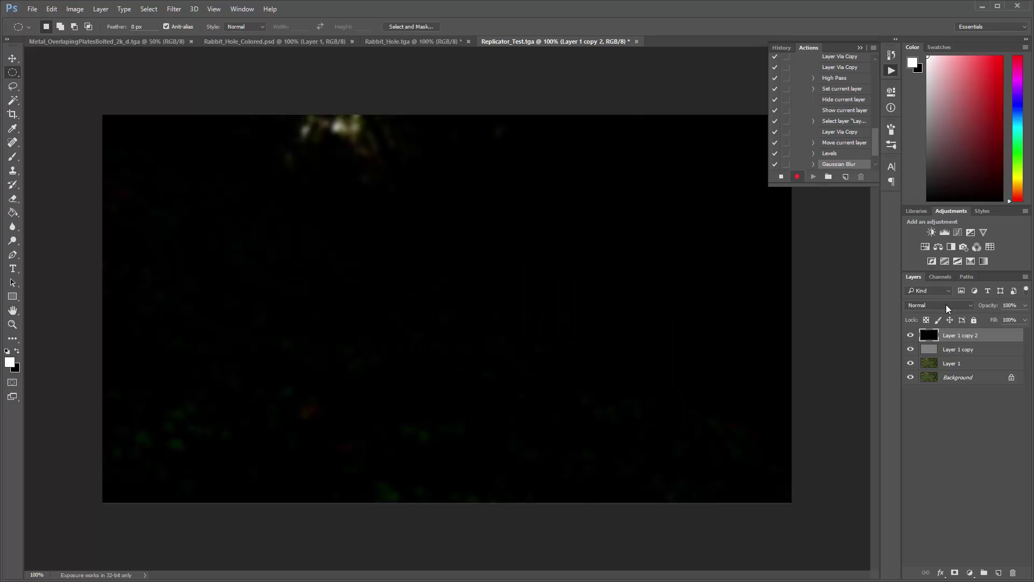
- Set the blurred highlight layer to Screen blending and compare the glow with the layer hidden and shown
click(946, 305)
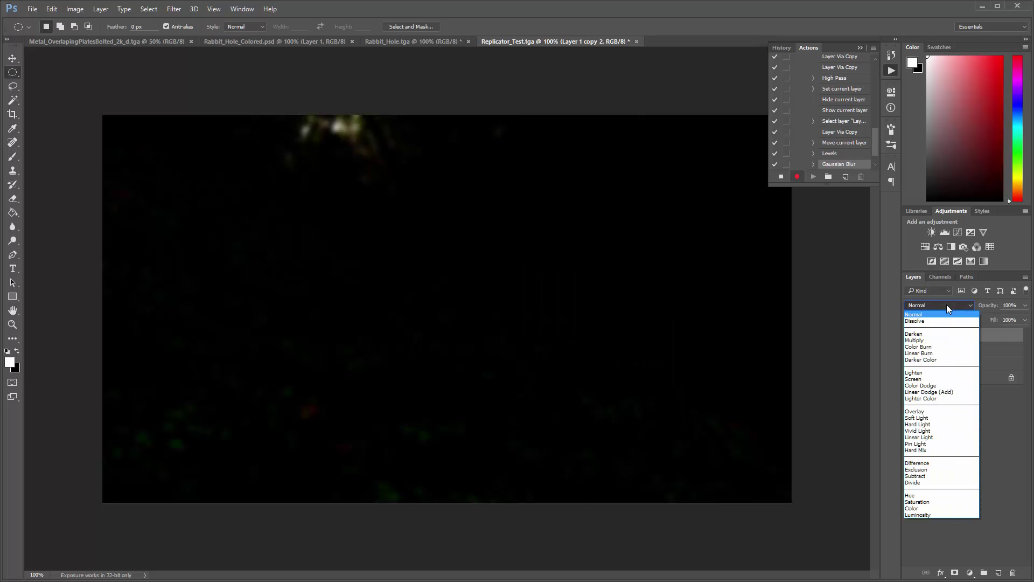
click(941, 380)
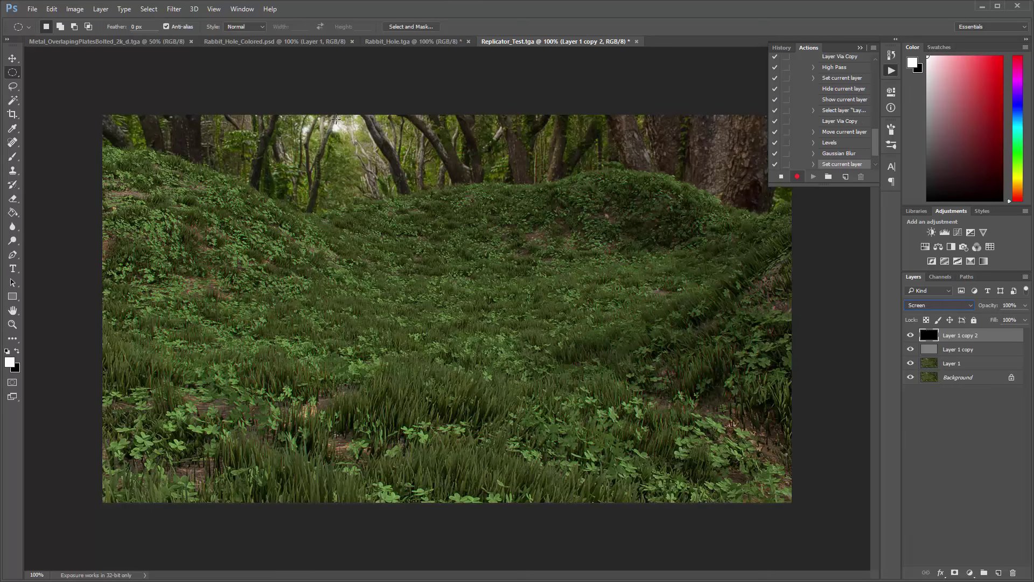
click(910, 336)
click(909, 336)
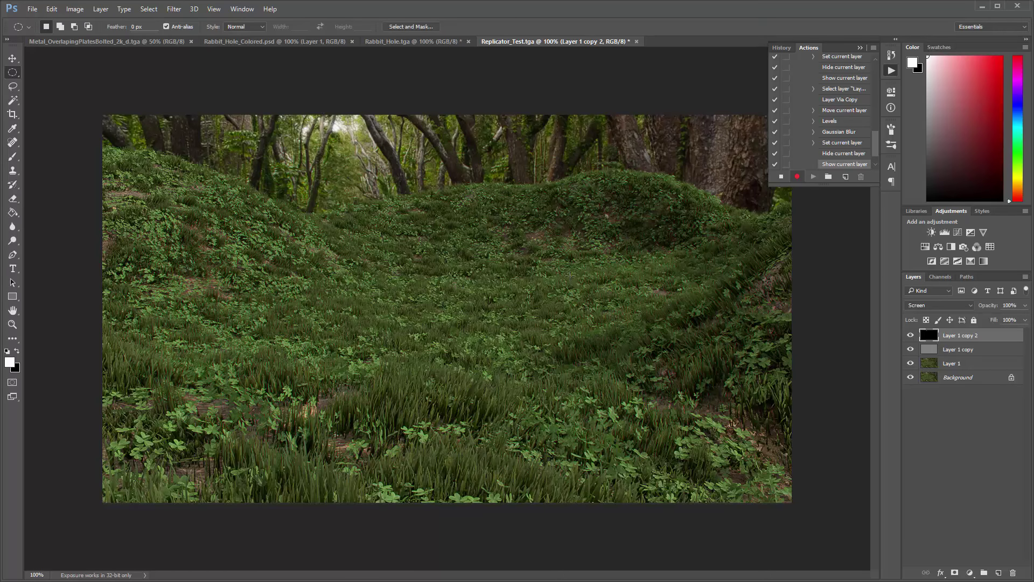
- Duplicate Layer 1 again, place the copy between the High Pass and glow layers, and hide the glow layer
click(961, 363)
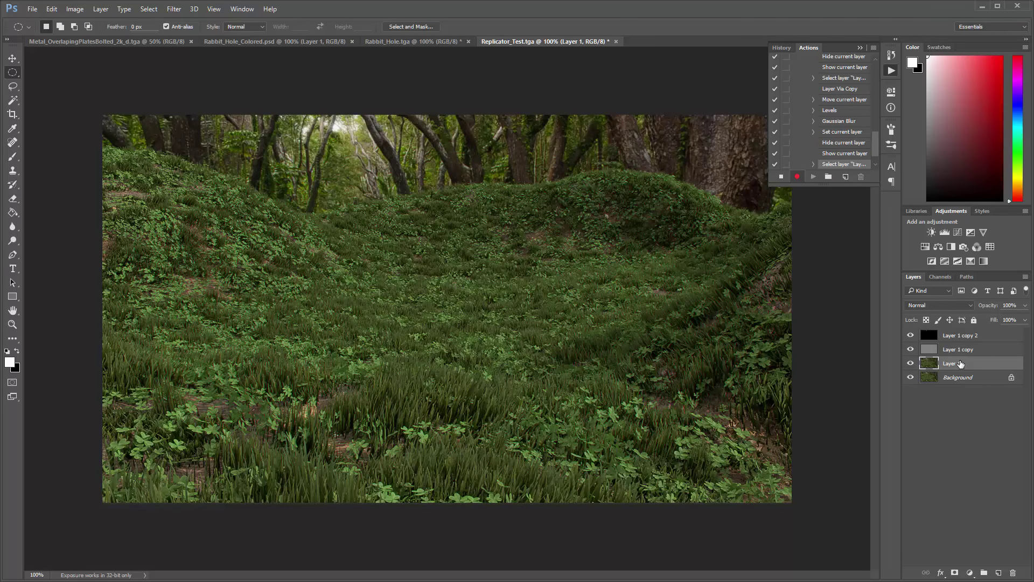
key(ctrl+j)
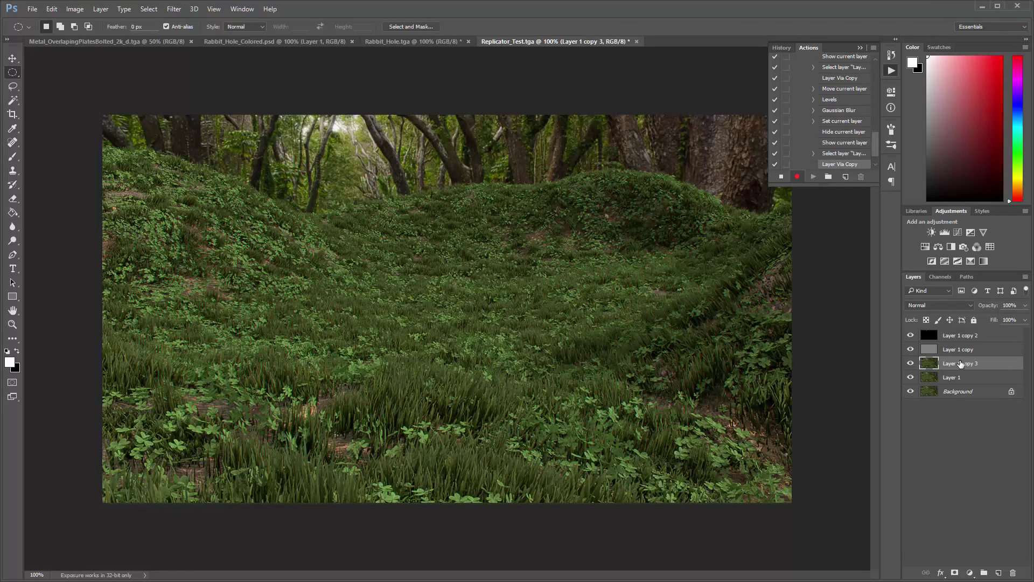
drag(942, 367, 948, 344)
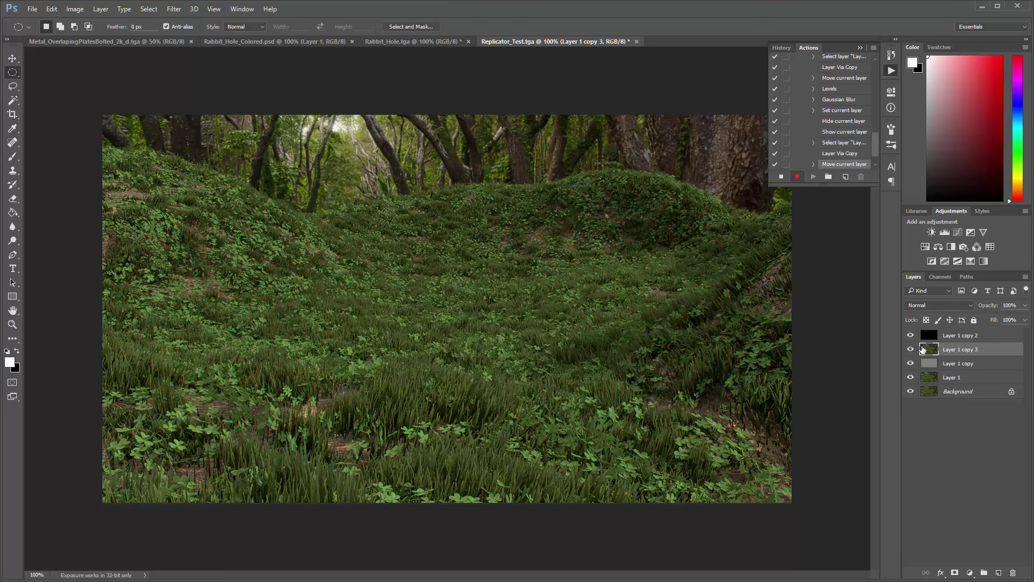
click(912, 336)
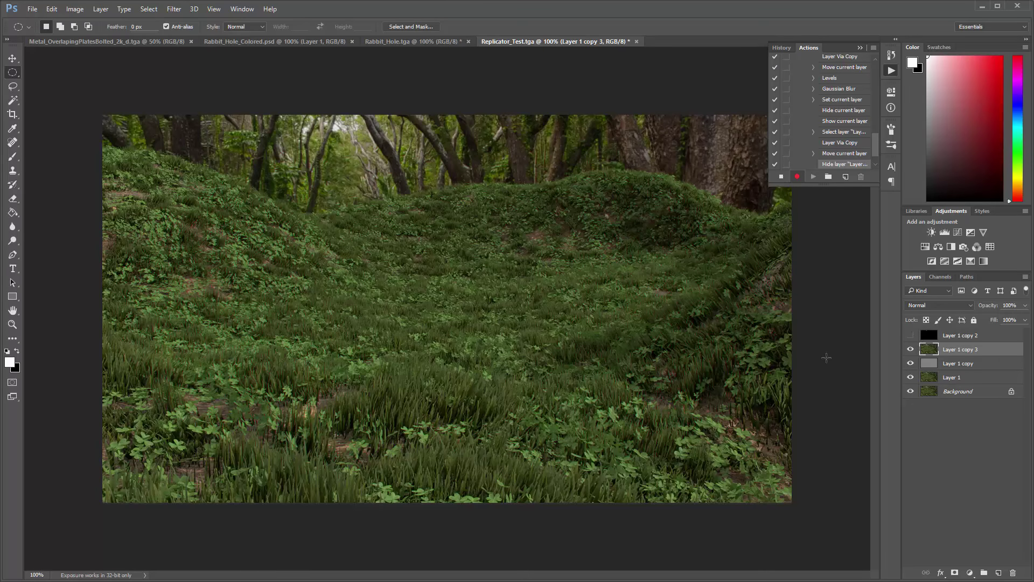
- Isolate a broader range of highlights on the second copy using Levels with input black 85 and input white 193
key(i)
key(ctrl+l)
drag(658, 460, 701, 465)
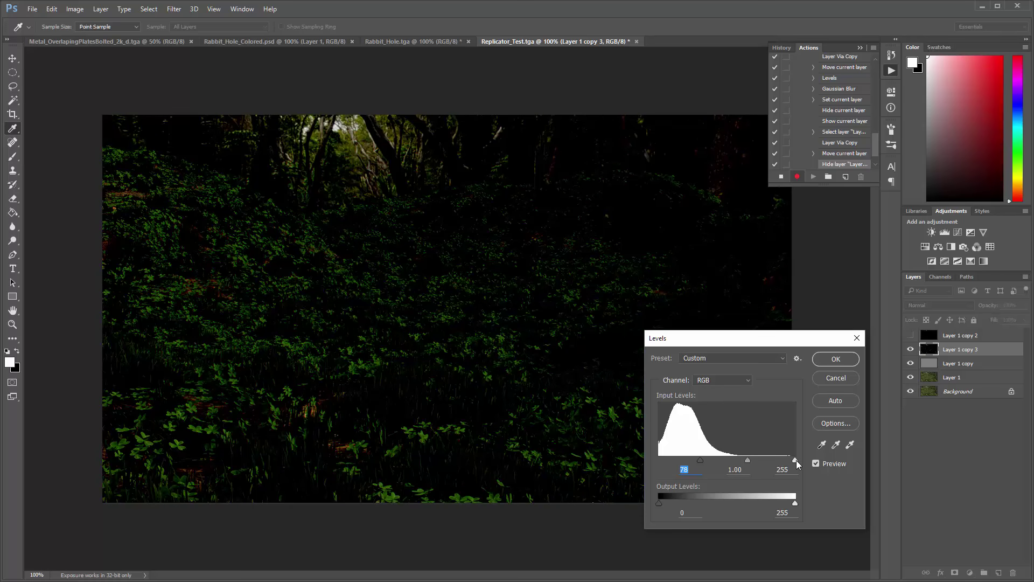
drag(795, 461, 767, 462)
drag(700, 461, 761, 462)
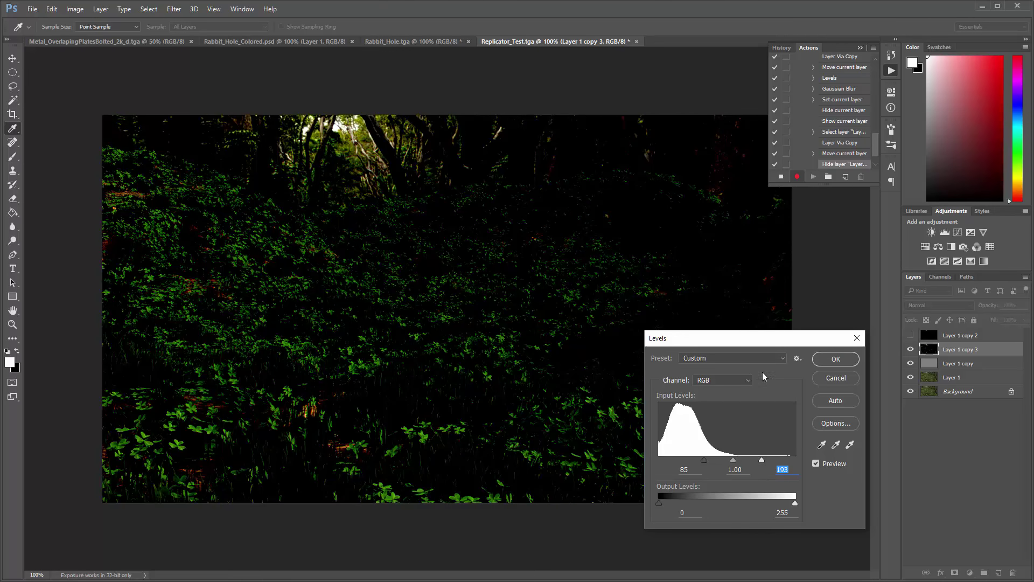
click(827, 364)
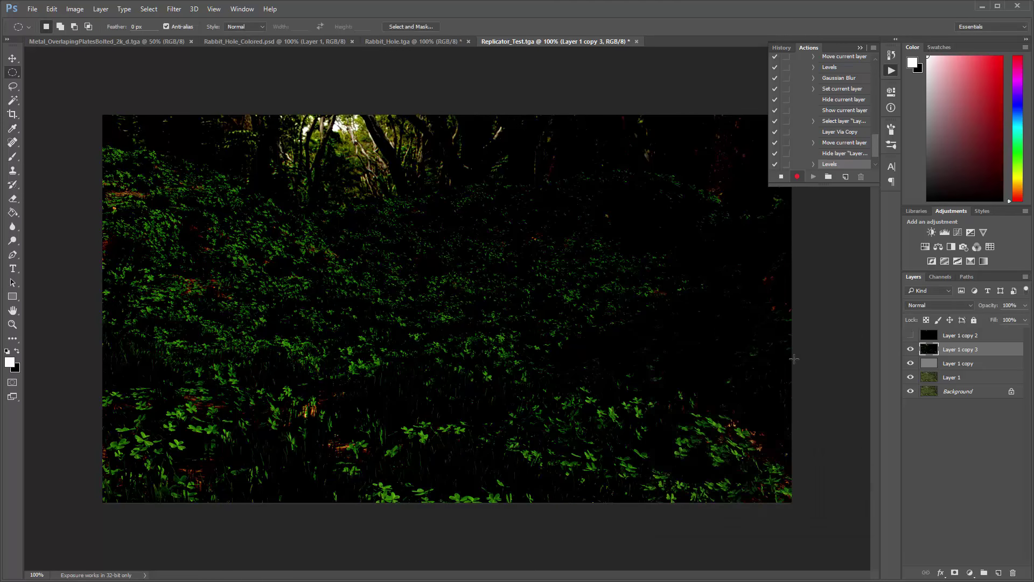
- Blur the broader highlight copy with a Gaussian Blur of 9.6 pixels
click(174, 9)
mouse_move(183, 128)
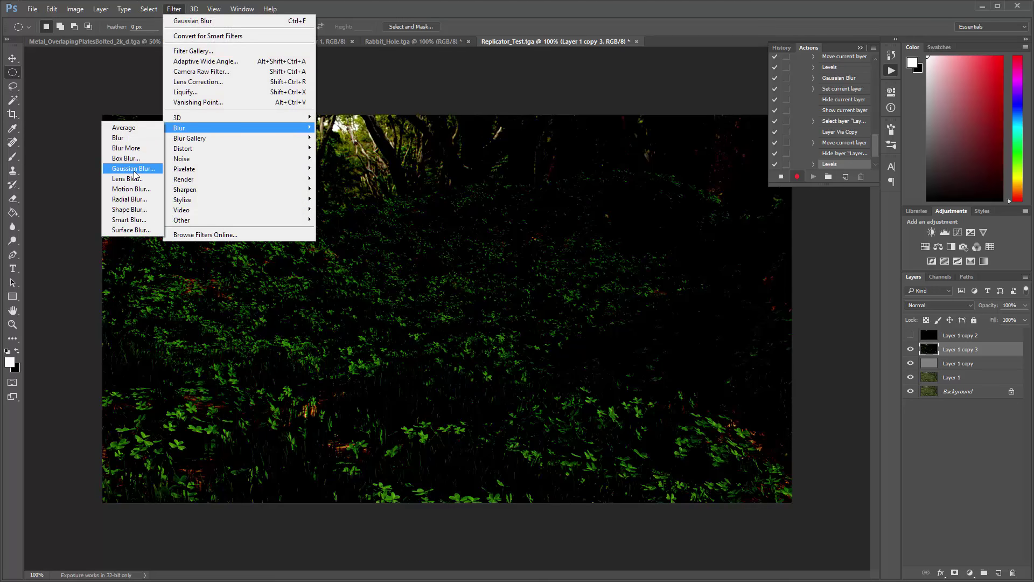
click(146, 168)
drag(545, 420, 560, 423)
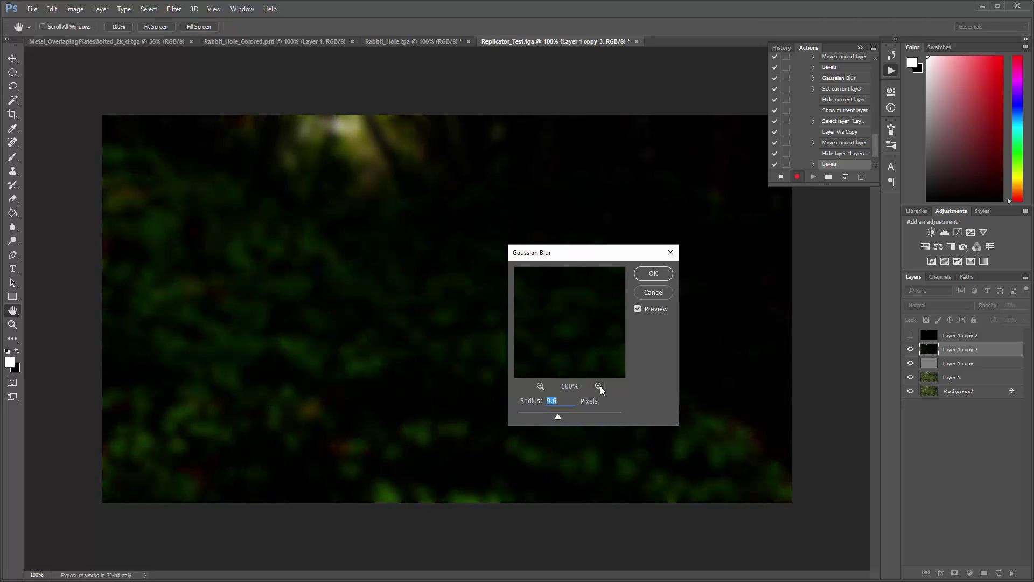
click(650, 274)
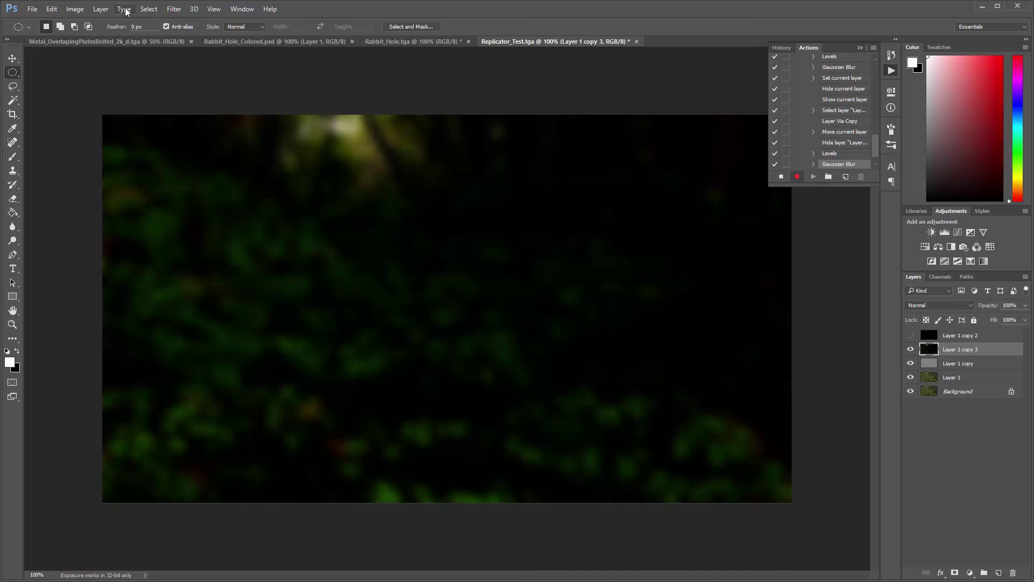
- Desaturate the blurred broader highlight copy using Hue/Saturation with saturation -49
click(75, 9)
mouse_move(84, 38)
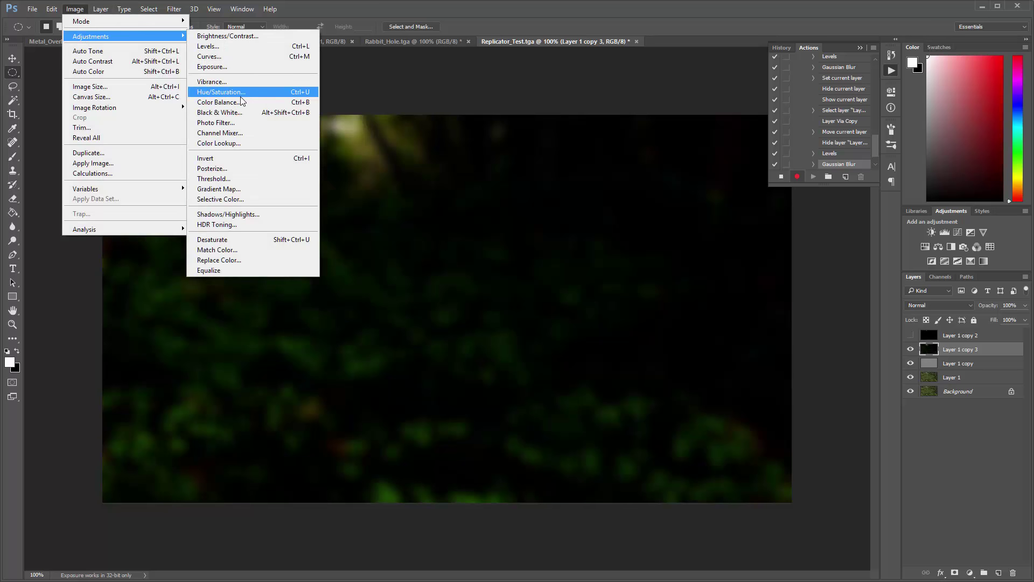
click(237, 92)
drag(770, 417, 748, 419)
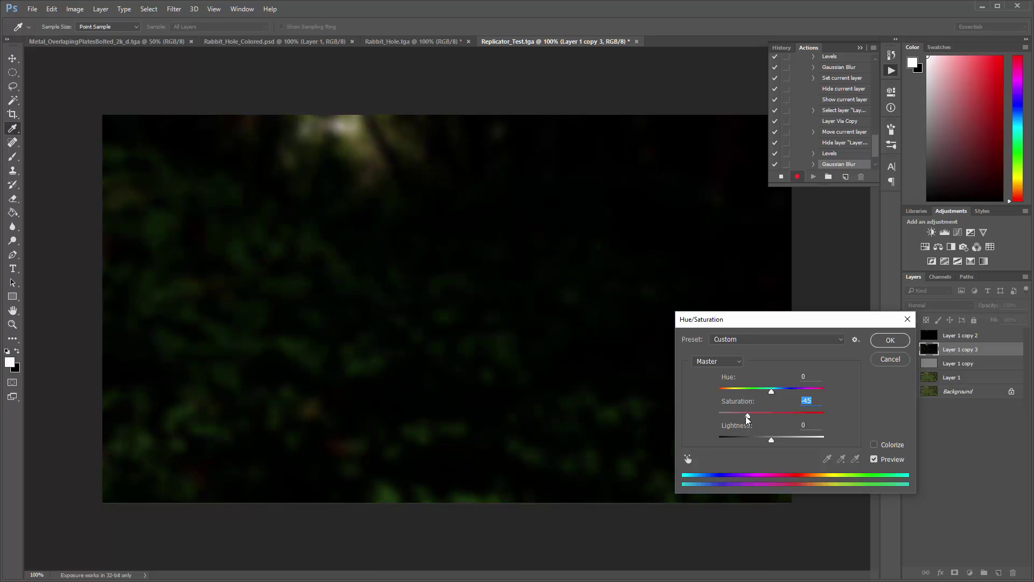
click(886, 342)
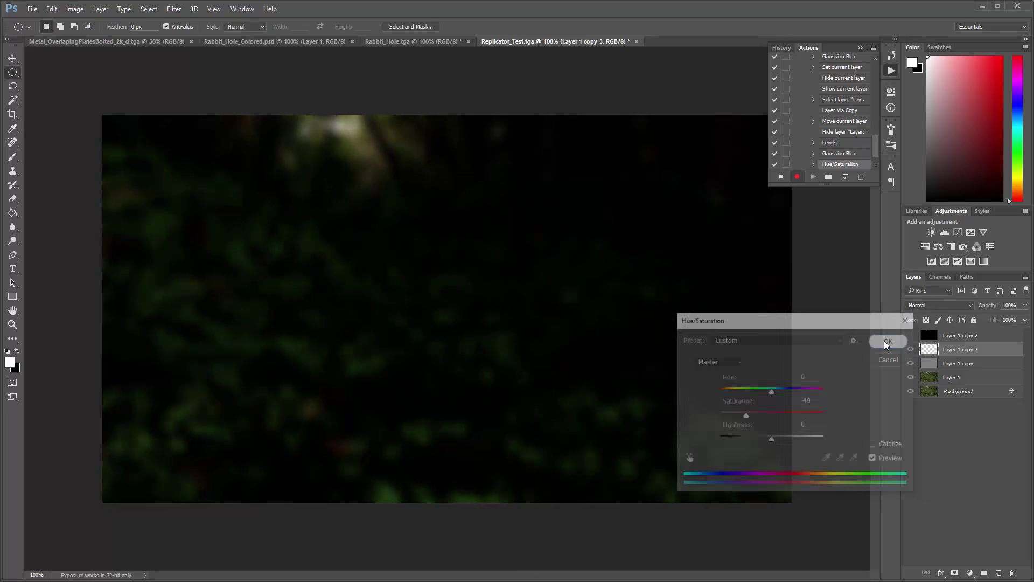
- Set Layer 1 copy 3 to Screen blending, show the hidden glow layer above it, and reduce the copy's opacity to 40%
click(933, 305)
click(922, 380)
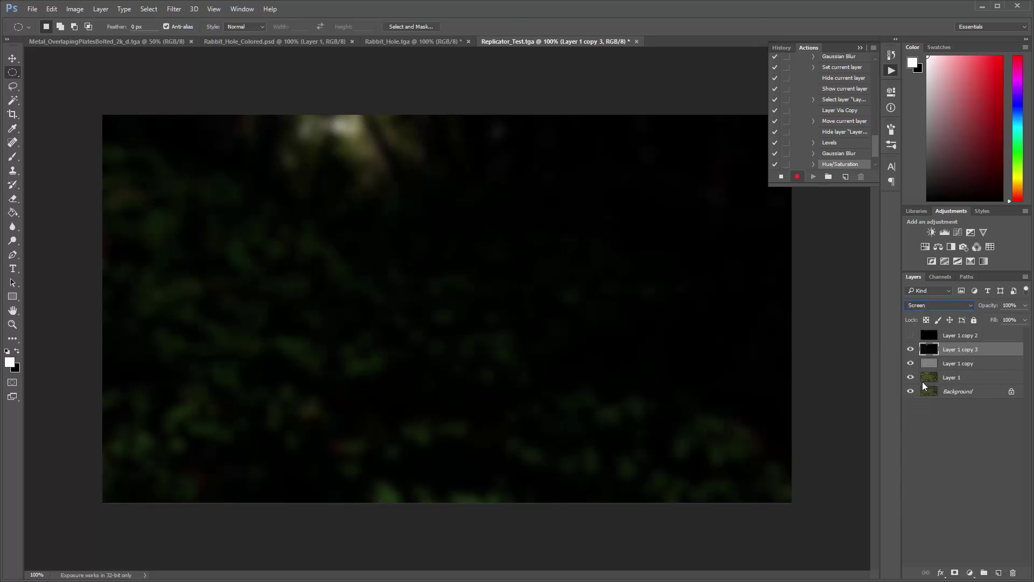
click(911, 335)
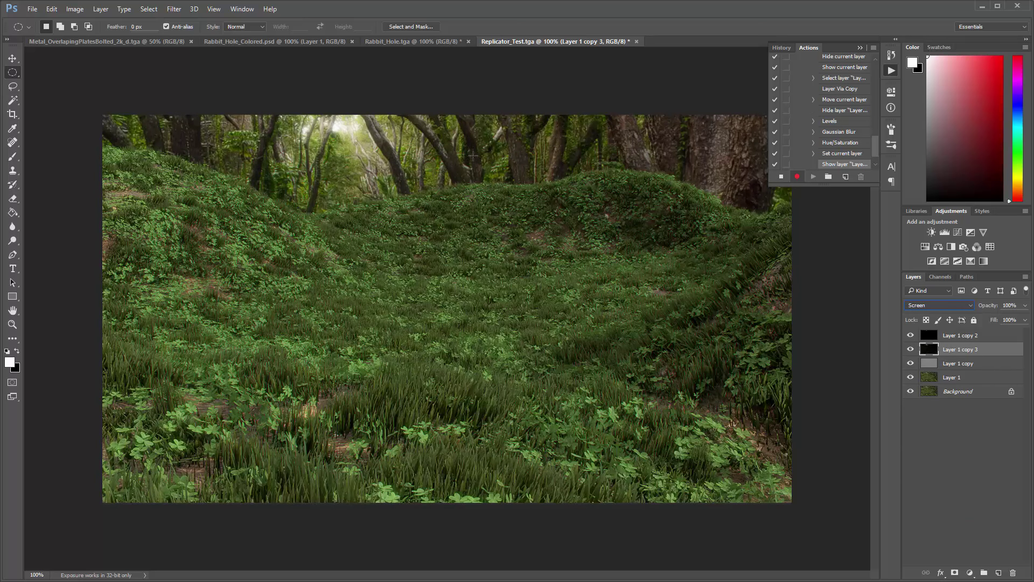
click(1025, 305)
drag(999, 317, 994, 317)
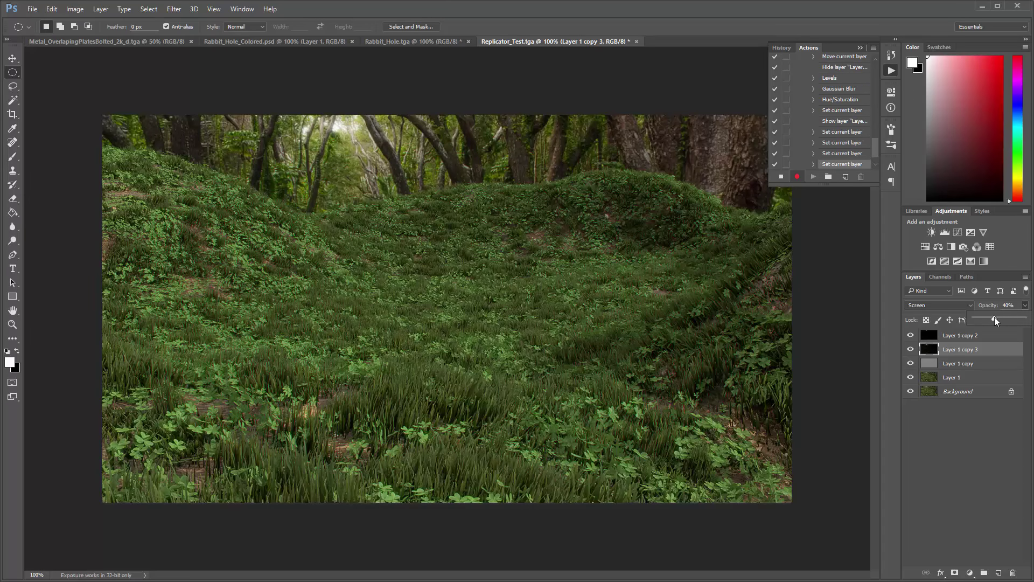
- Reduce the opacity of the top glow layer, Layer 1 copy 2, to 80% and deselect all layers
click(960, 342)
mouse_move(1025, 305)
mouse_down()
mouse_move(1001, 320)
mouse_move(1014, 319)
mouse_up()
click(982, 457)
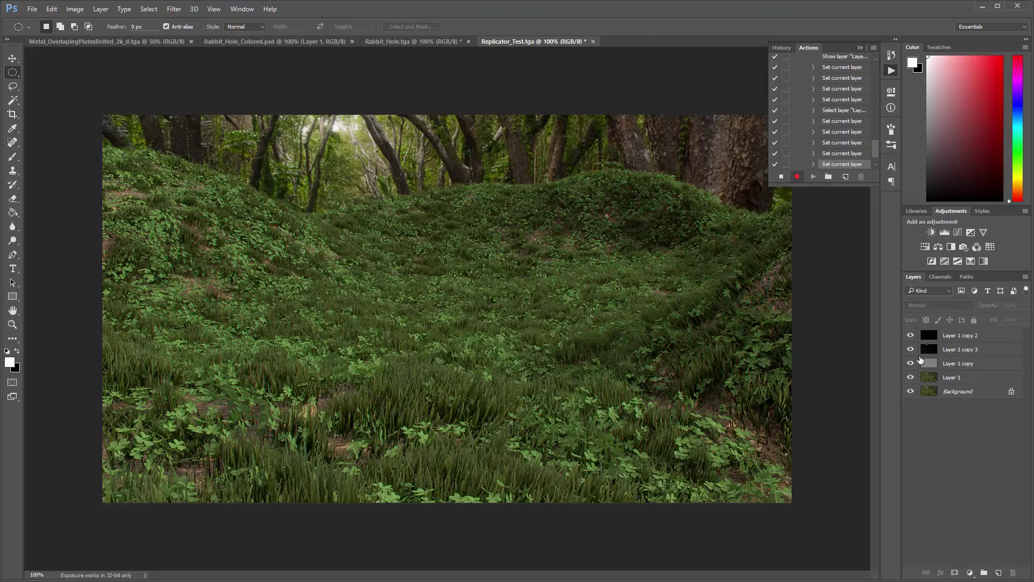
- Compare the Background alone with the full layer stack by repeatedly hiding and showing all other layers
alt+click(911, 392)
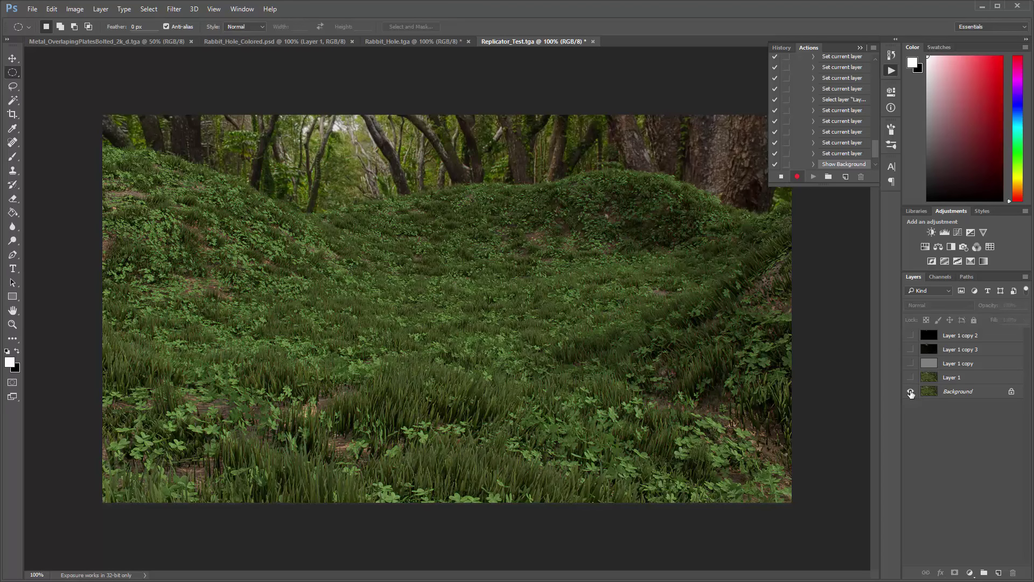
alt+click(911, 392)
alt+click(910, 392)
alt+click(910, 392)
alt+click(910, 392)
alt+click(910, 392)
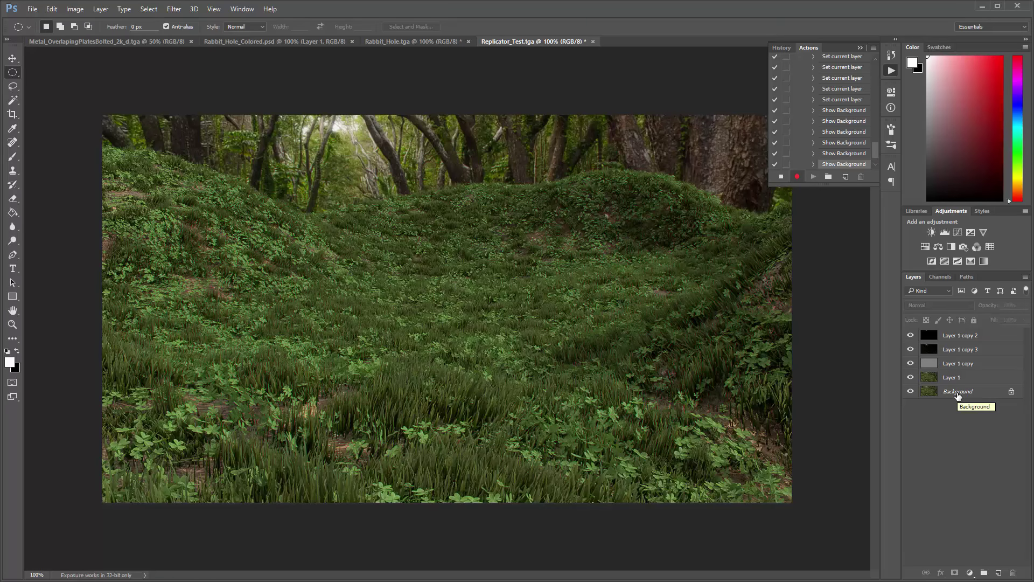
- Add a Curves adjustment layer above Layer 1 copy 2 and move both Red channel endpoints slightly inward
click(960, 336)
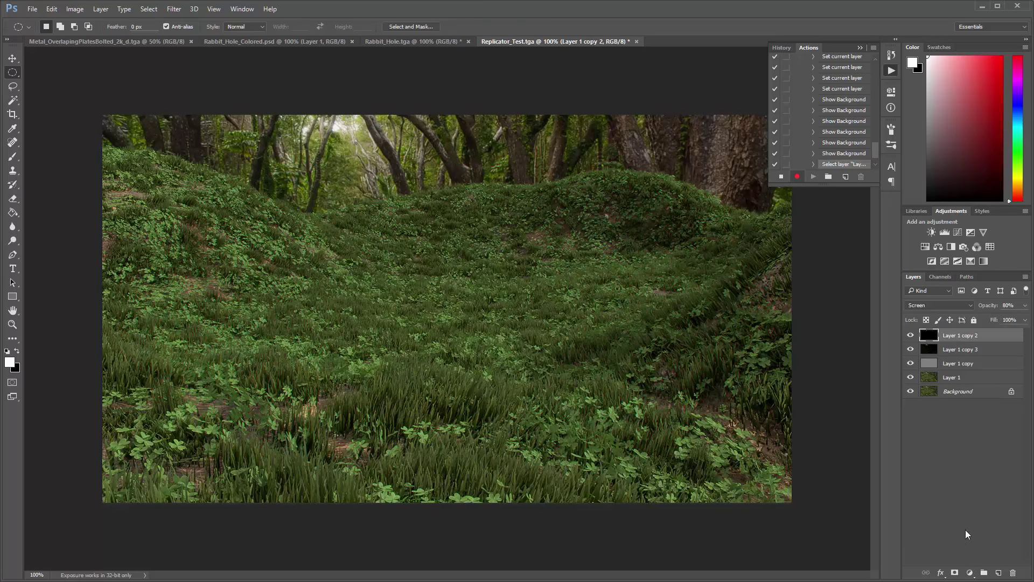
click(970, 574)
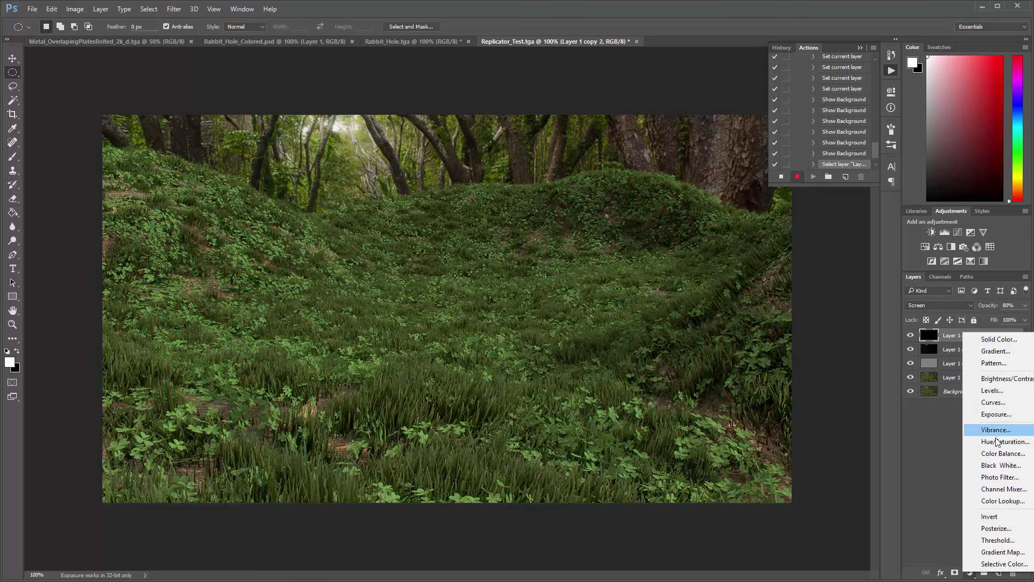
click(994, 404)
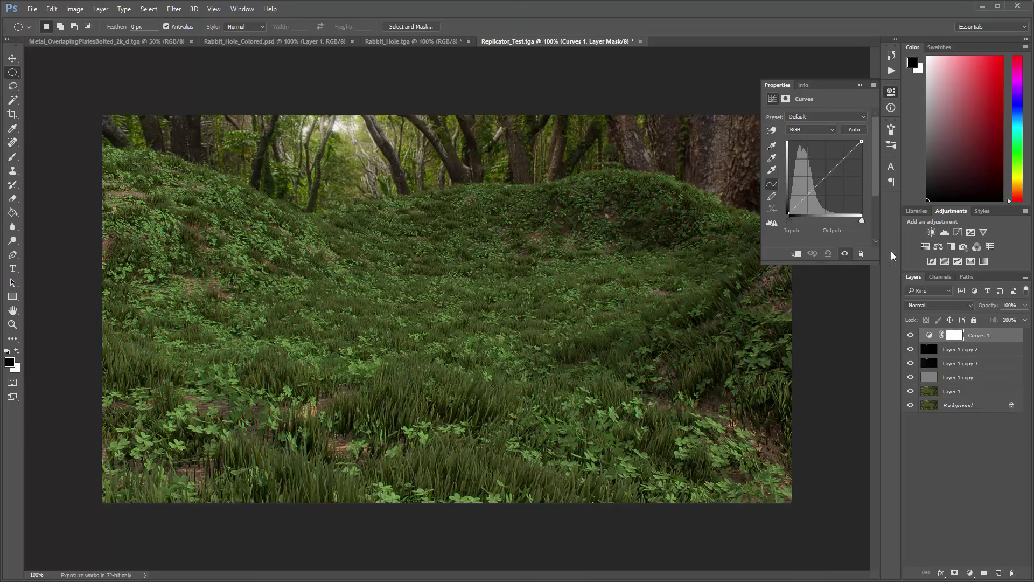
click(821, 131)
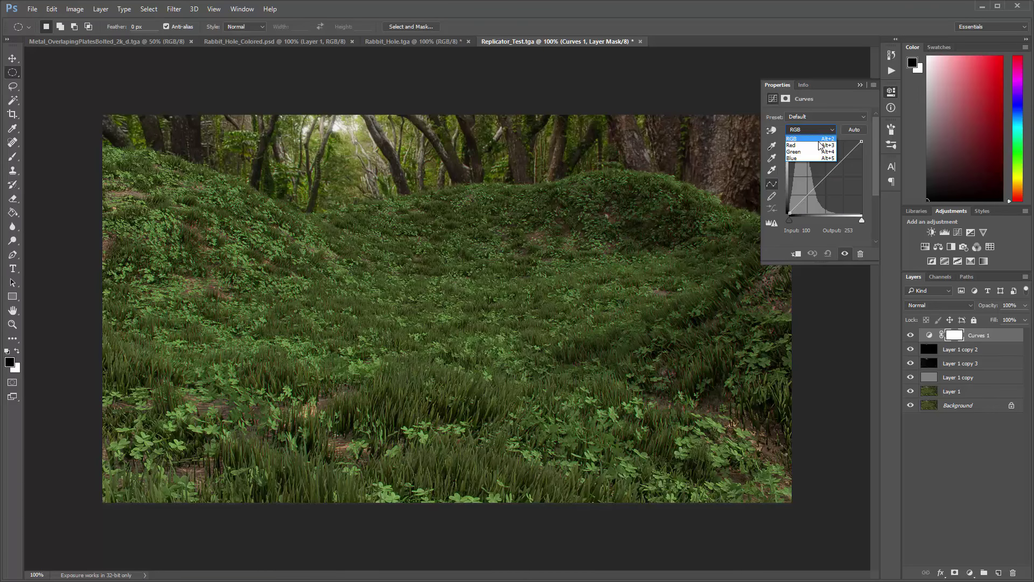
click(820, 145)
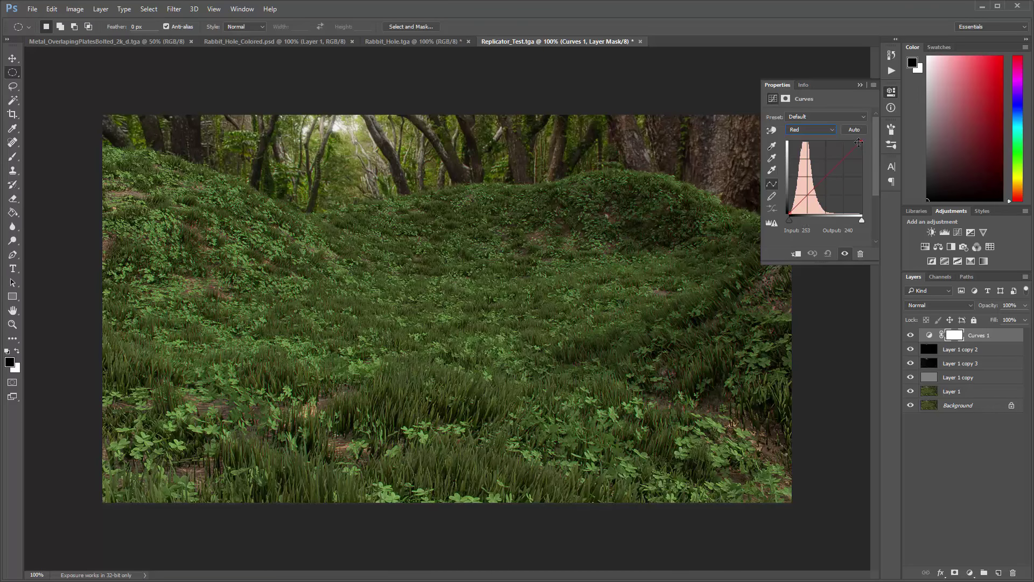
drag(860, 141, 855, 142)
drag(789, 213, 792, 212)
- In the Curves Blue channel, lower the white endpoint slightly and raise the black endpoint to output 10
click(813, 130)
click(813, 157)
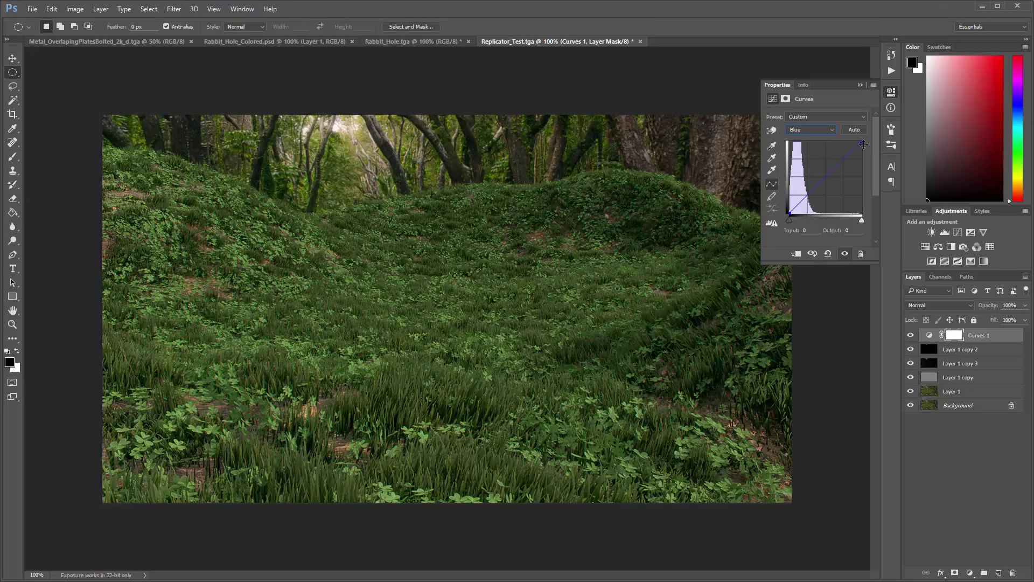
drag(861, 142, 863, 145)
drag(789, 214, 788, 211)
- Add a midpoint to the Curves Green channel and lower it to input 131, output 120
click(810, 130)
click(819, 152)
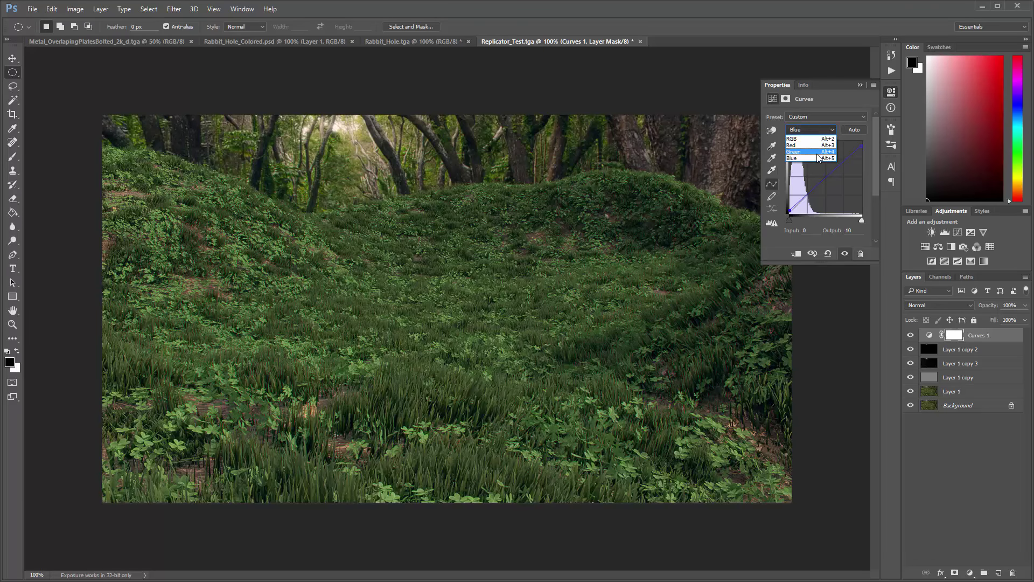
click(825, 176)
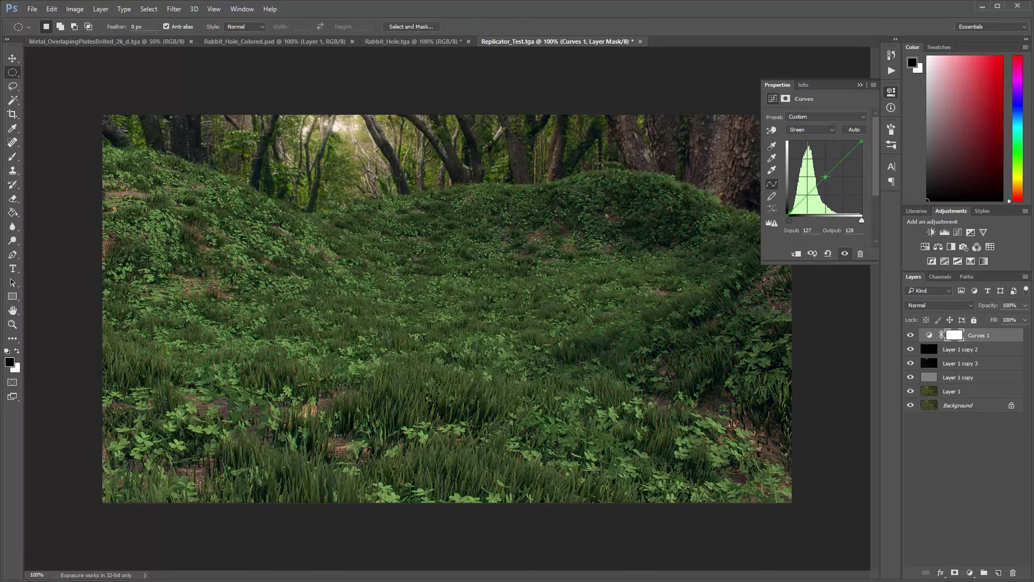
drag(825, 176, 826, 179)
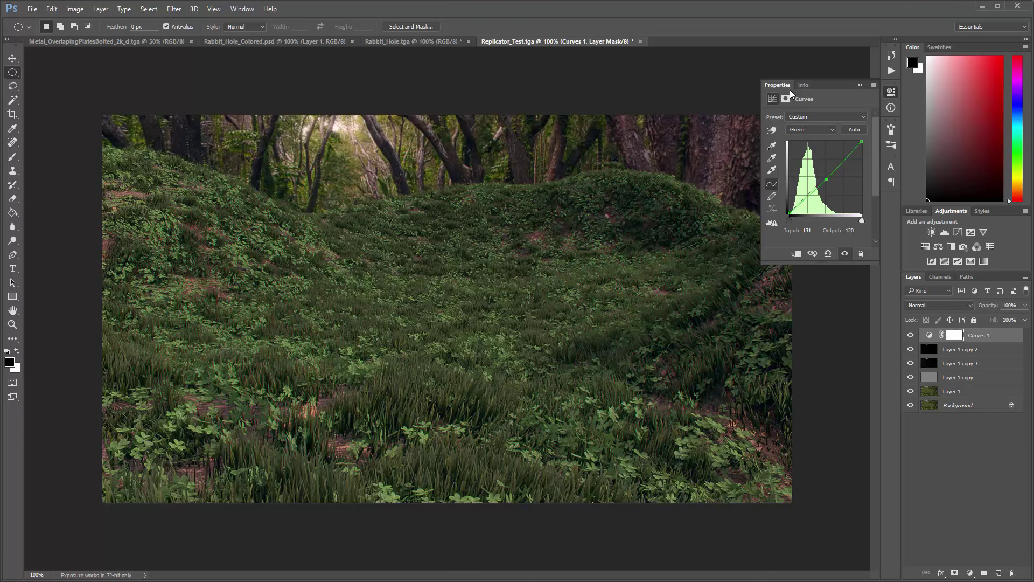
- Compare the image with the Curves 1 color grade hidden and shown
click(939, 460)
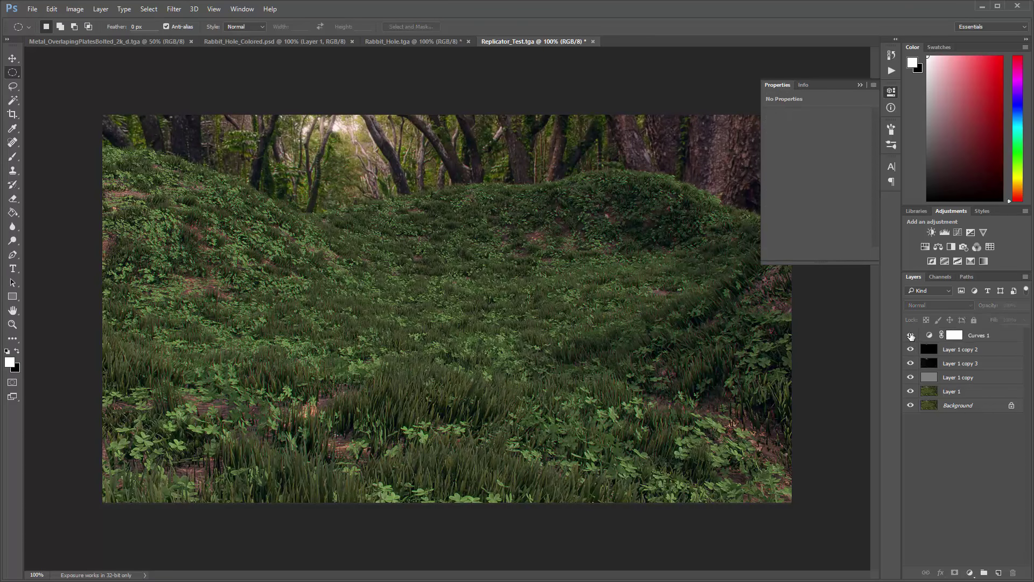
click(911, 336)
click(911, 336)
- Select the Curves 1 adjustment and draw an elliptical selection about 1350 × 790 px that extends slightly beyond the canvas edges
click(992, 338)
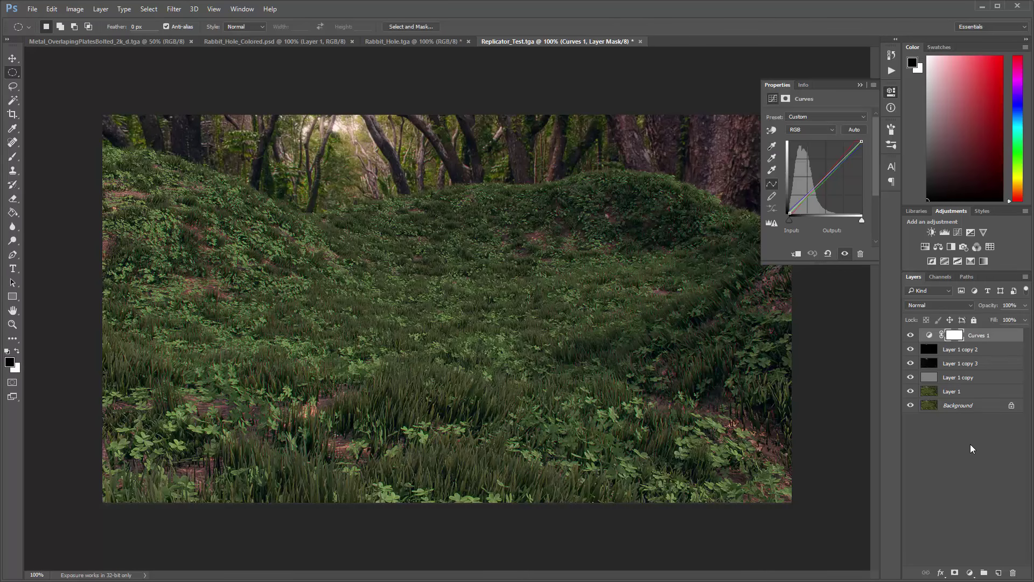
click(860, 85)
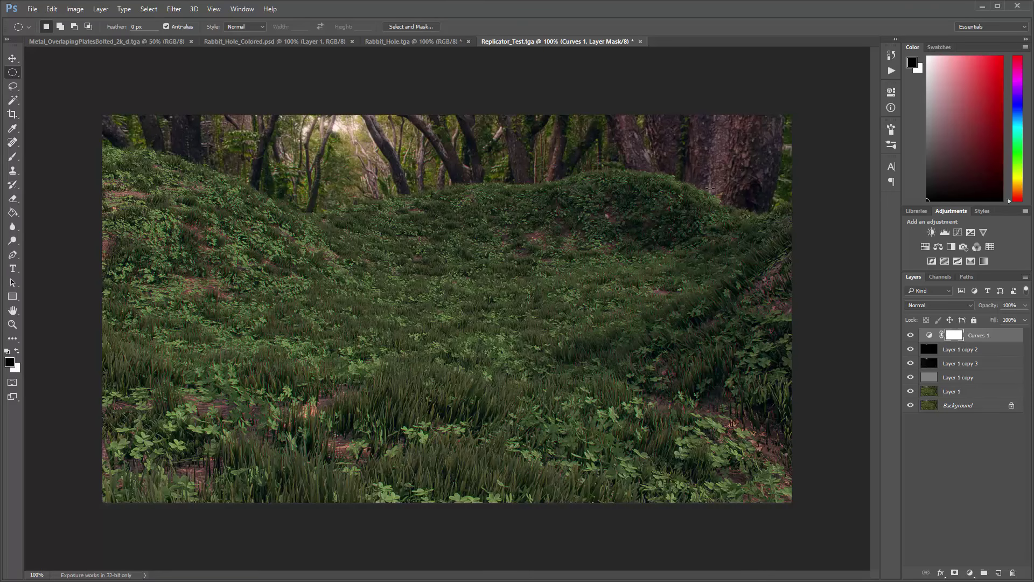
click(929, 335)
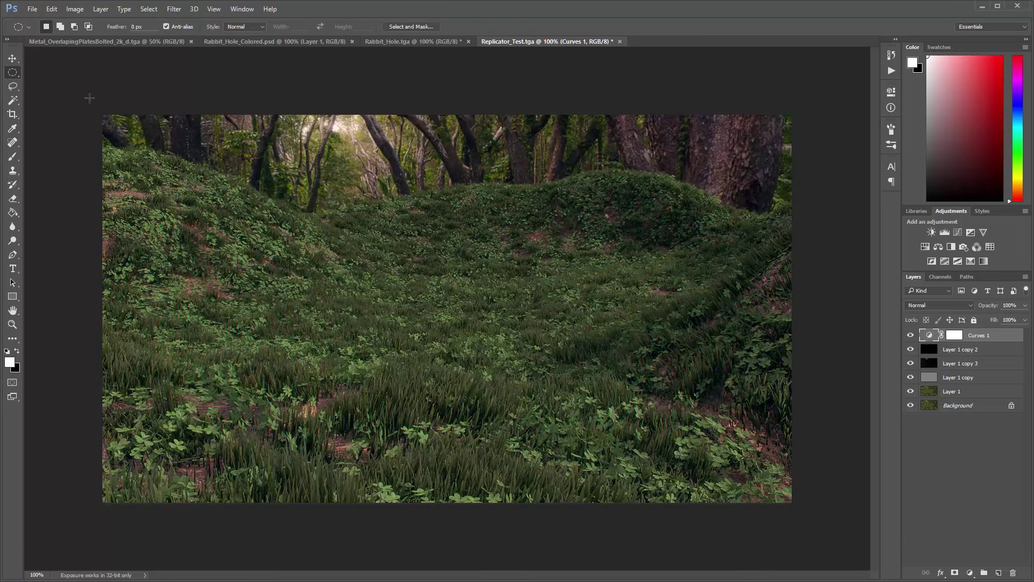
drag(81, 96, 806, 521)
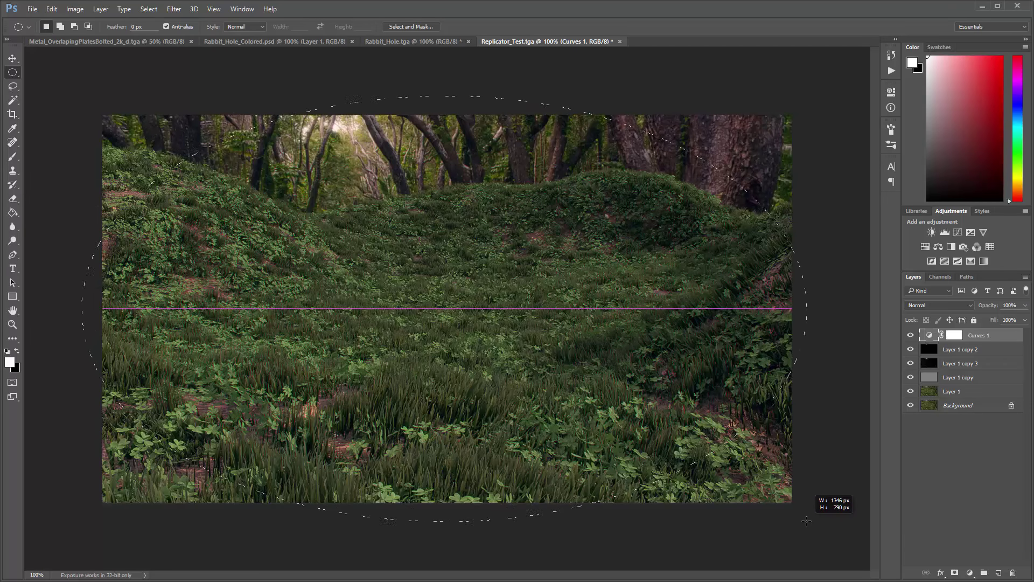
drag(806, 520, 812, 521)
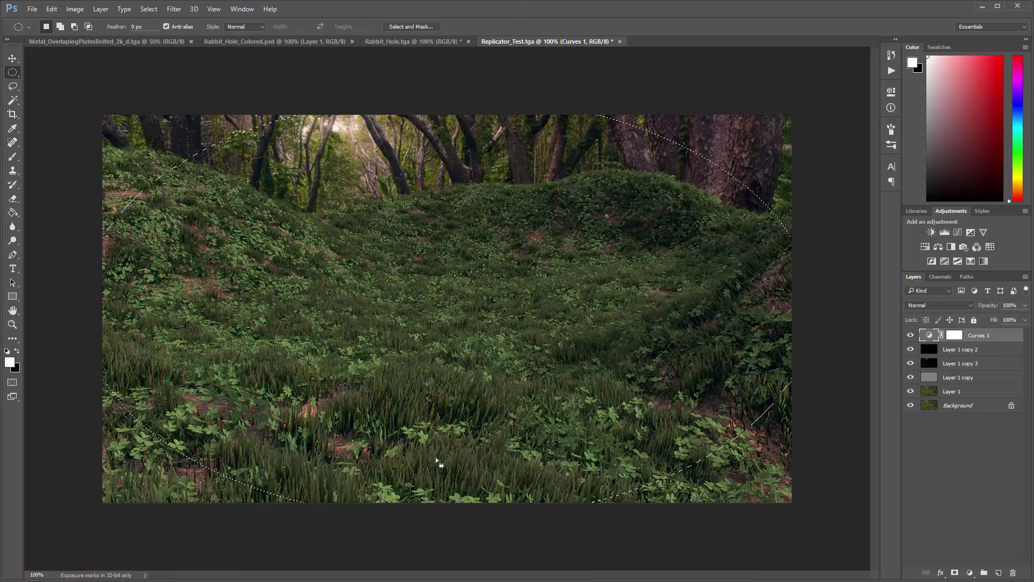
- Soften the elliptical selection in Quick Mask mode with a 92.7 pixel Gaussian Blur, and return to the normal selection
key(q)
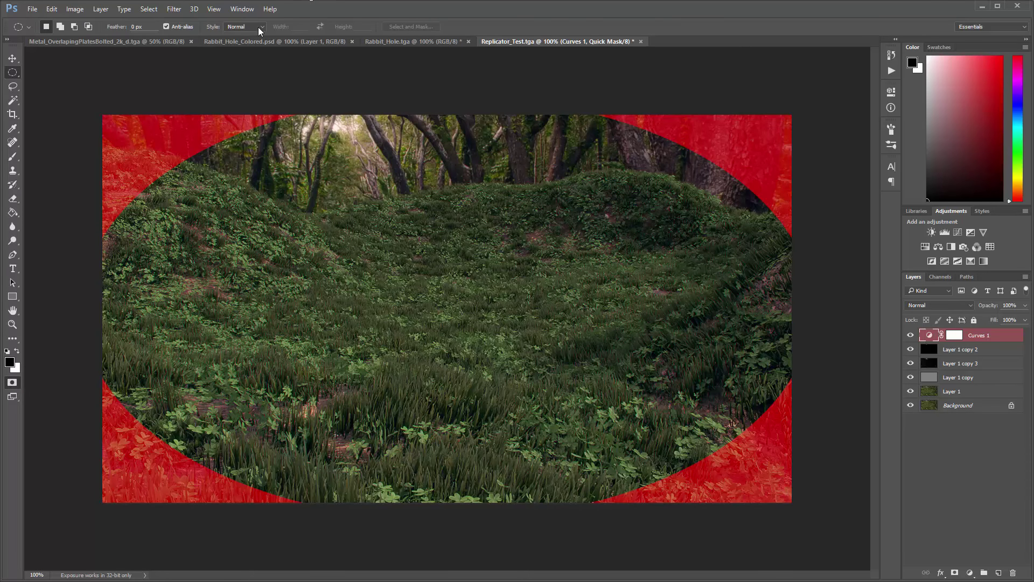
click(174, 9)
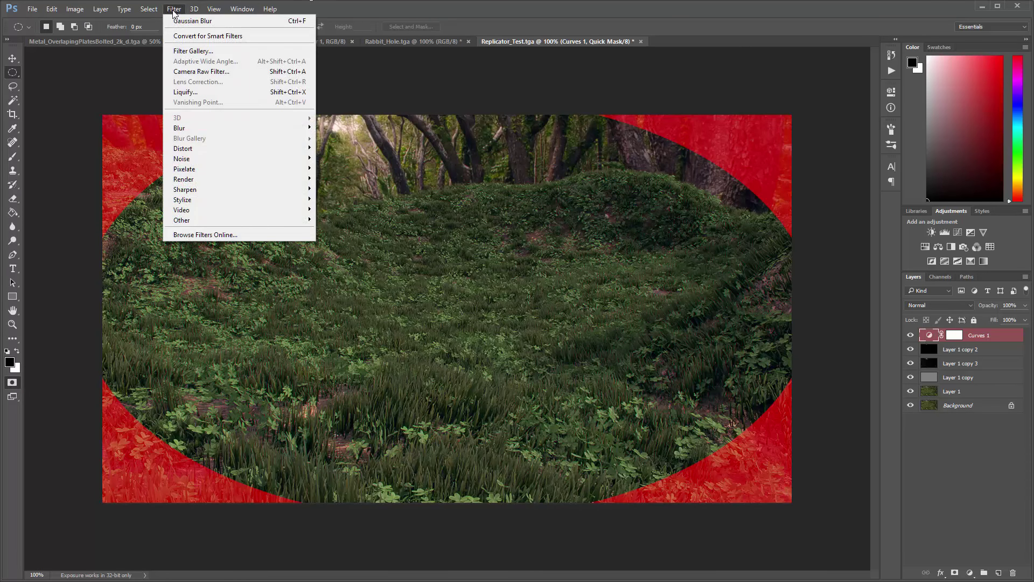
mouse_move(181, 128)
click(129, 169)
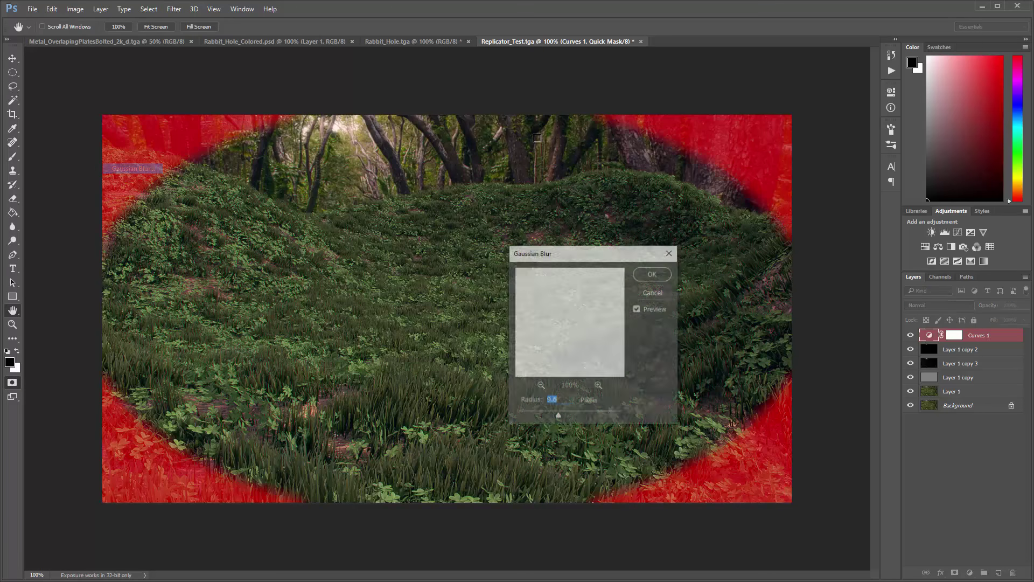
click(579, 414)
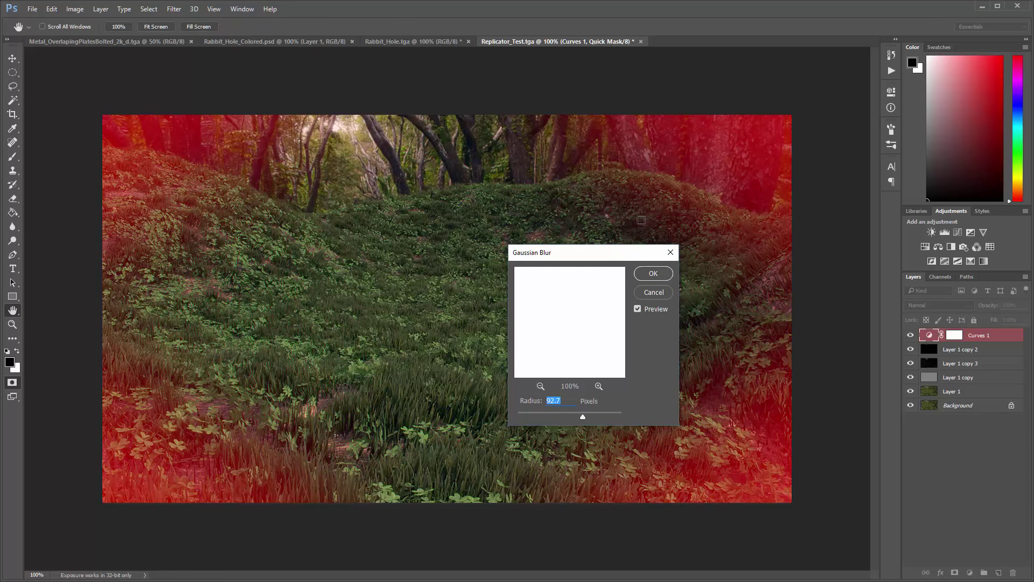
key(Return)
key(q)
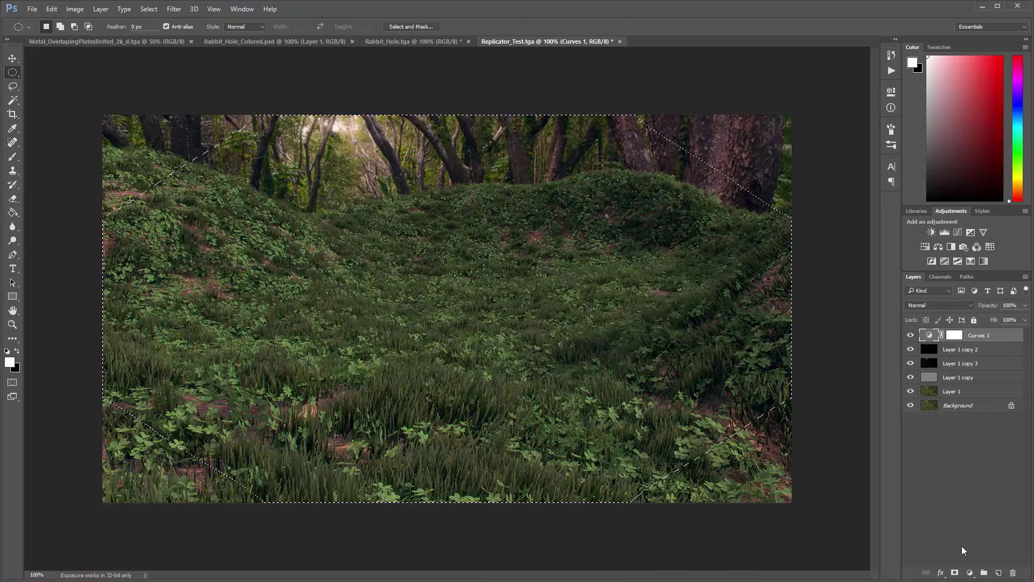
- Add an Exposure adjustment layer masked by the soft ellipse, raise its exposure slightly, set gamma correction to 1.07, and deselect the layer
click(970, 573)
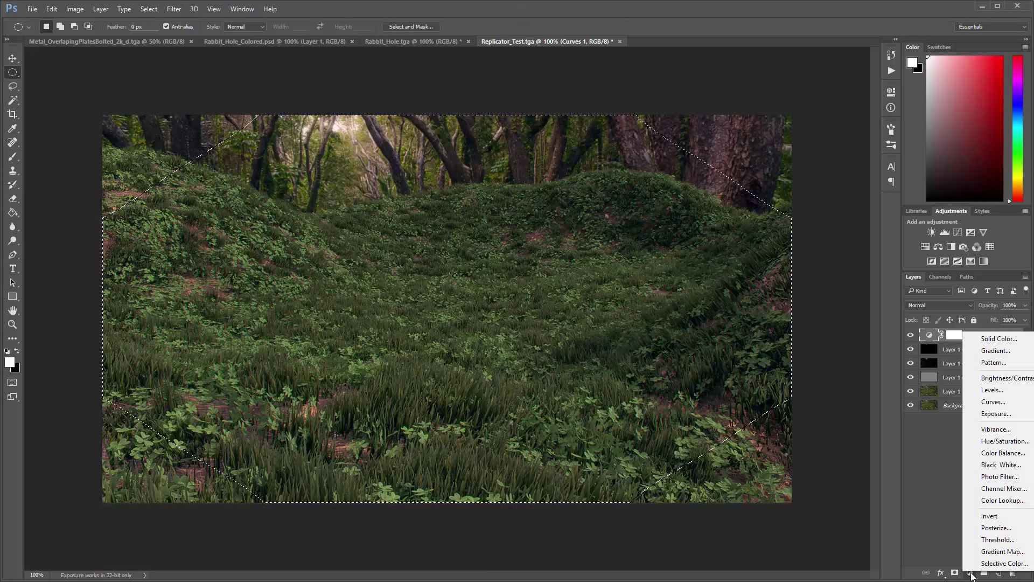
click(994, 414)
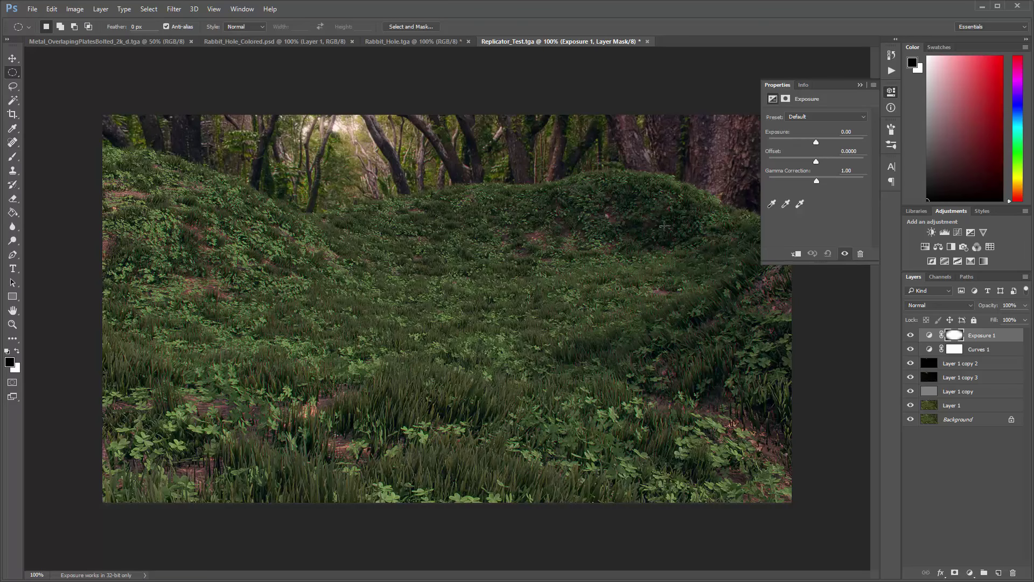
click(820, 141)
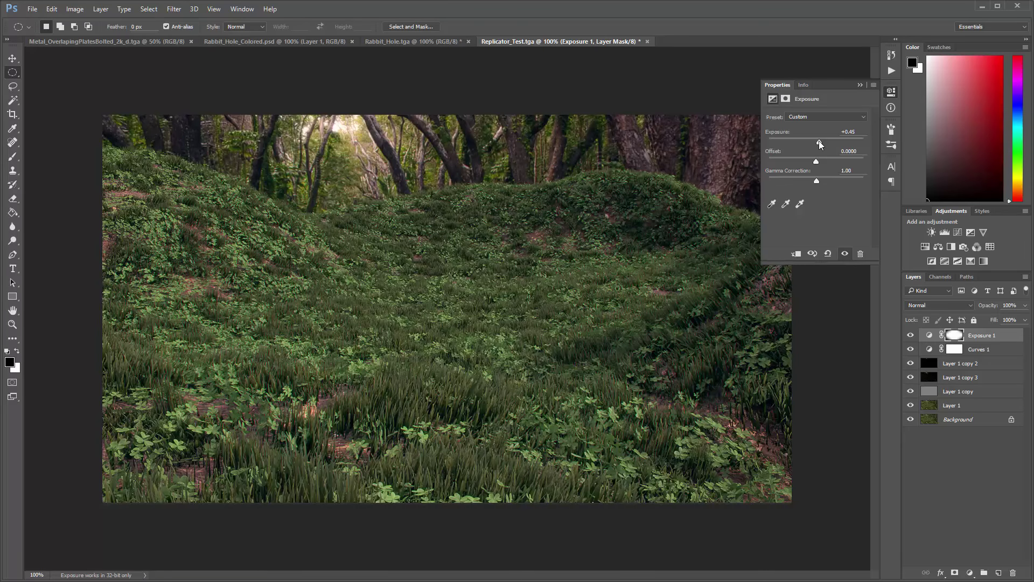
click(812, 180)
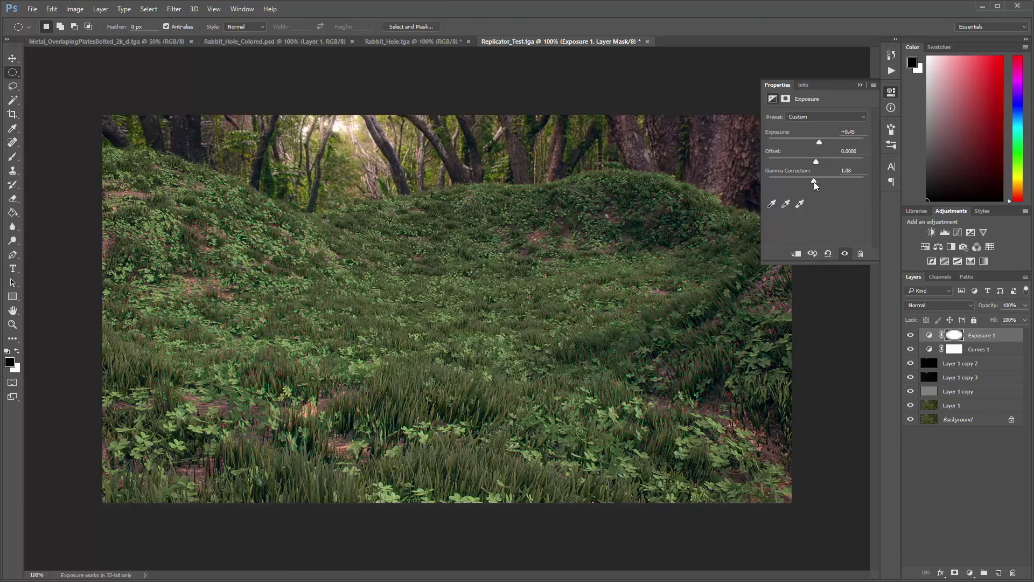
click(819, 143)
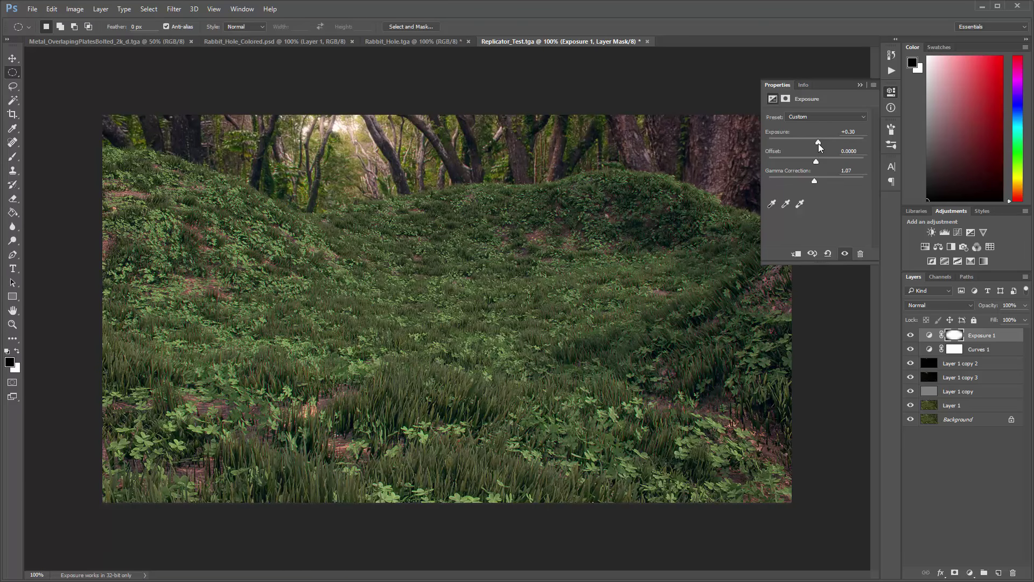
drag(819, 144, 816, 143)
click(984, 494)
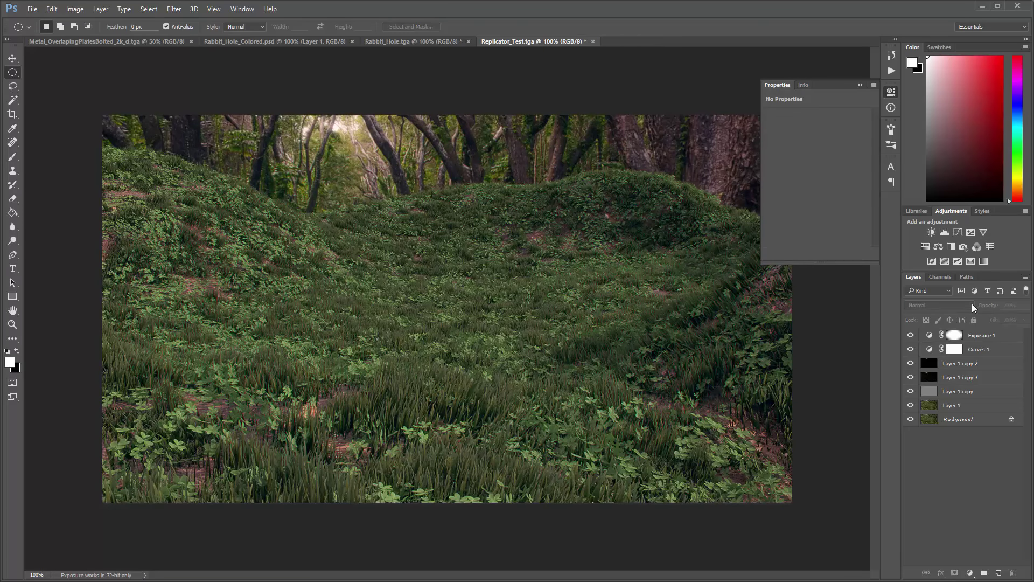
- Load the Exposure 1 layer mask as a selection and invert it to target the image's outer edges
drag(956, 335, 951, 337)
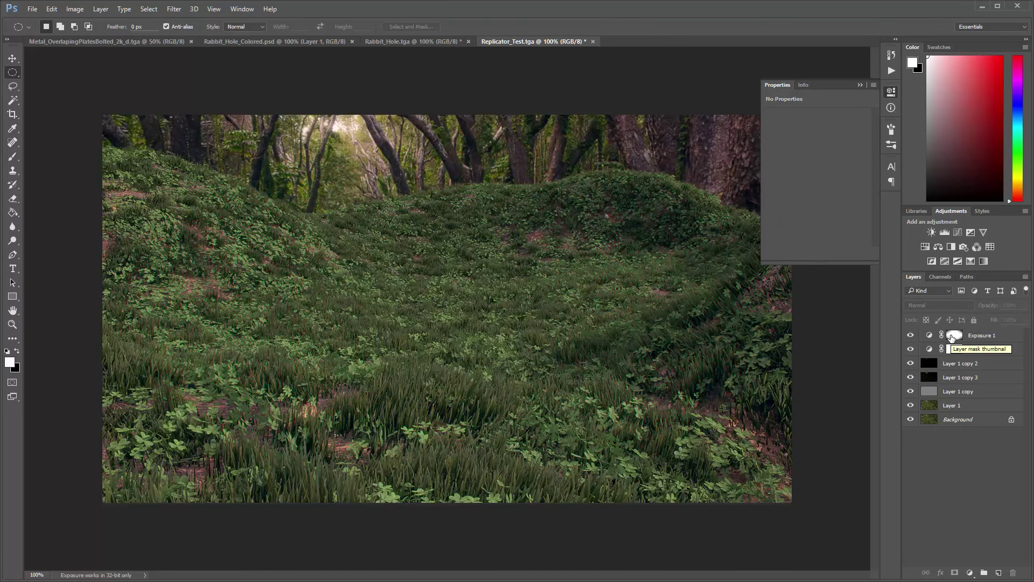
ctrl+click(951, 337)
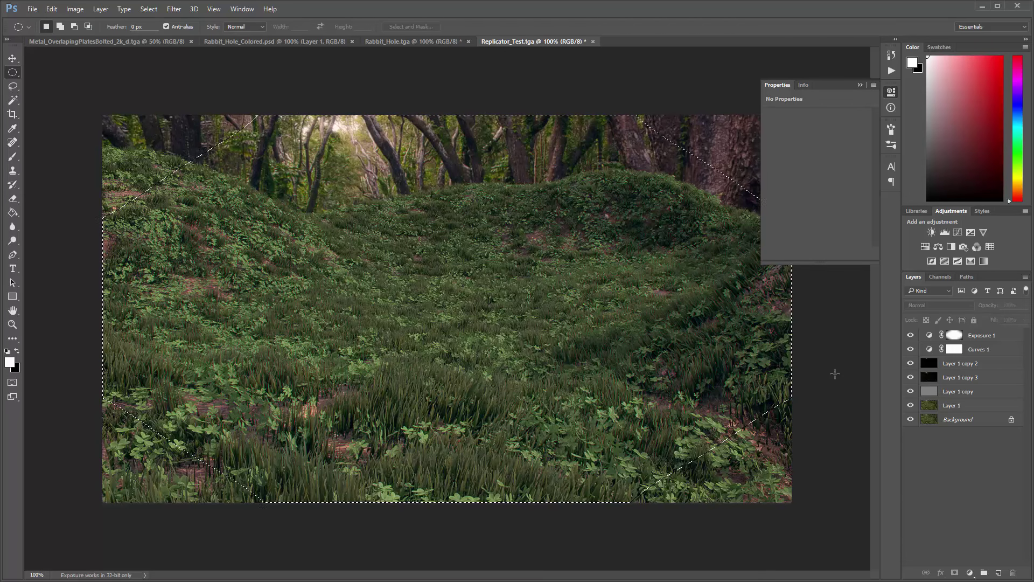
click(860, 85)
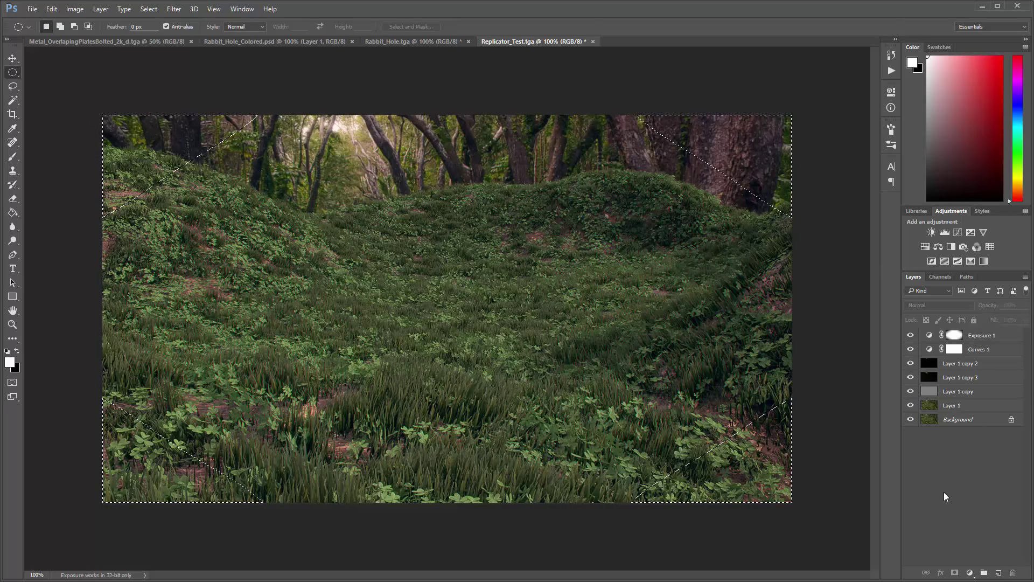
- Add a second Exposure adjustment layer from the inverted selection, lower its exposure, and set gamma correction to 0.77 to darken the edges
click(970, 572)
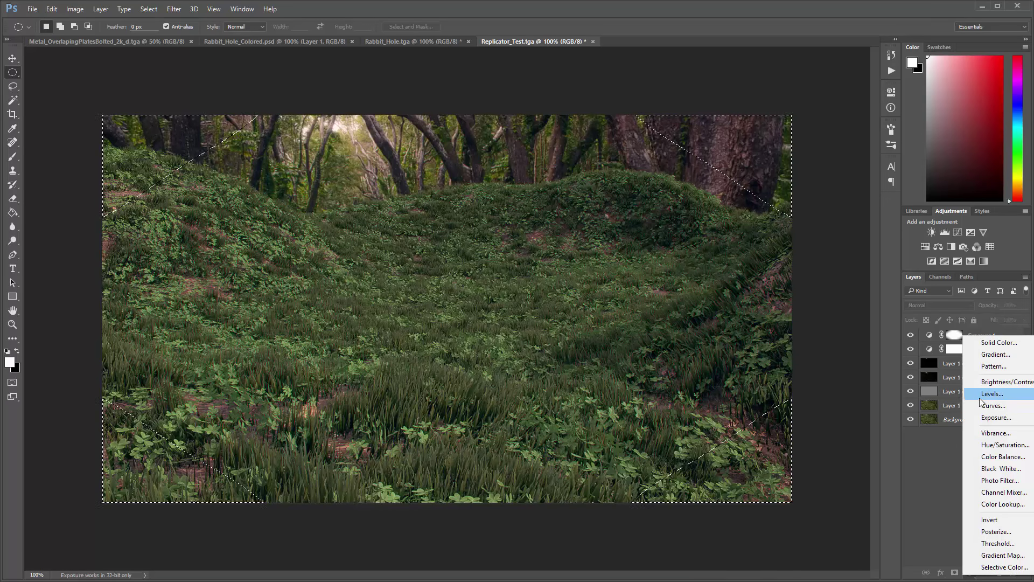
click(987, 419)
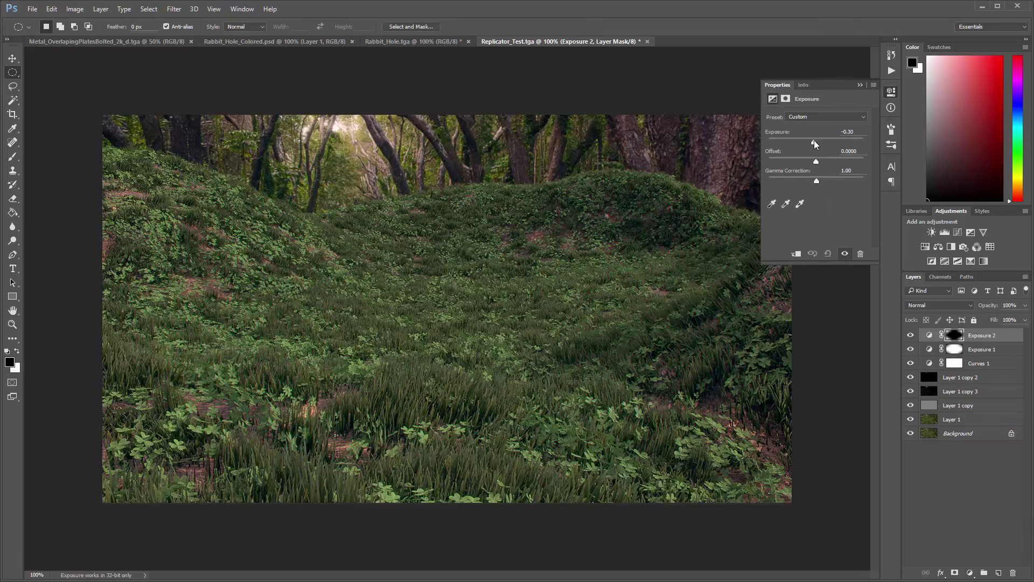
drag(813, 140, 813, 142)
drag(816, 181, 819, 181)
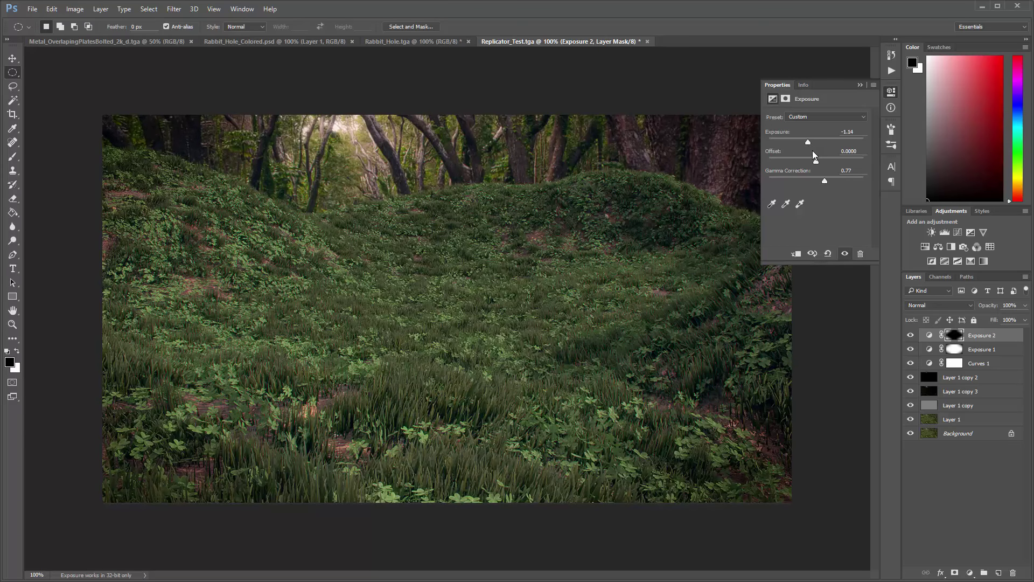
drag(805, 142, 804, 144)
click(860, 85)
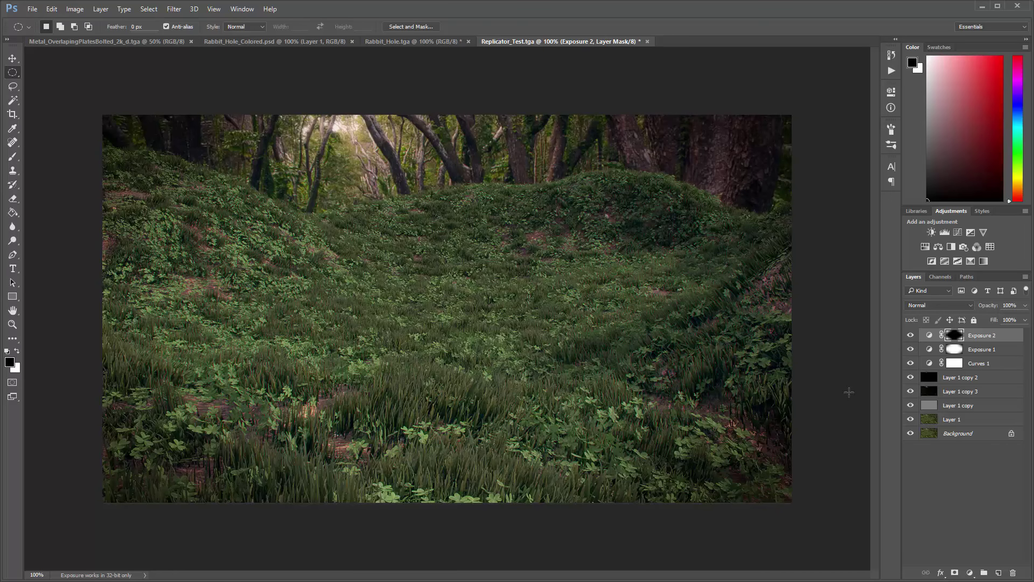
- Create a new layer directly above Layer 1 copy 2 and fill it with 50% gray at 100% opacity in Normal mode
click(962, 380)
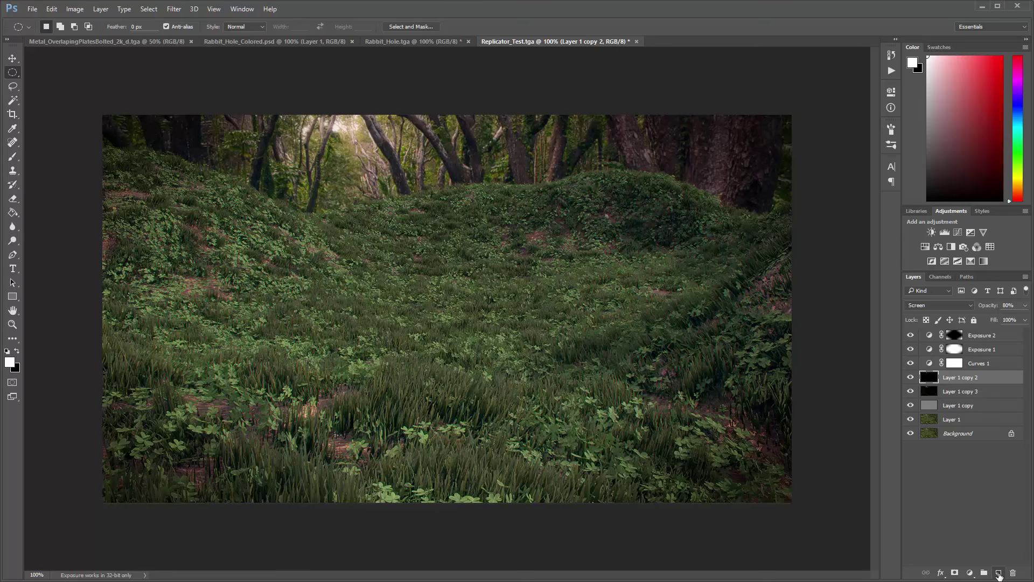
click(998, 572)
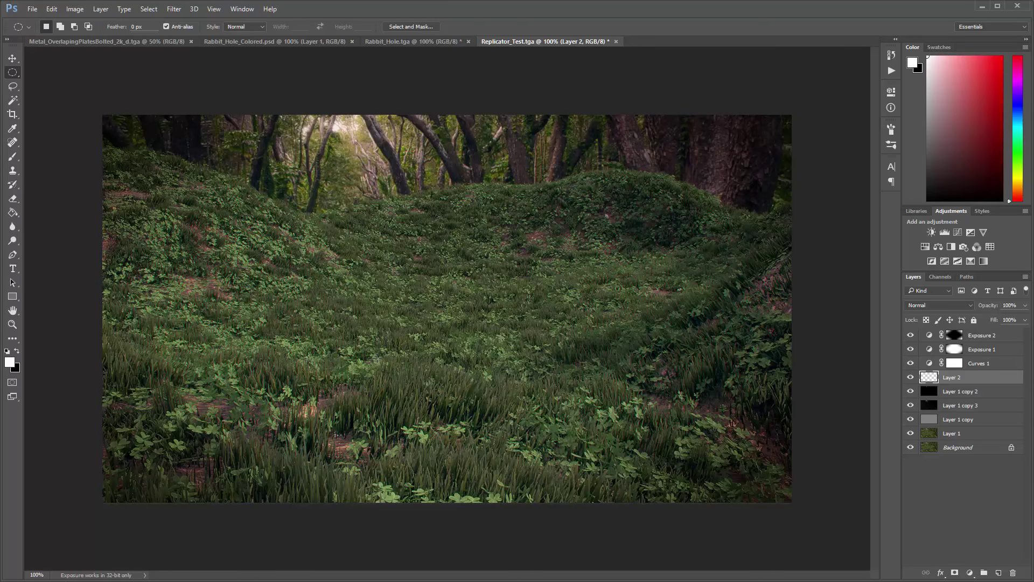
key(shift+F5)
drag(962, 287, 528, 256)
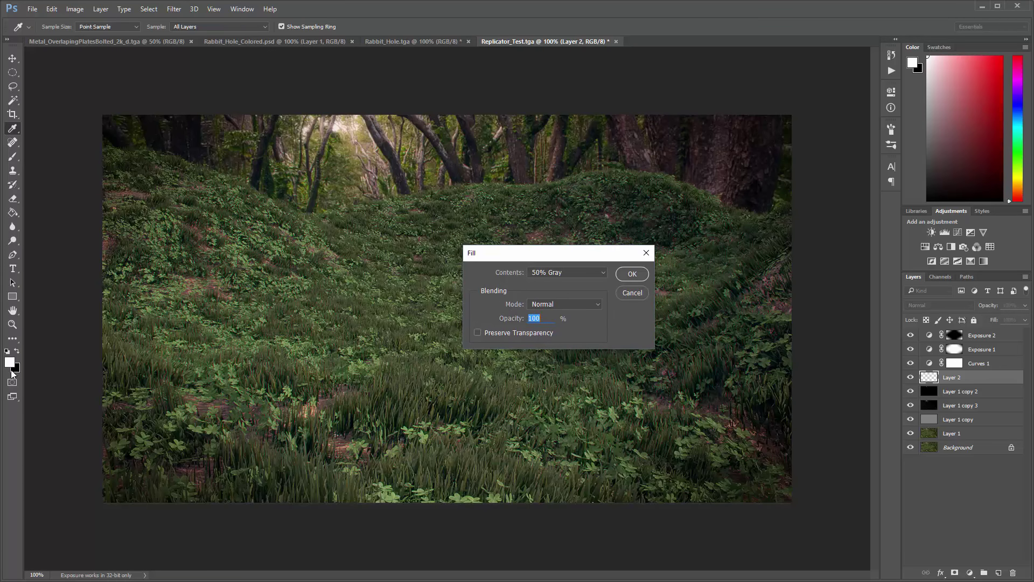
click(560, 274)
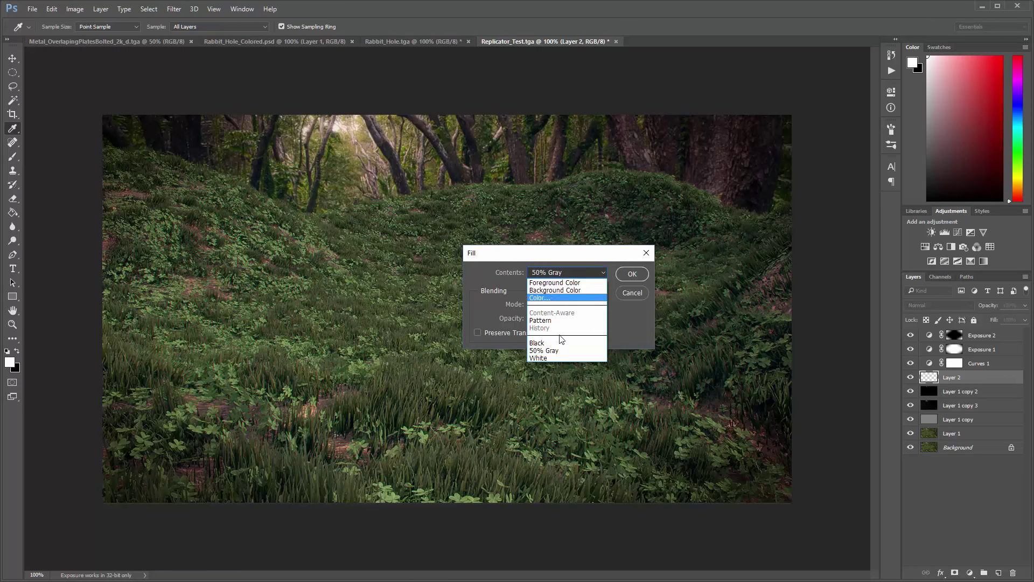
click(555, 350)
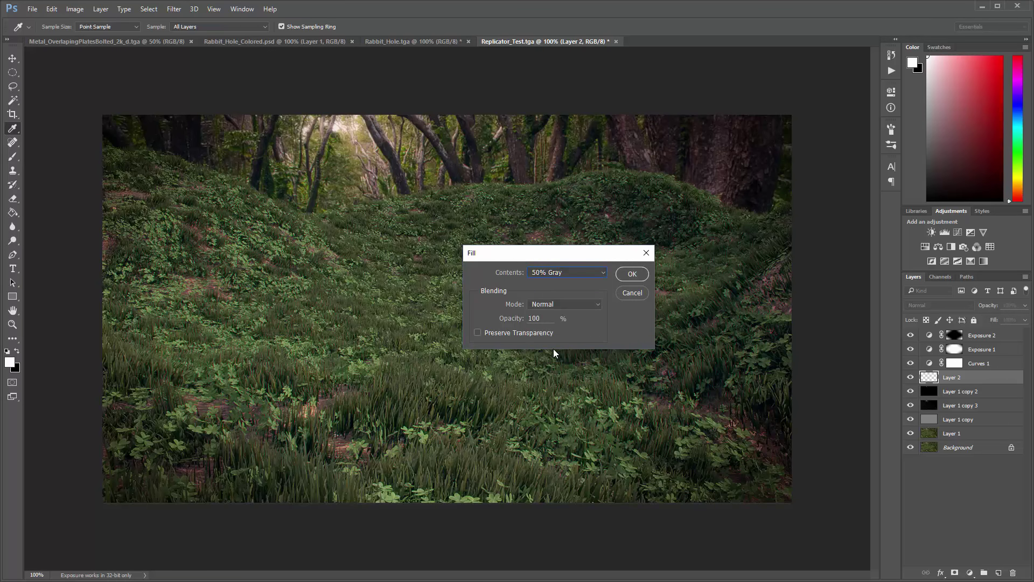
click(633, 275)
key(m)
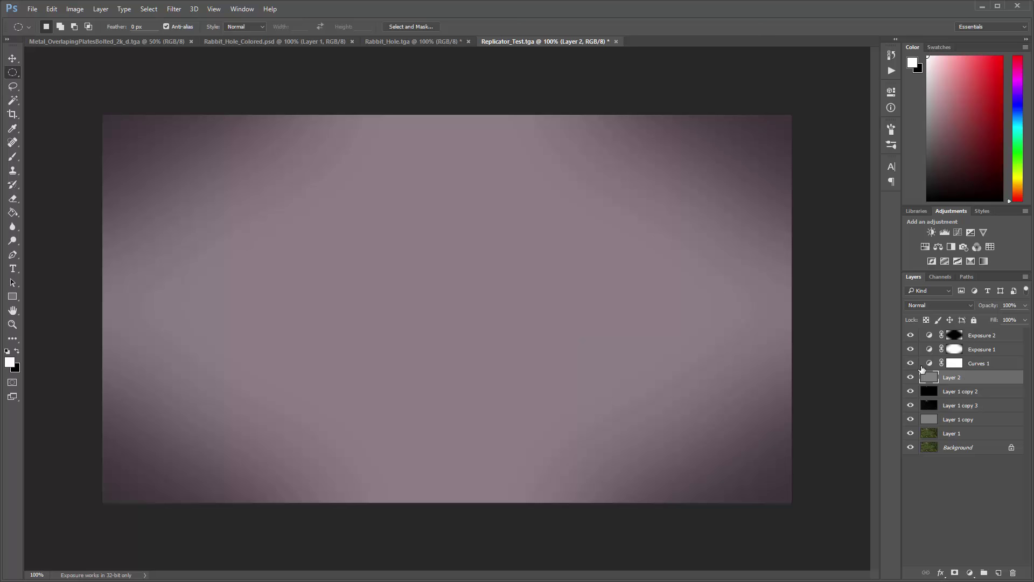
- Apply Add Noise to the gray layer with a 1.54% amount and Gaussian distribution, non-monochromatic
click(174, 9)
mouse_move(181, 159)
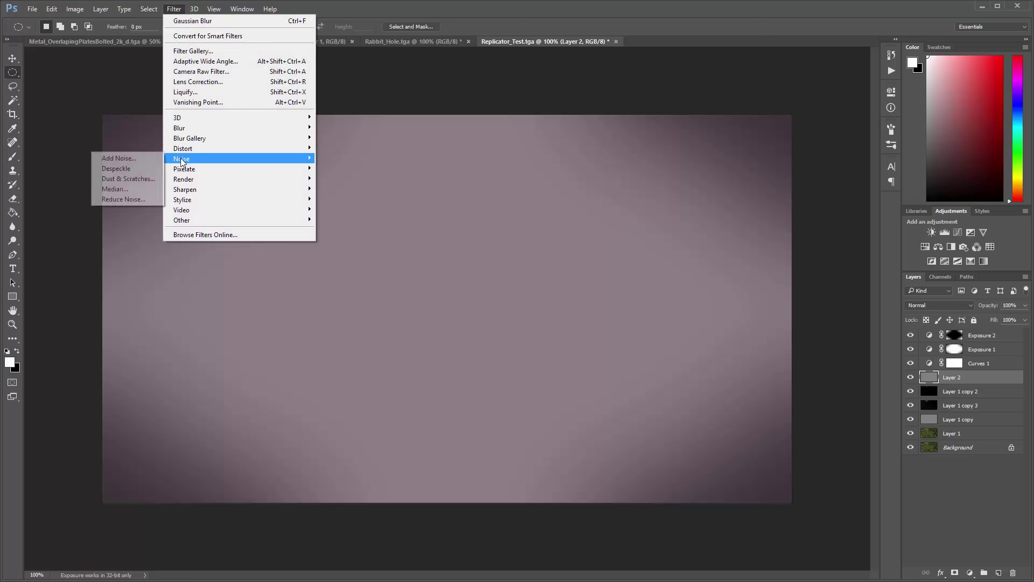
click(121, 159)
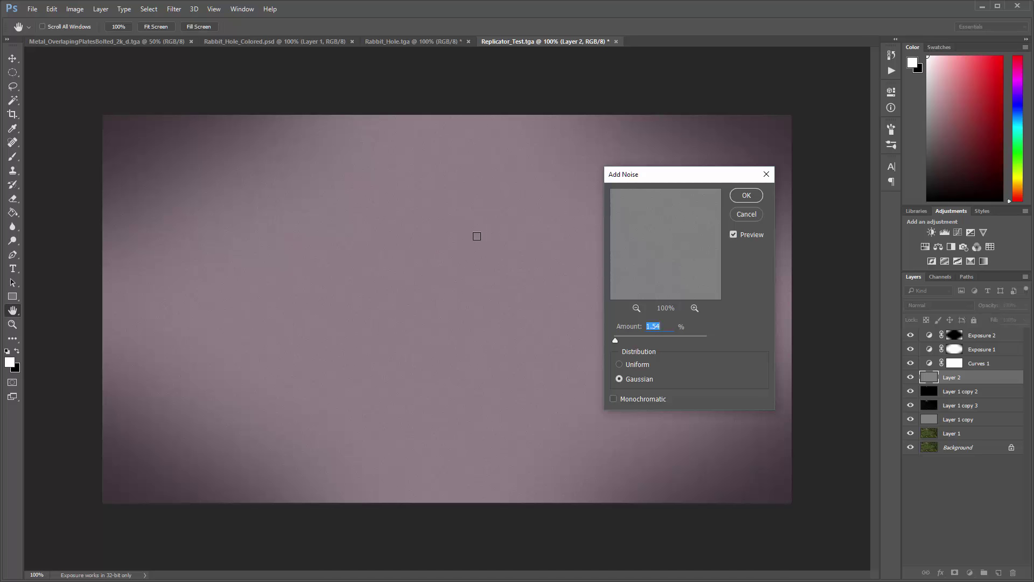
click(735, 194)
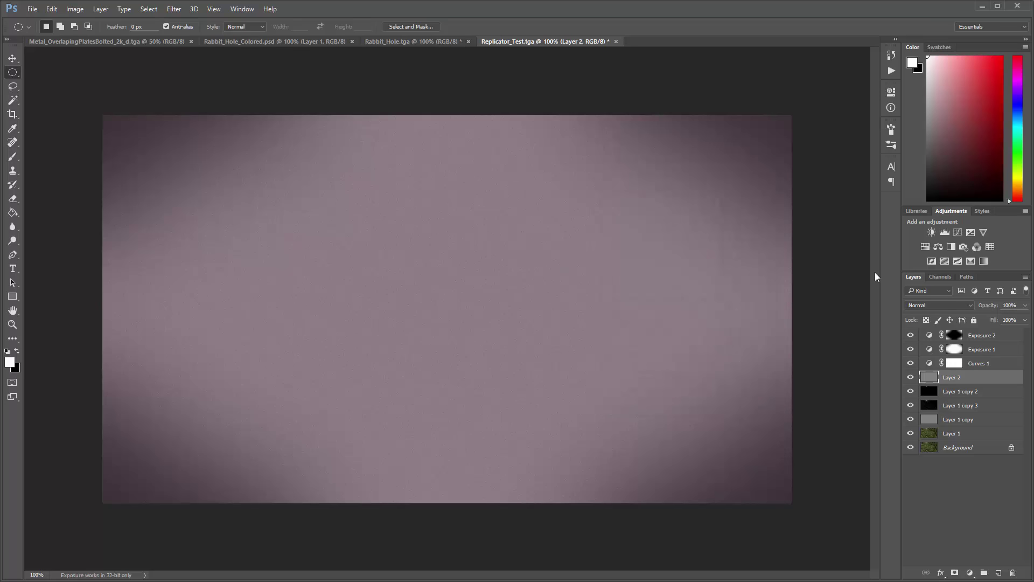
- Set the noise layer's blend mode to Overlay and its opacity to 80%
click(961, 306)
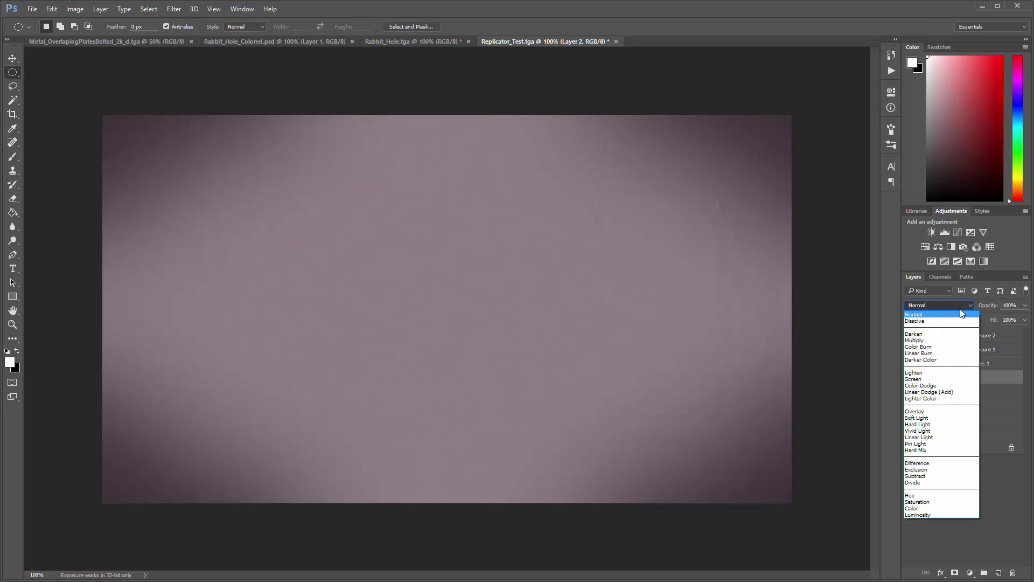
click(935, 410)
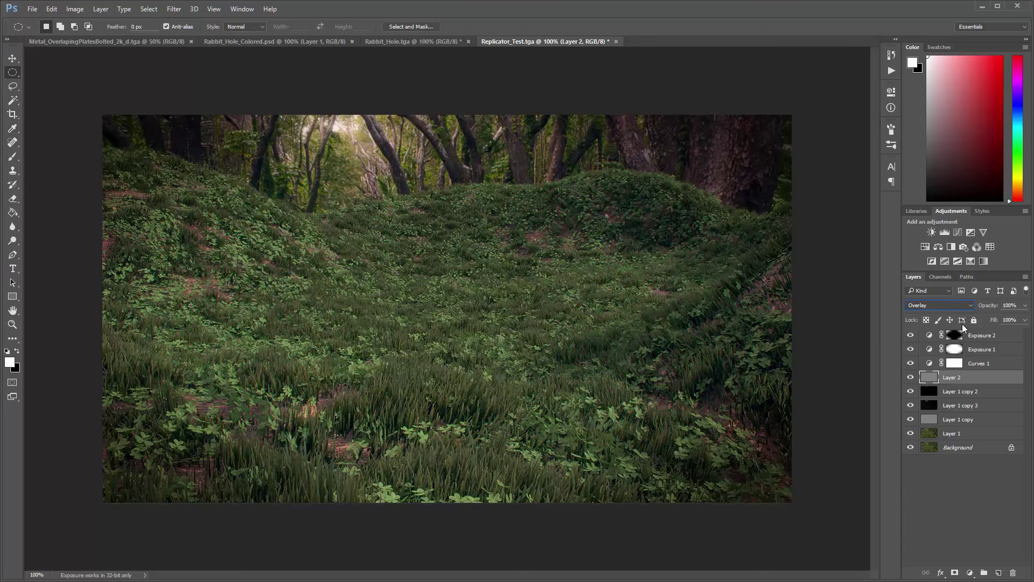
click(1025, 305)
drag(1015, 318, 1011, 318)
click(944, 538)
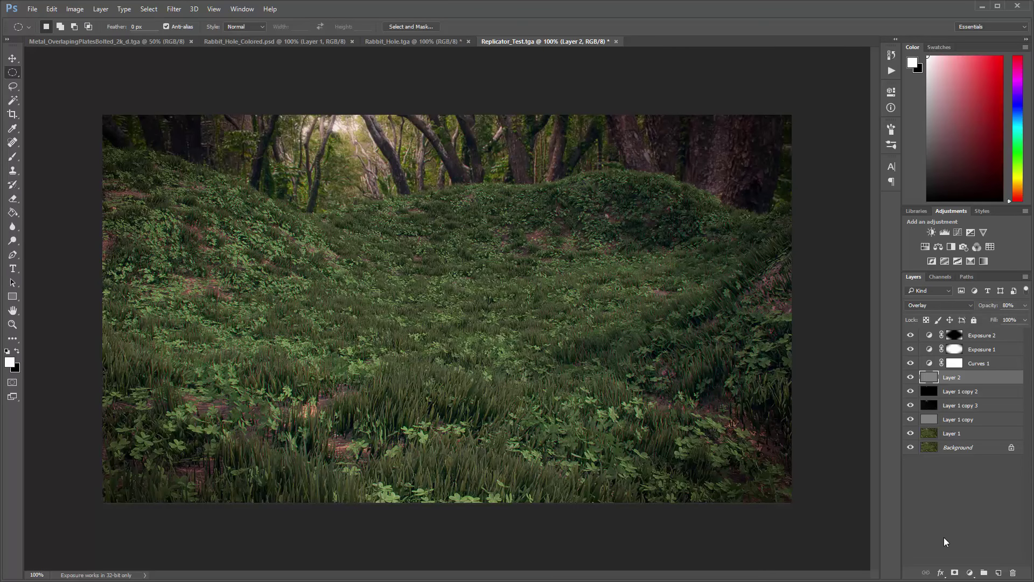
- Compare the original Background layer shown alone with the fully edited image
click(911, 447)
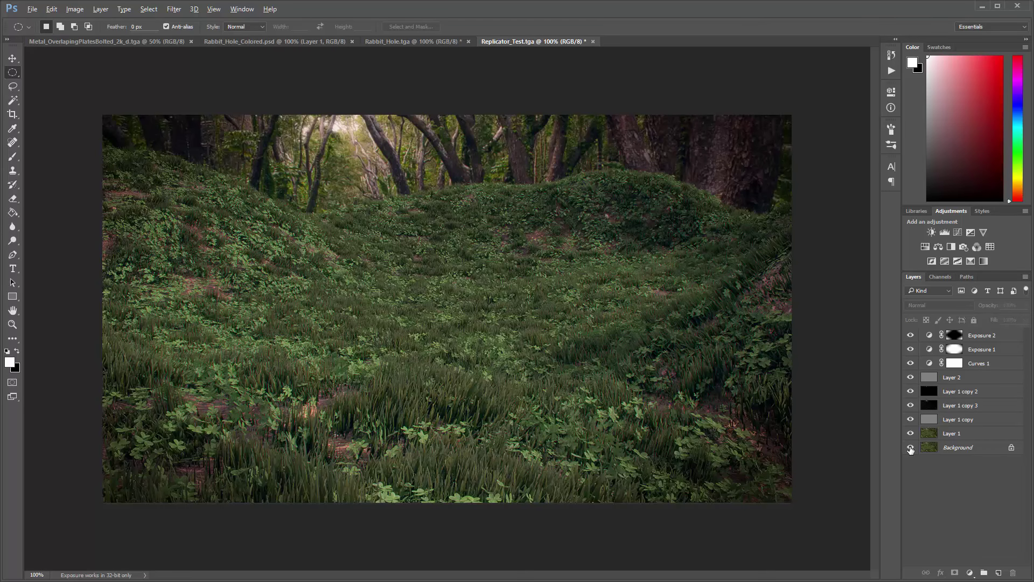
alt+click(910, 448)
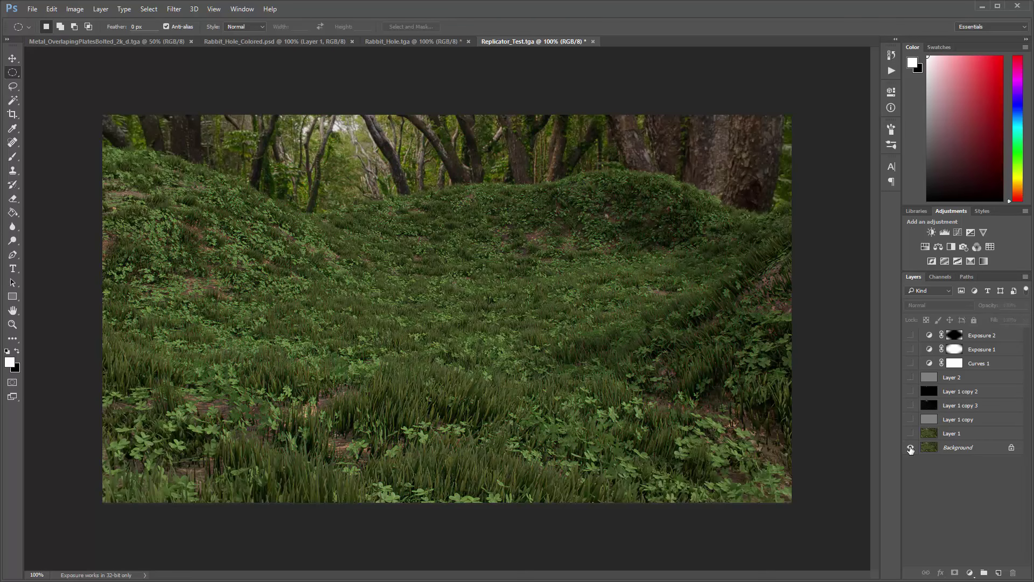
alt+click(910, 447)
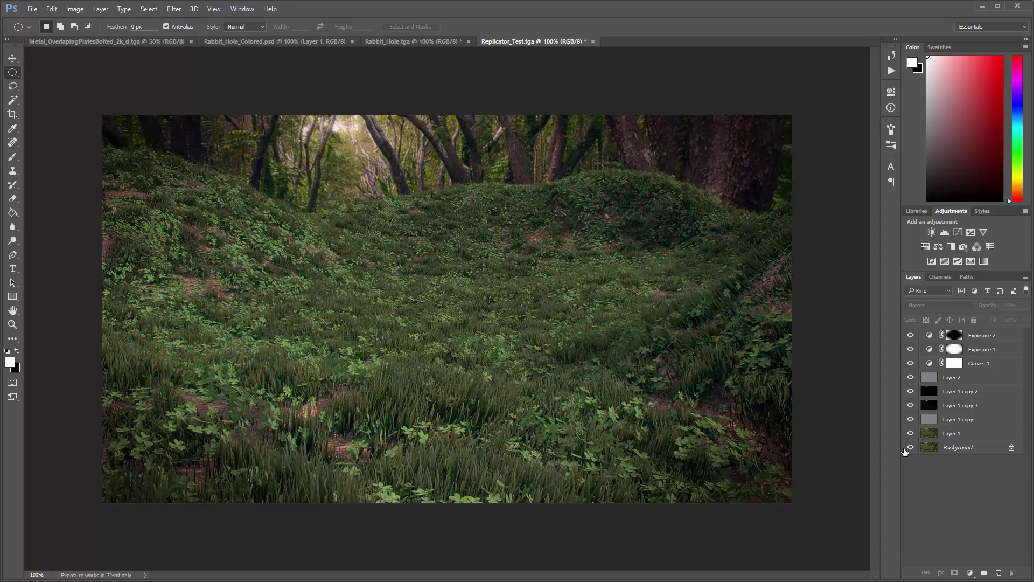
alt+click(910, 447)
alt+click(910, 449)
- Save the image to the Desktop as a PNG named Replicator_Edited with None / Fast compression and no interlacing
click(891, 71)
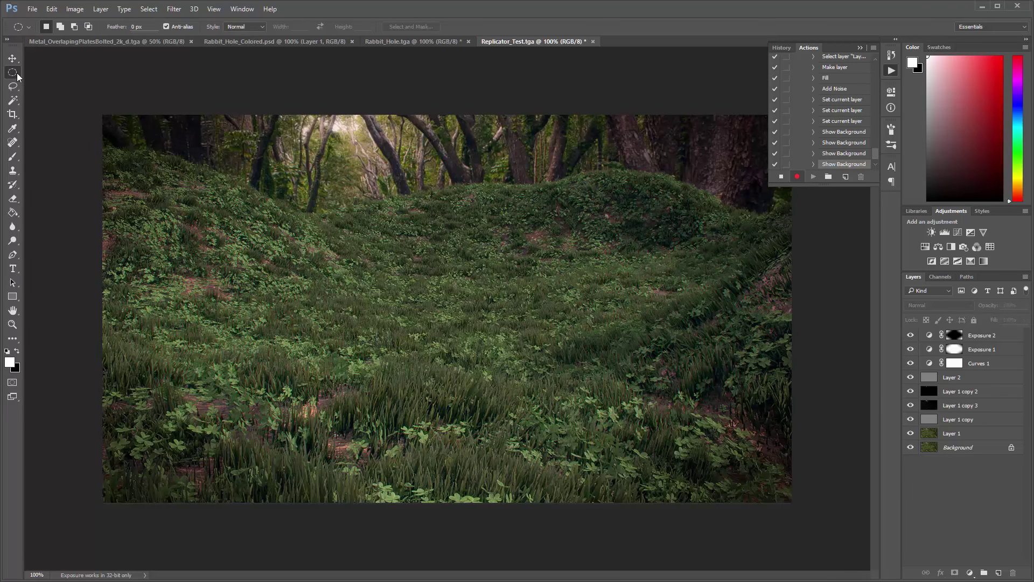
click(33, 9)
click(53, 130)
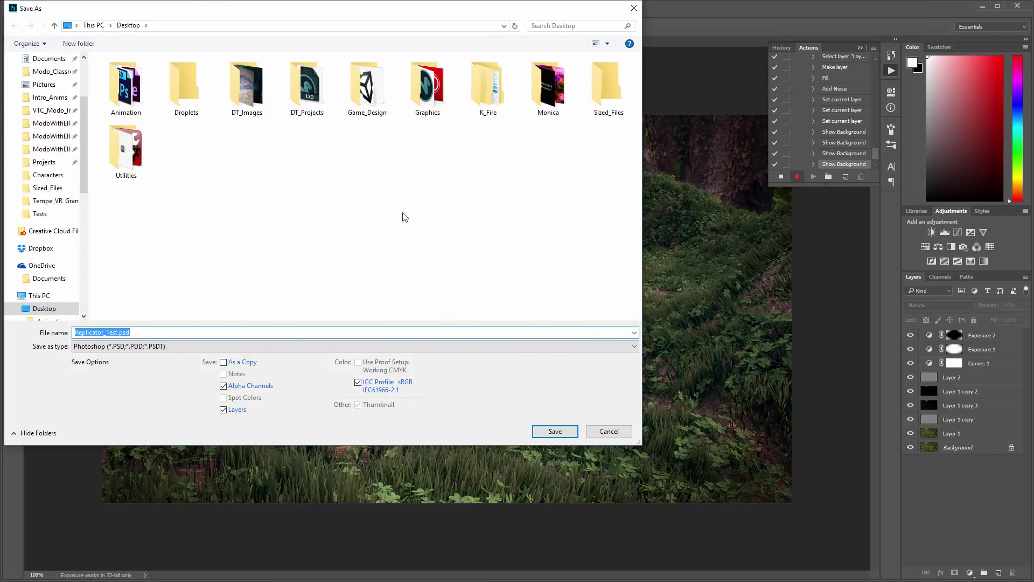
click(132, 346)
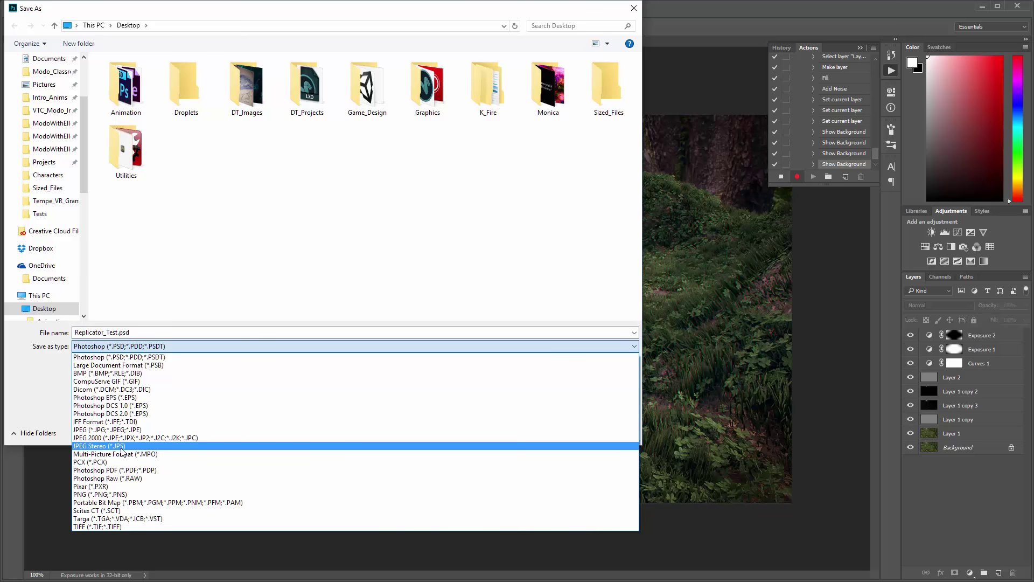
click(121, 494)
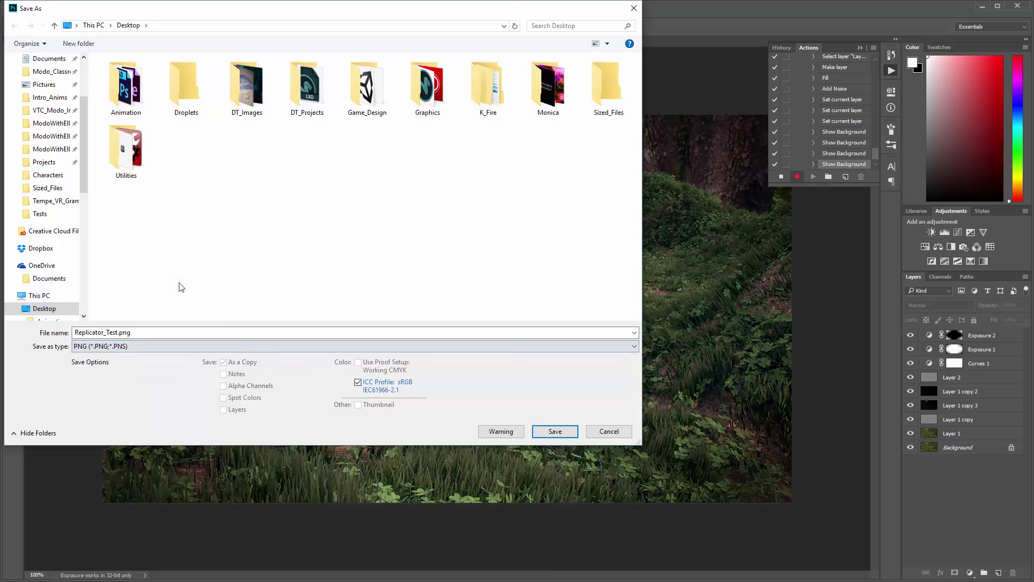
click(117, 332)
key(BackSpace)
key(BackSpace)
key(BackSpace)
key(BackSpace)
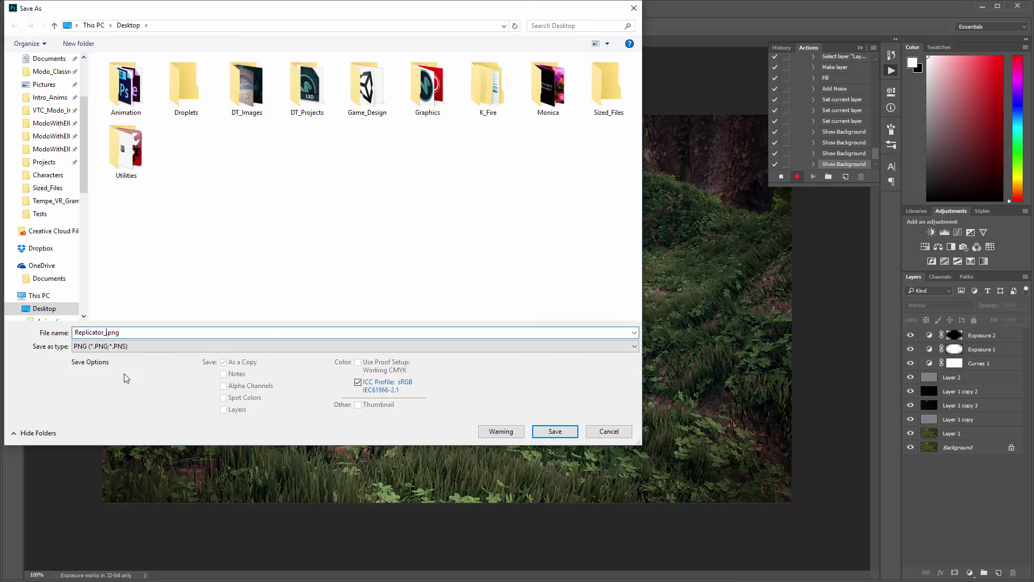
text(Edited)
key(Return)
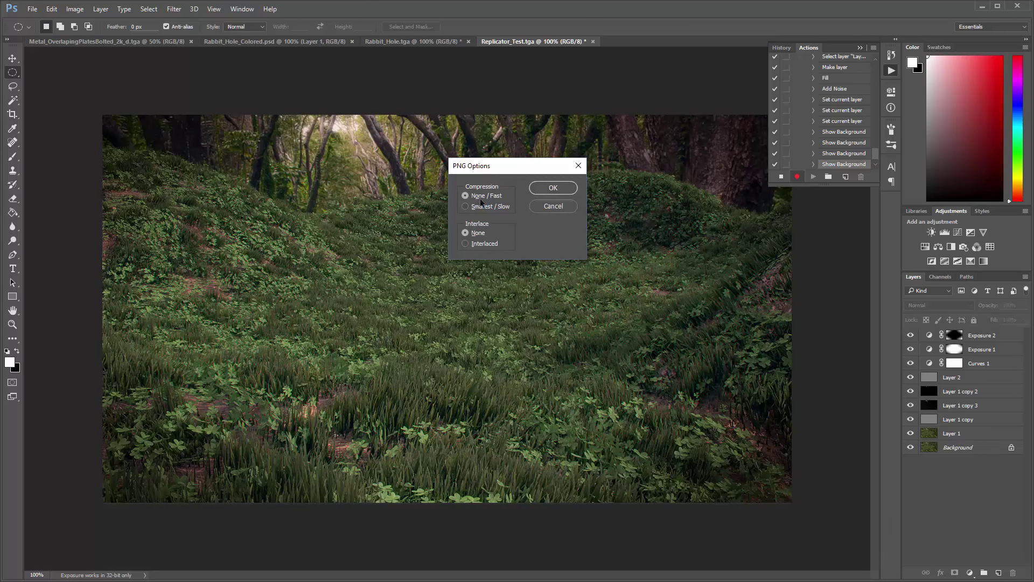
click(544, 188)
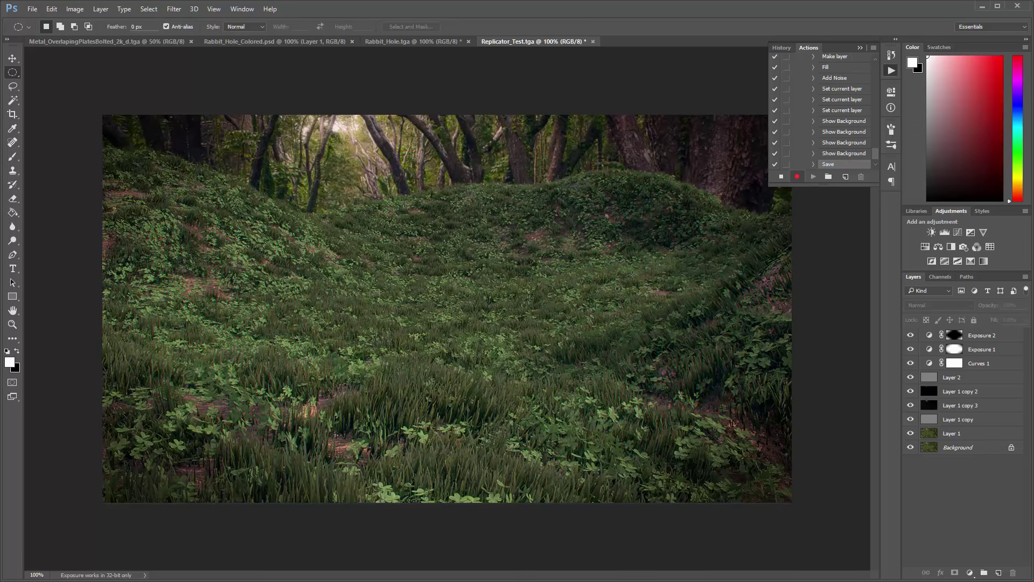
- Stop recording the action and collapse the Thumbnail action's list of recorded steps
click(781, 176)
scroll(816, 138, up, 2)
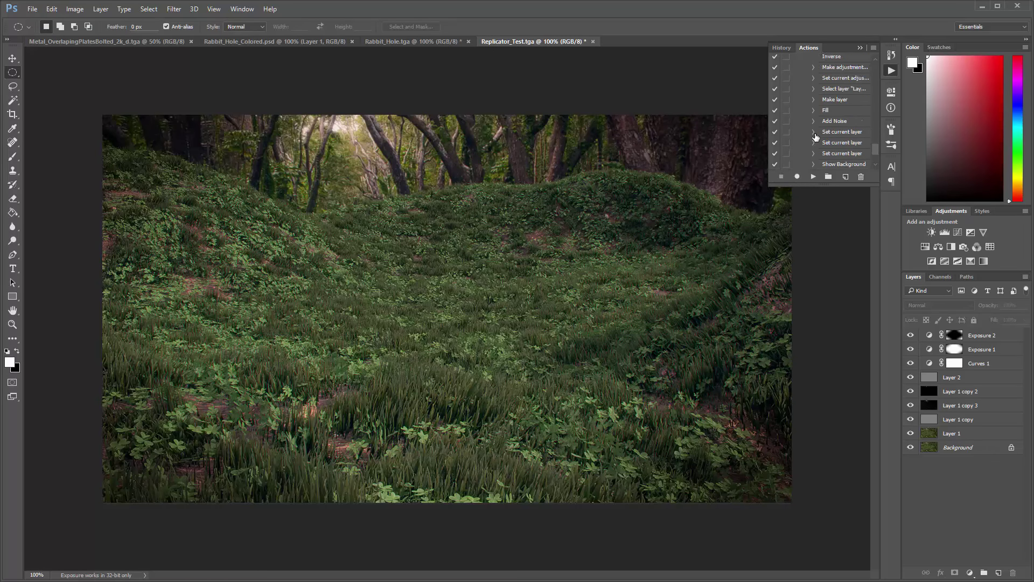
scroll(816, 138, up, 5)
scroll(828, 125, up, 5)
scroll(829, 125, up, 8)
scroll(828, 125, up, 1)
click(804, 100)
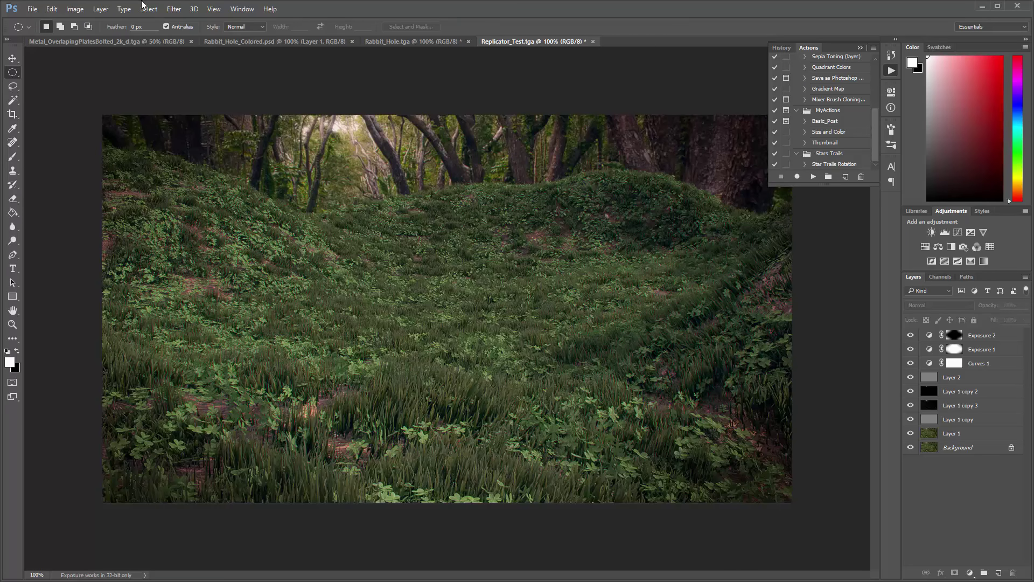
- Revert Replicator_Test.tga to its last saved version and select the Thumbnail action in the MyActions set
click(32, 11)
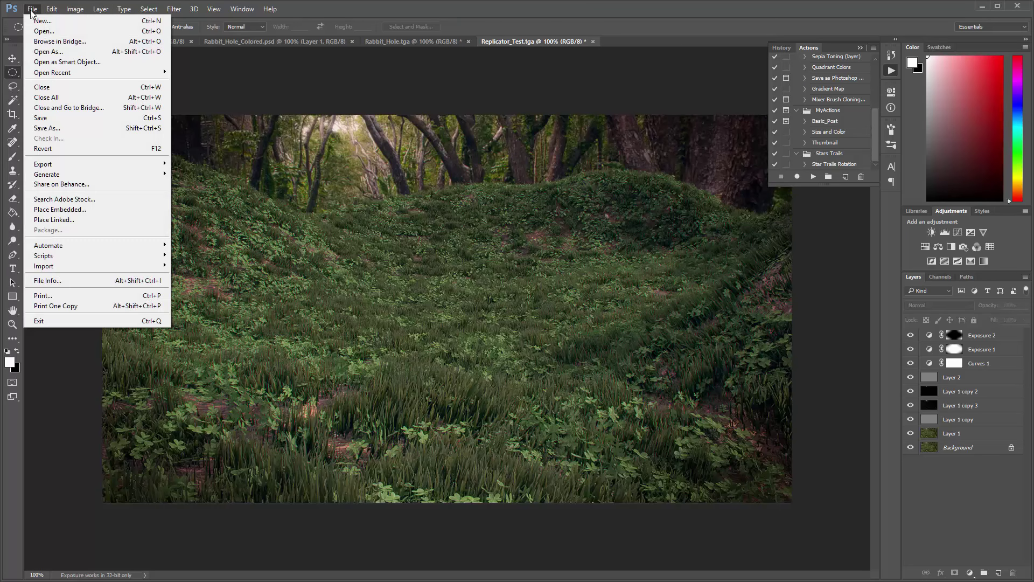
click(39, 149)
scroll(530, 281, up, 2)
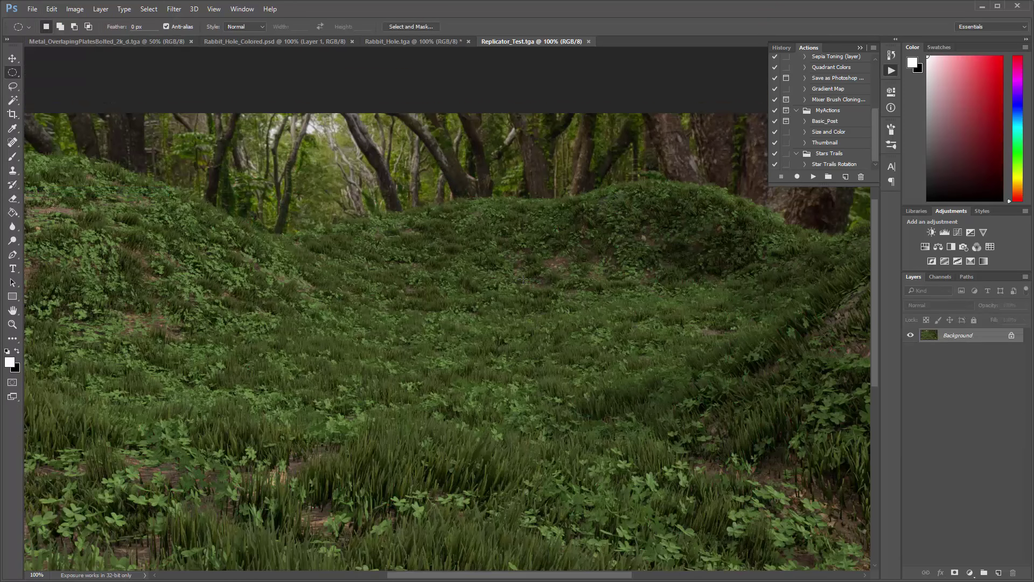
scroll(523, 279, down, 3)
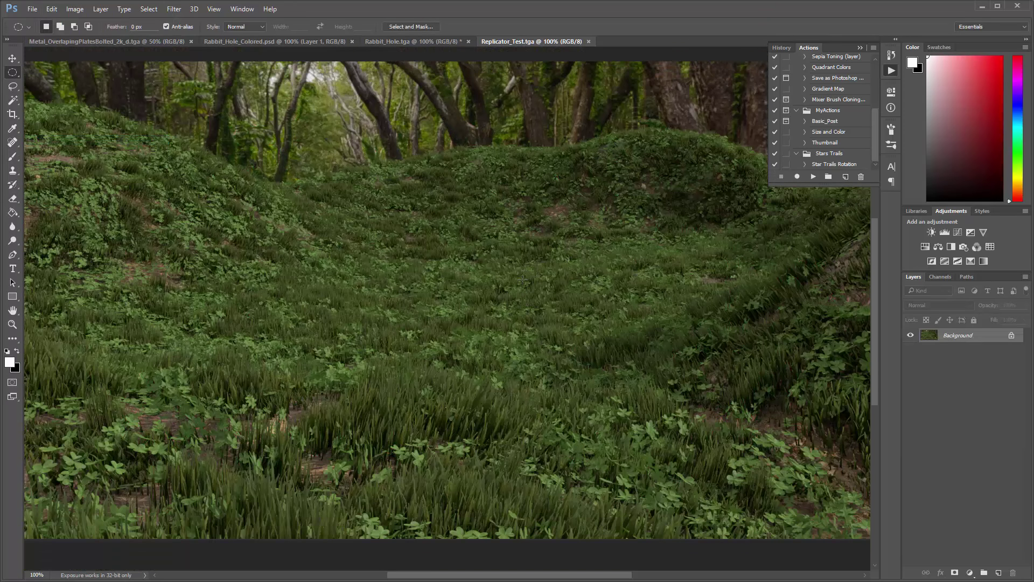
scroll(523, 280, up, 1)
click(816, 145)
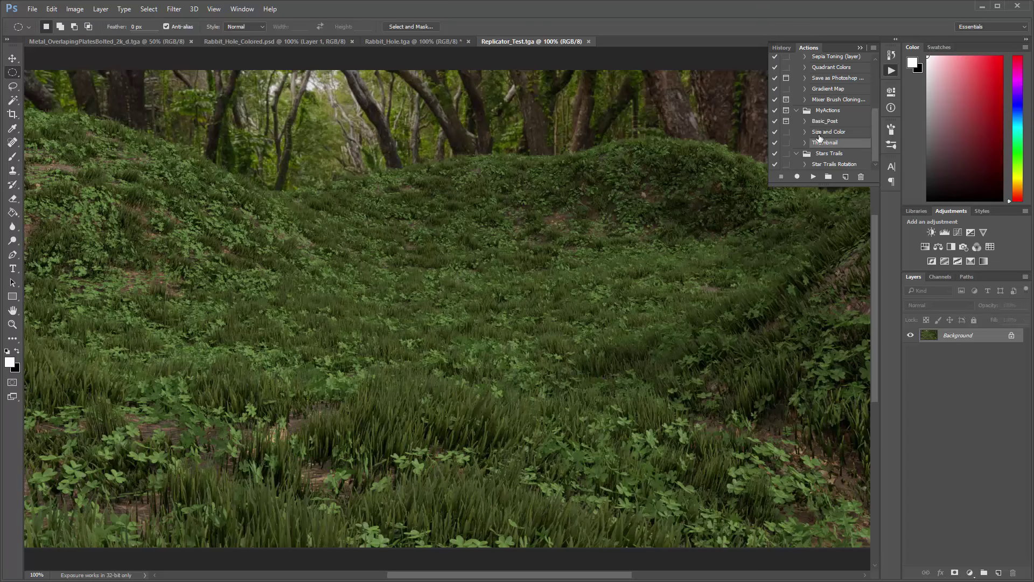
- Play the Thumbnail action on the reverted Replicator_Test.tga, and start creating a droplet from that action
click(814, 178)
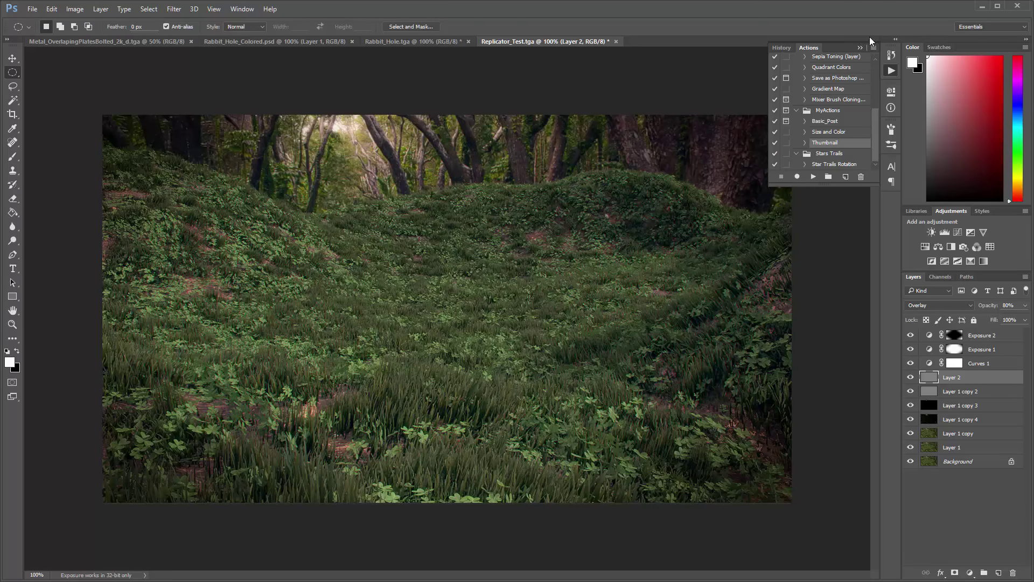
click(36, 10)
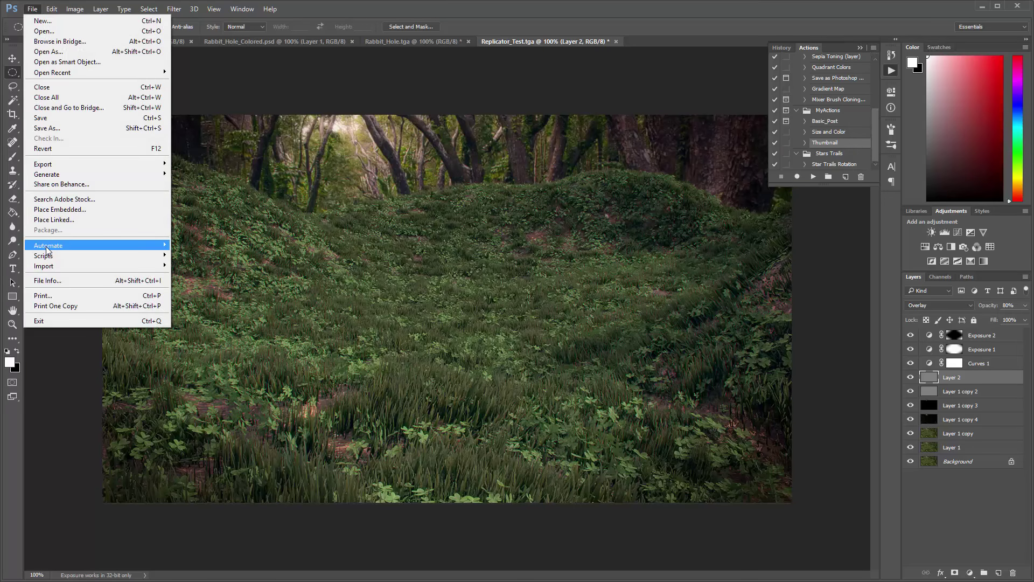
mouse_move(81, 249)
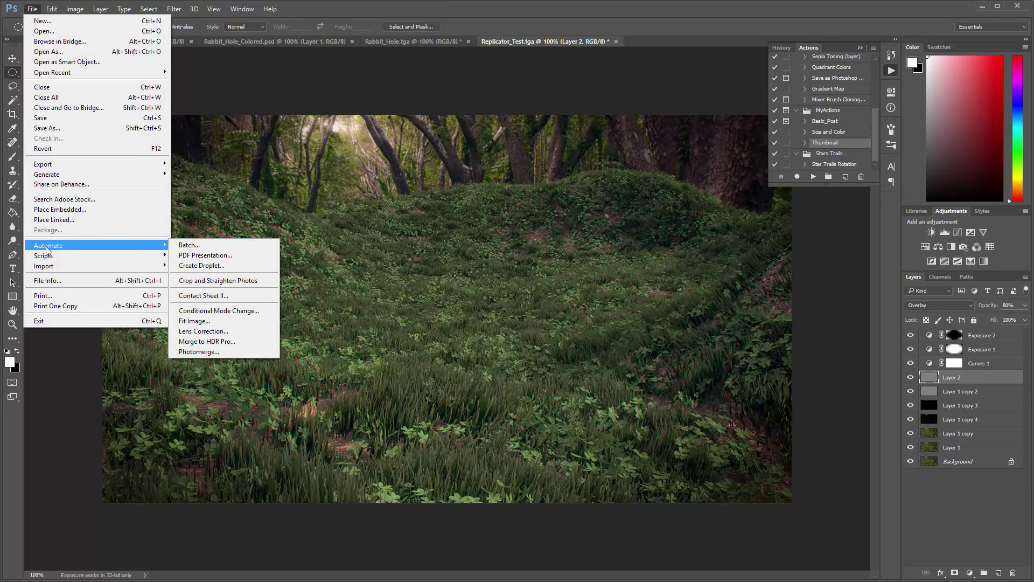
click(202, 266)
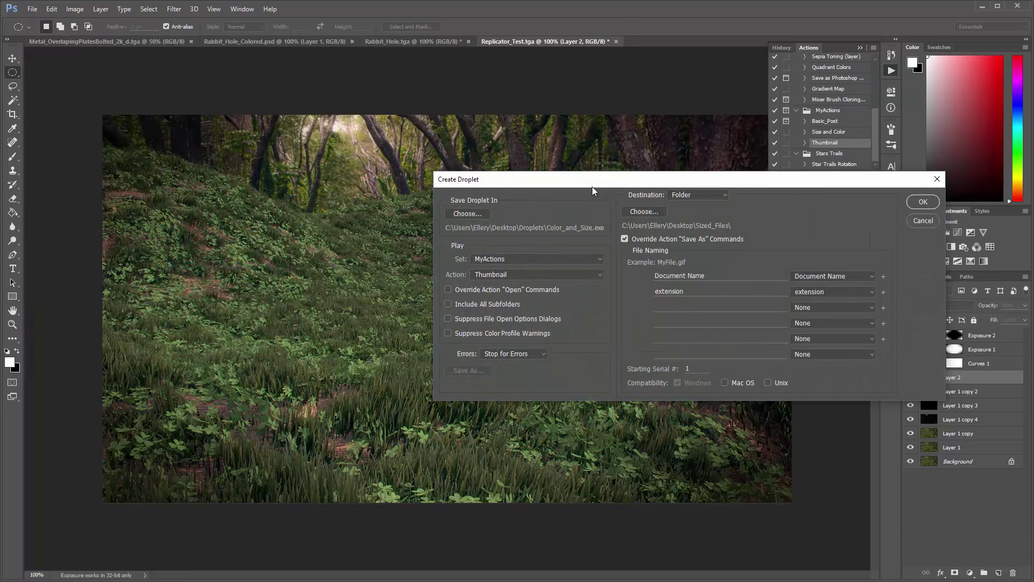
drag(598, 182, 445, 203)
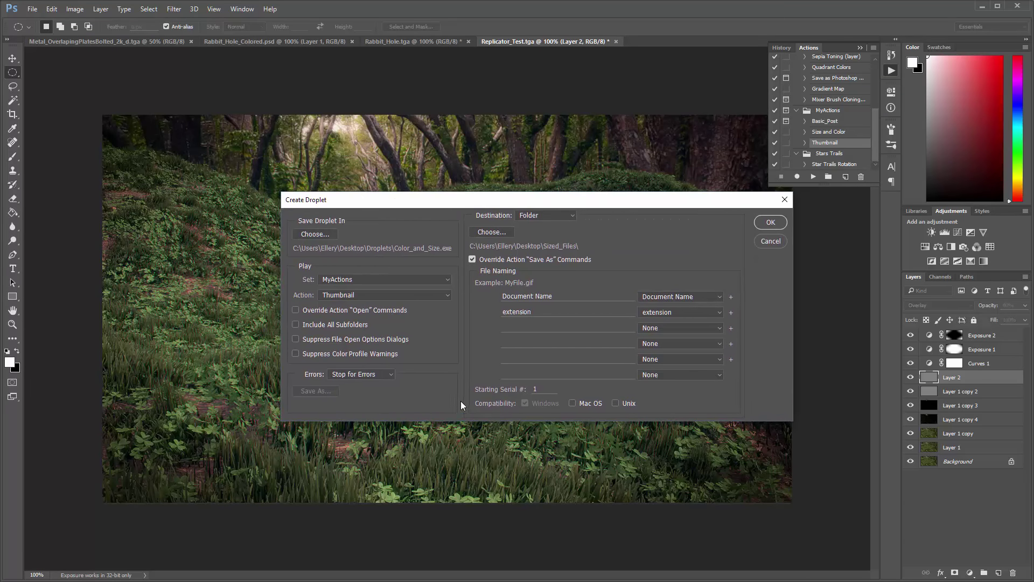
- Create the droplet as Thumbnail.exe in the Desktop's Droplets folder, playing the Thumbnail action from MyActions and outputting to the Sized_Files folder
click(325, 237)
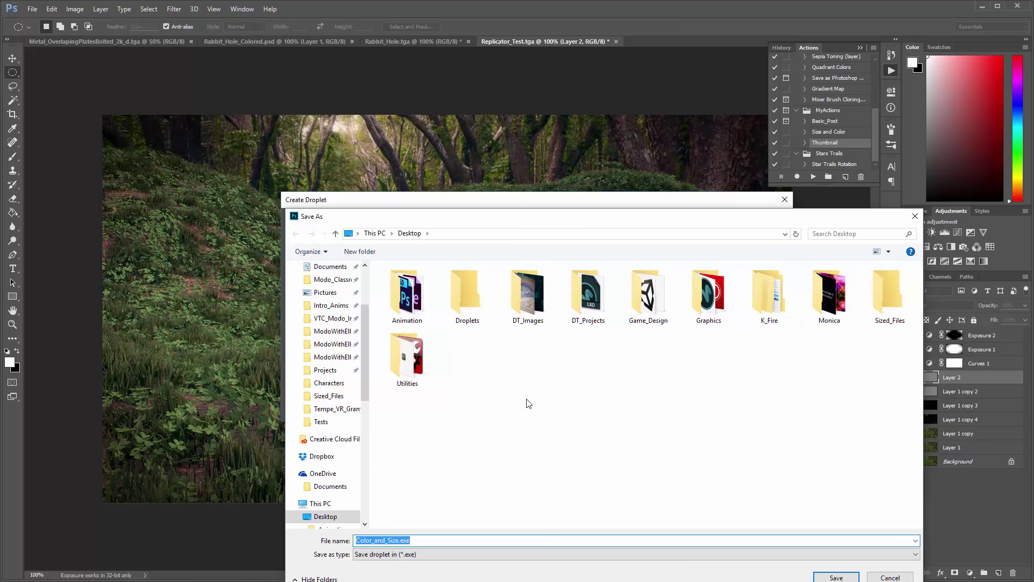
click(390, 540)
drag(400, 540, 354, 540)
text(Thumbnail)
click(468, 300)
double_click(468, 299)
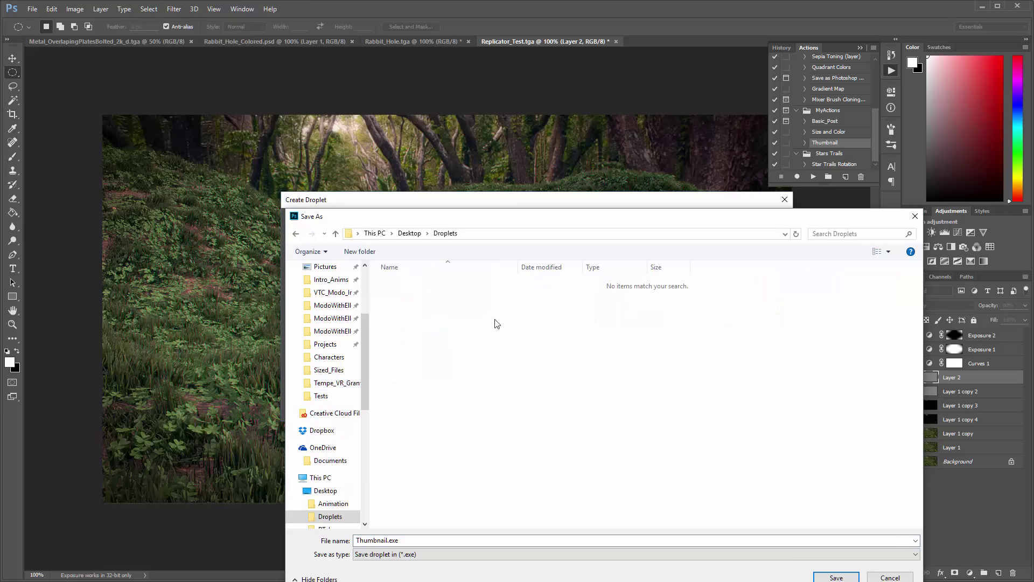
click(836, 577)
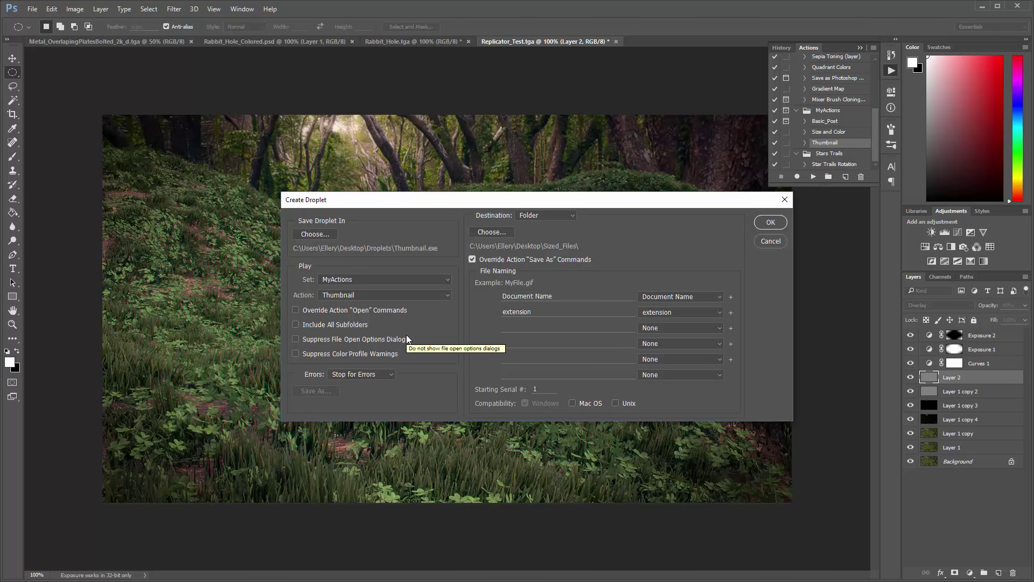
click(769, 223)
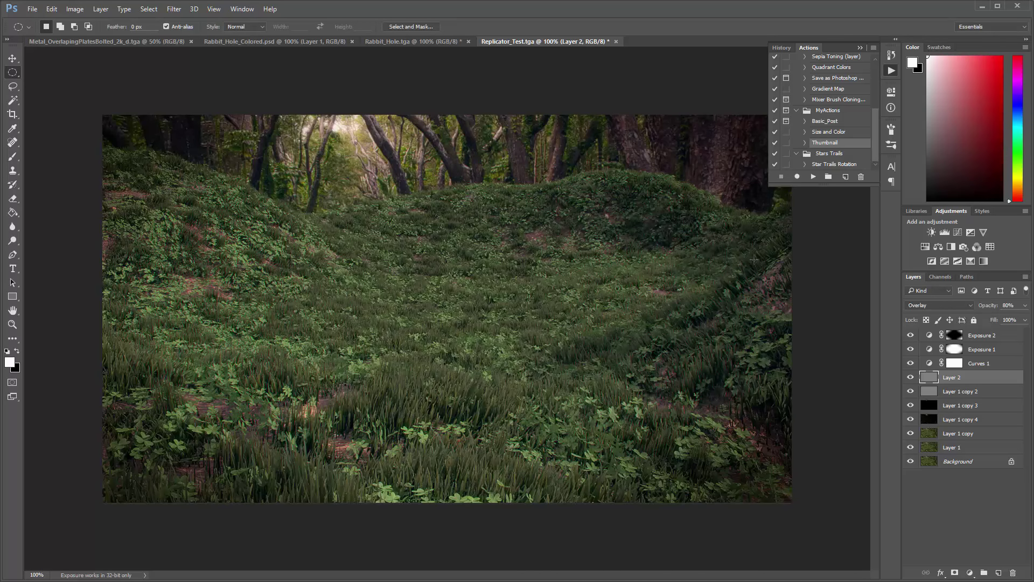
- Switch to the Windows desktop and open the Droplets and Sized_Files folders in separate windows, with the Droplets window made smaller
click(981, 6)
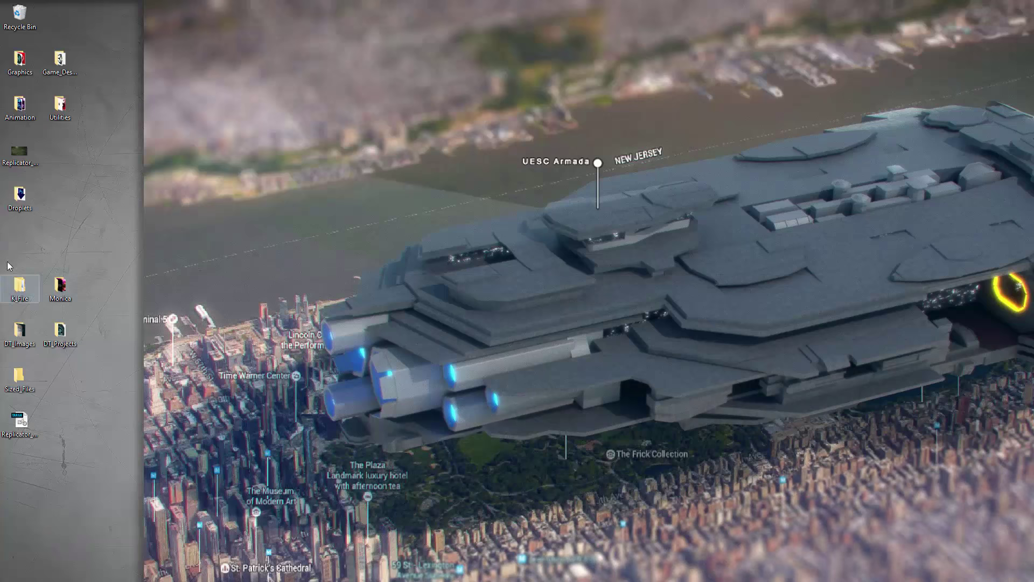
double_click(22, 195)
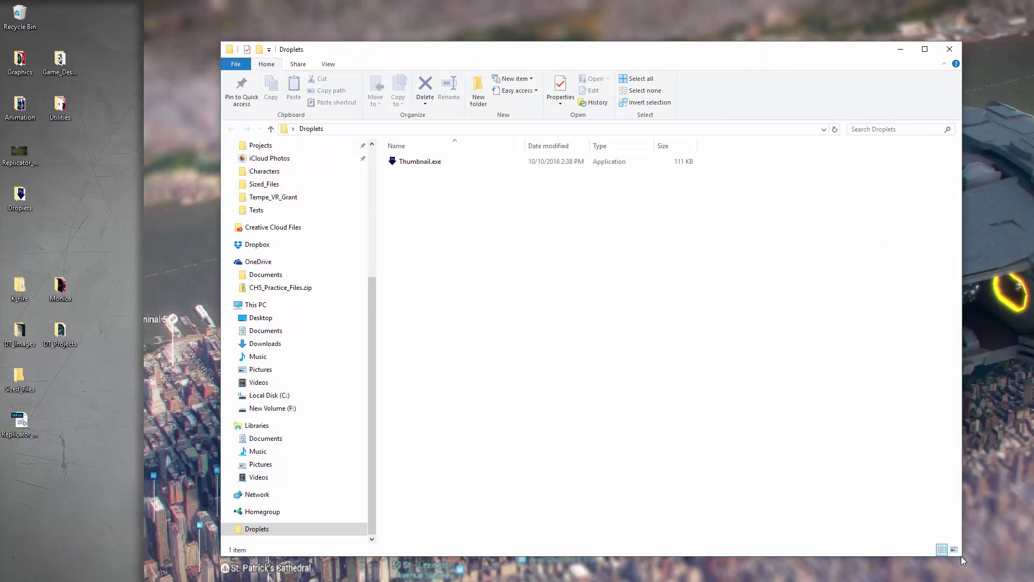
drag(961, 555, 703, 284)
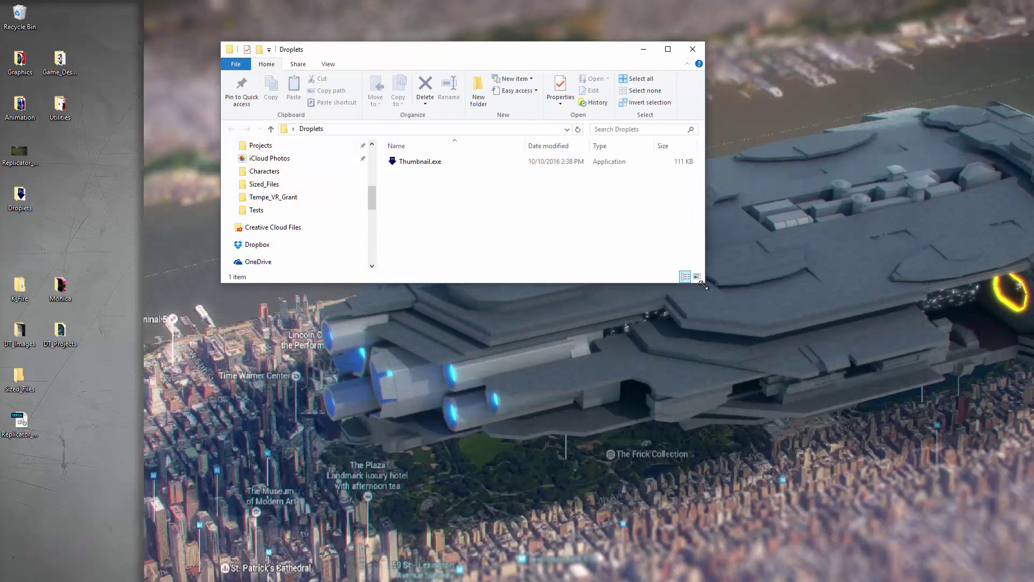
double_click(19, 377)
drag(488, 56, 510, 74)
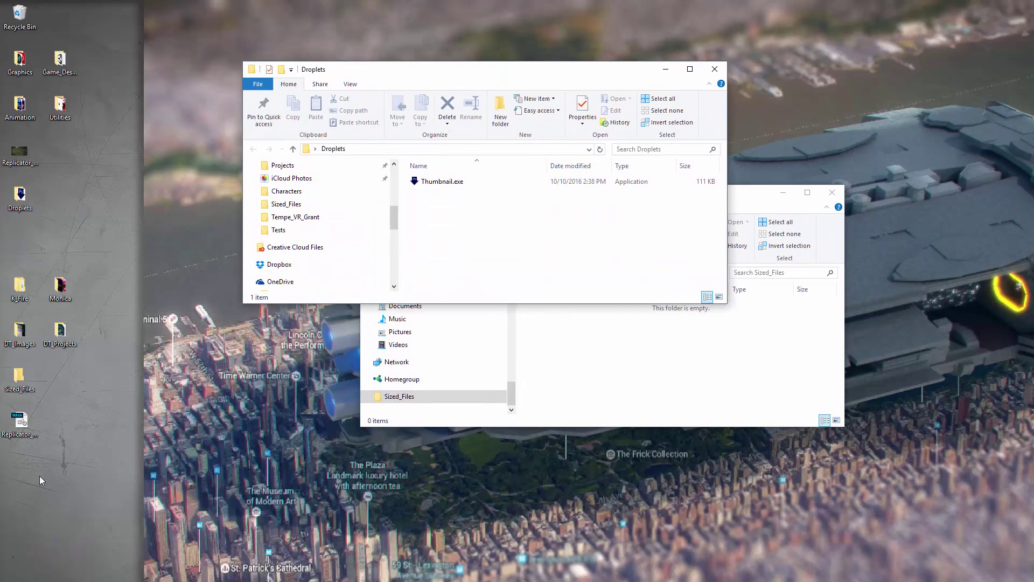
- Process the Desktop's Replicator_Test.tga with the Thumbnail.exe droplet, and return to the desktop folders
click(22, 422)
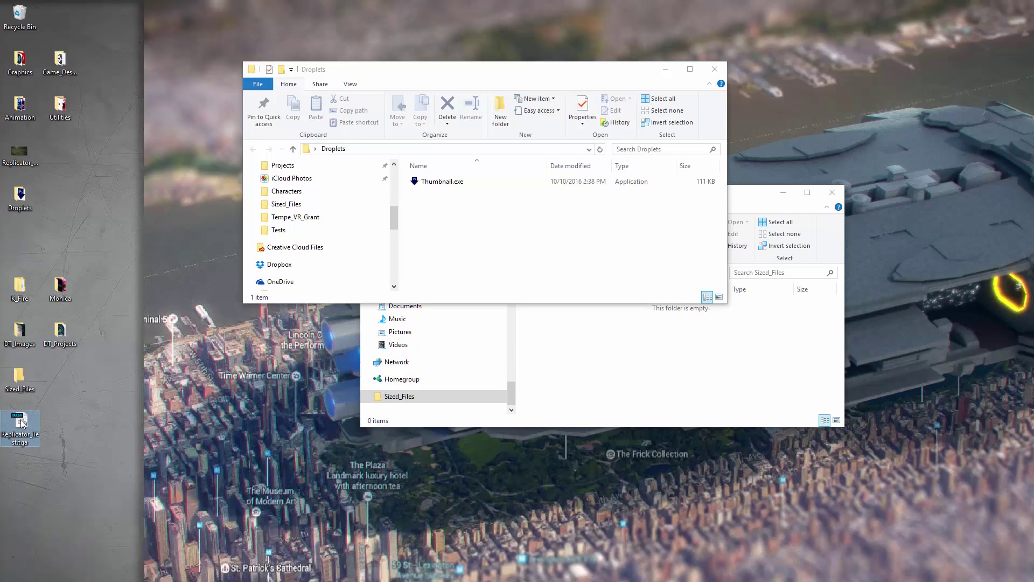
drag(23, 422, 413, 180)
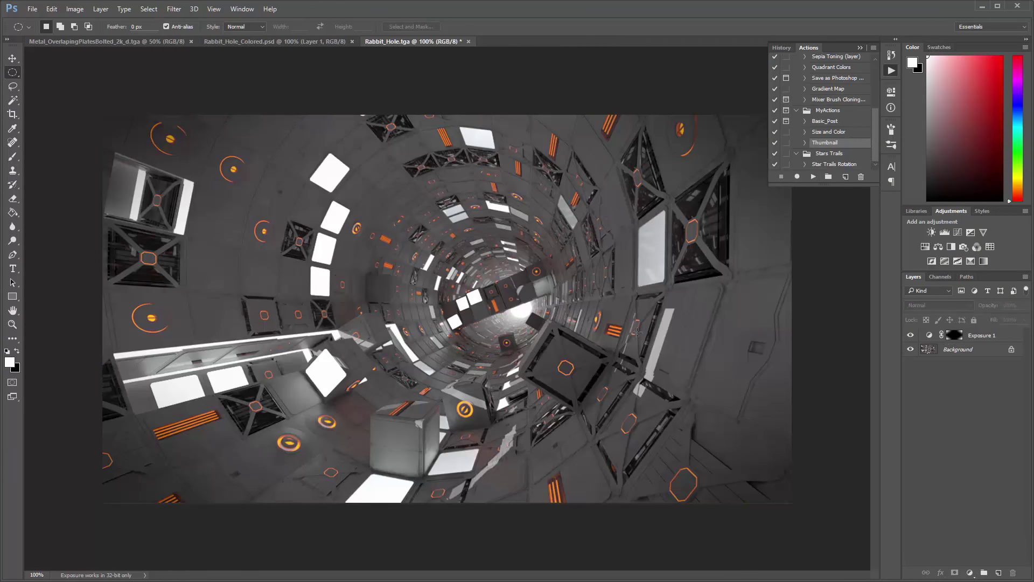
click(984, 6)
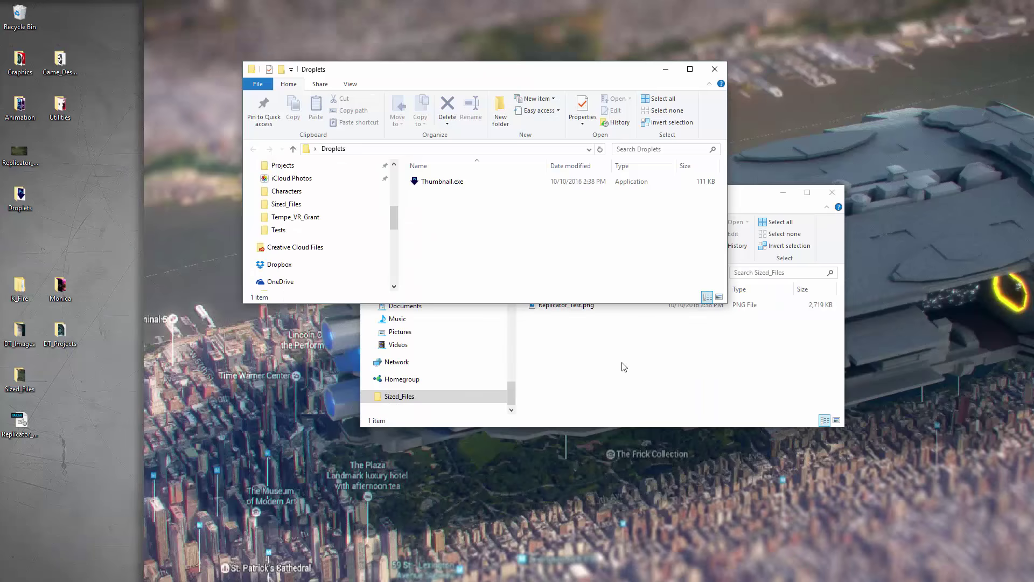
- View the processed Replicator_Test.png from the Sized_Files folder in Photos, and close it
click(556, 306)
double_click(556, 306)
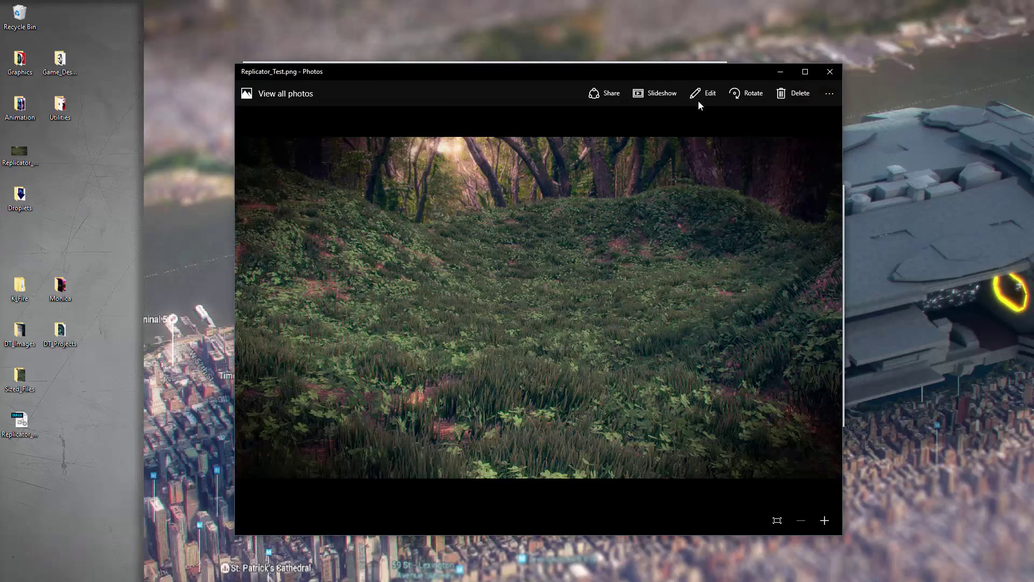
click(830, 71)
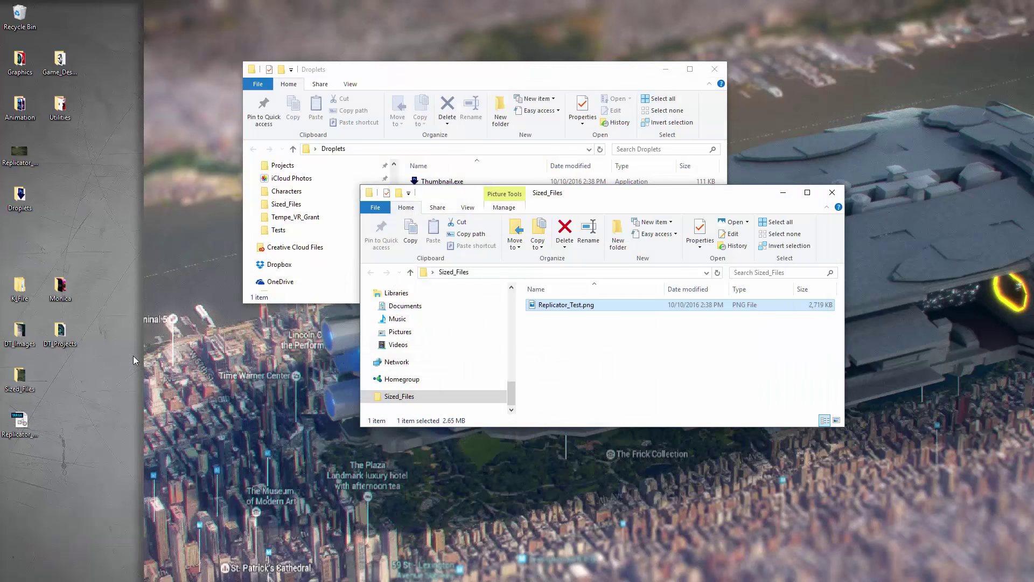
- Run Replicator_Test.tga through the Thumbnail.exe droplet a second time, and go back to the desktop folders
click(430, 83)
drag(21, 419, 421, 181)
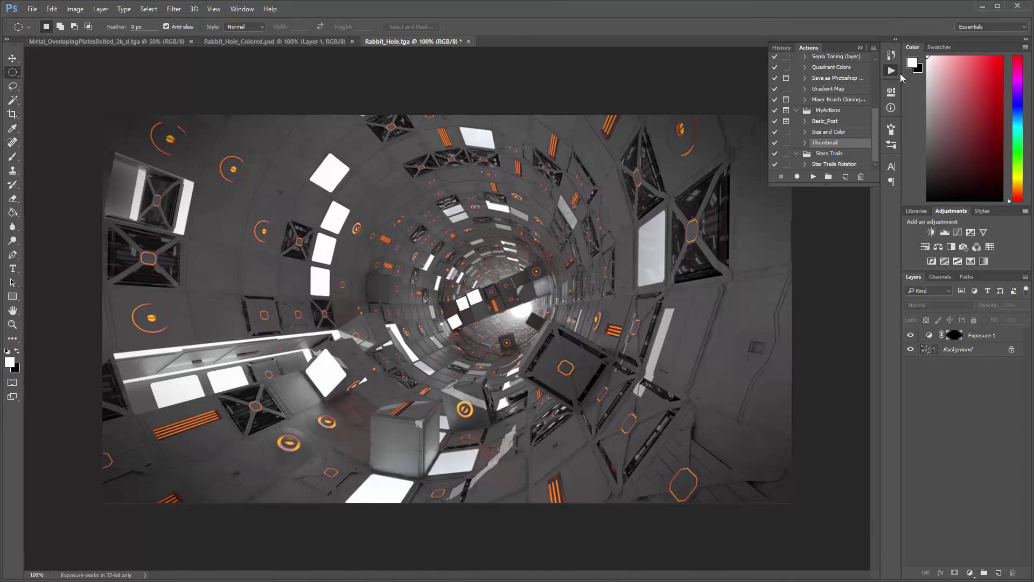
click(981, 5)
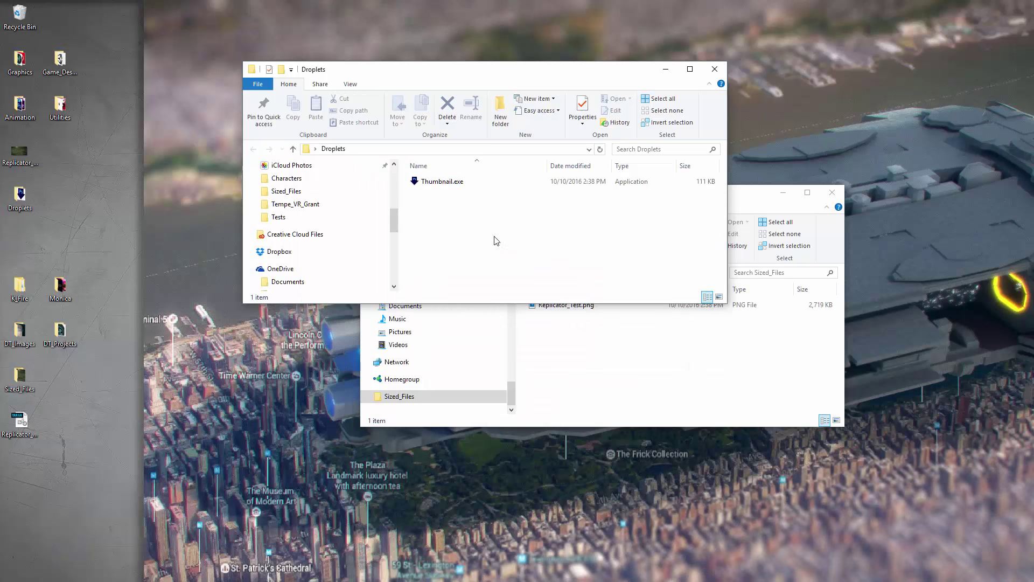
- Compare the processed Replicator_Test.png in Sized_Files with the original Replicator_Test.tga opened from the Desktop
click(558, 353)
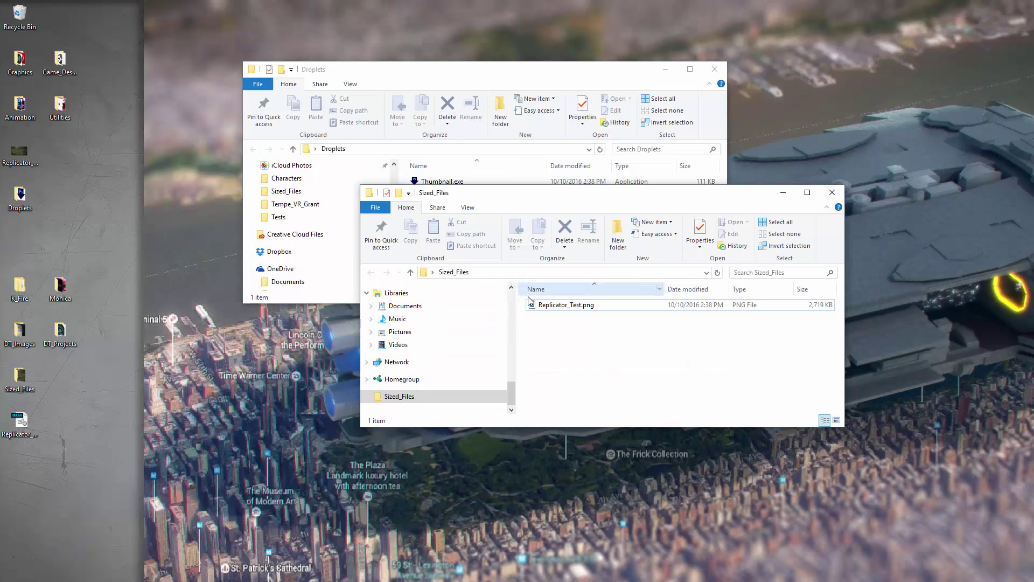
click(536, 309)
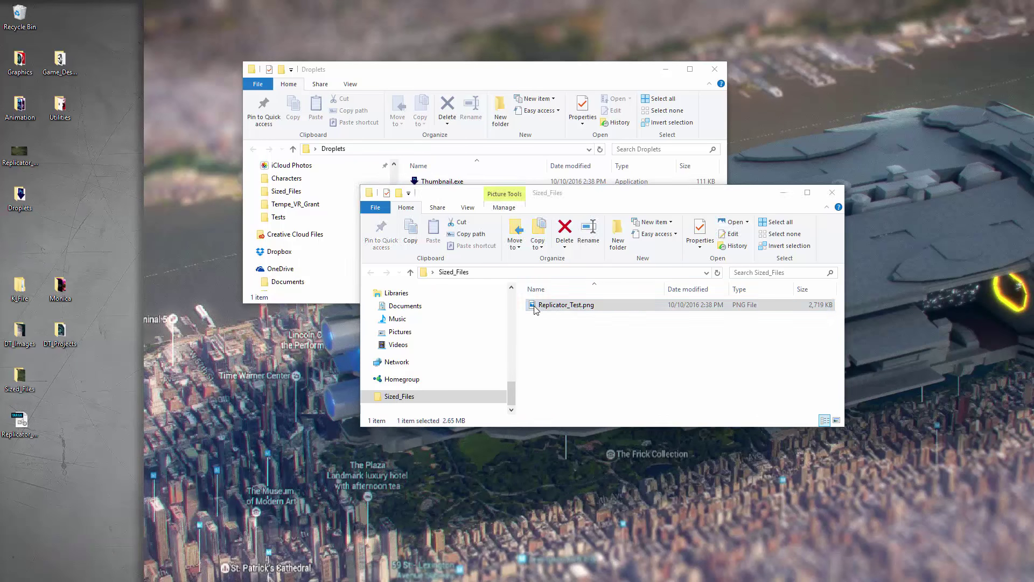
double_click(536, 309)
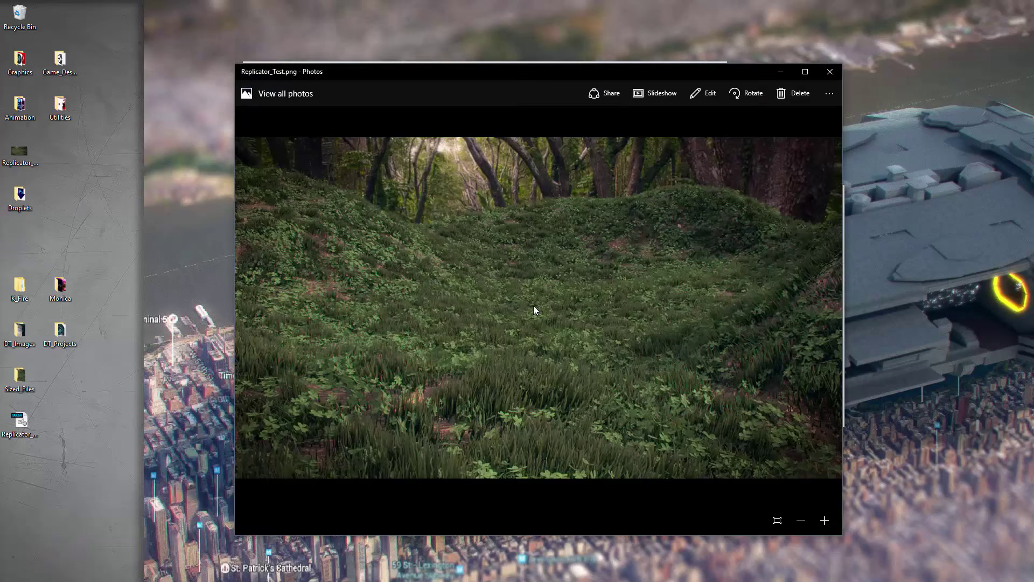
double_click(20, 423)
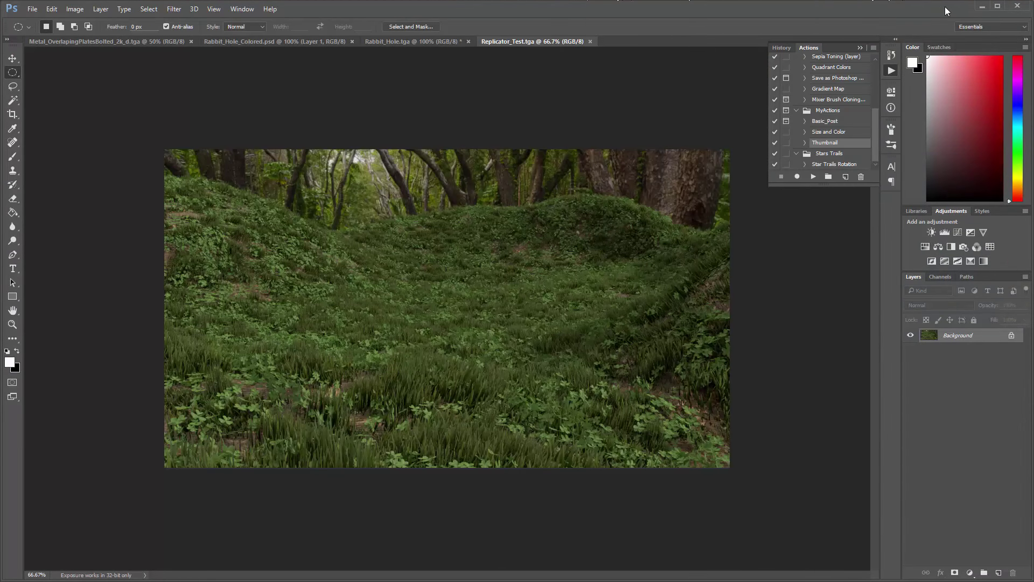
click(982, 6)
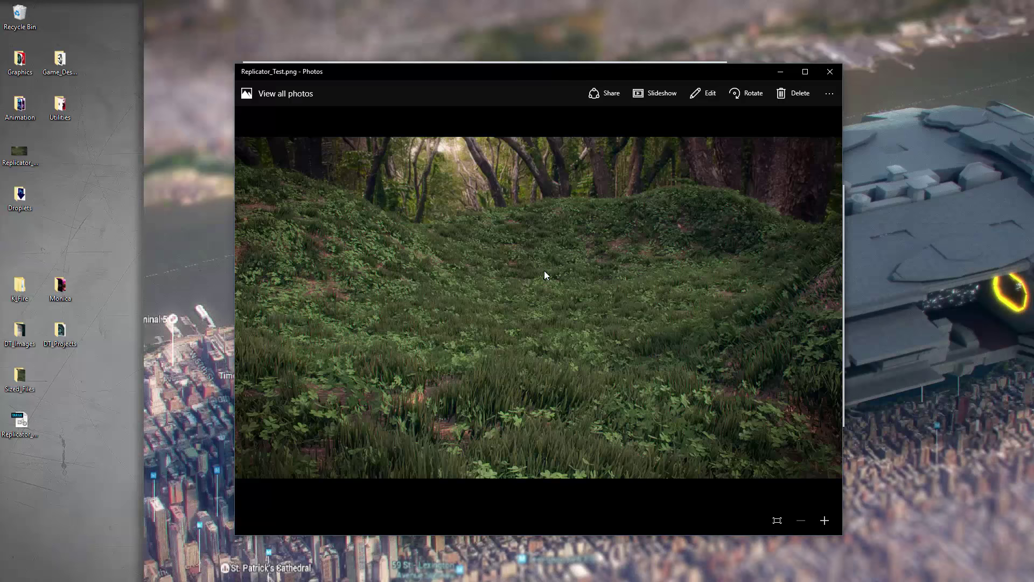